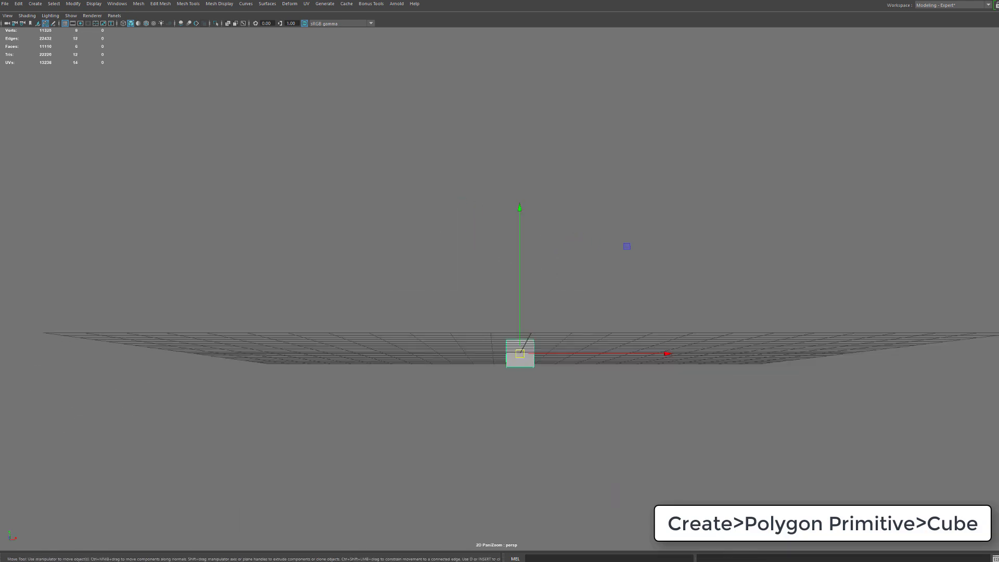
Stretch the cube into a long, tall, deep rectangular block by moving its top, side and front outward
drag(676, 366, 472, 283)
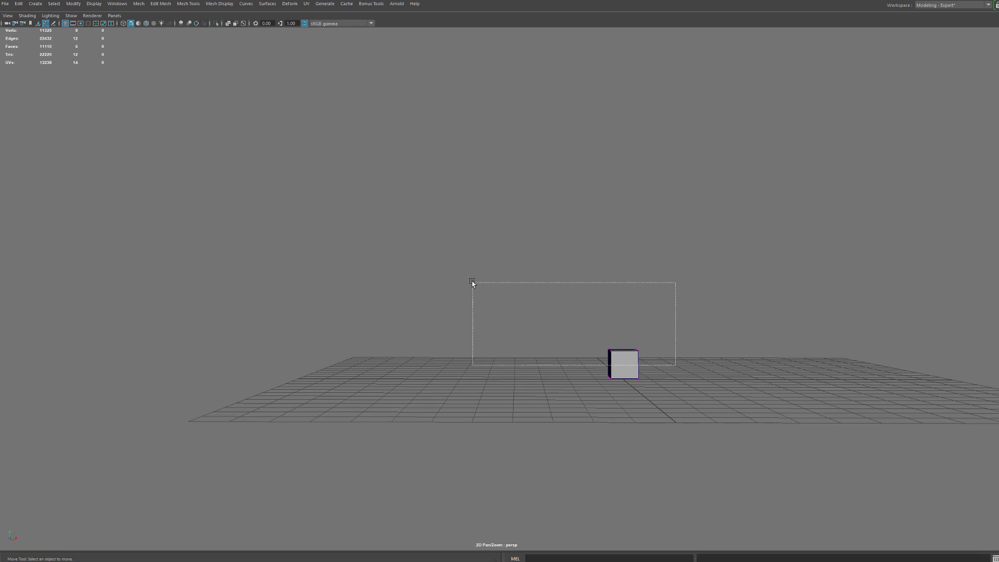
alt+drag(580, 304, 577, 247)
right_drag(577, 247, 581, 268)
click(576, 265)
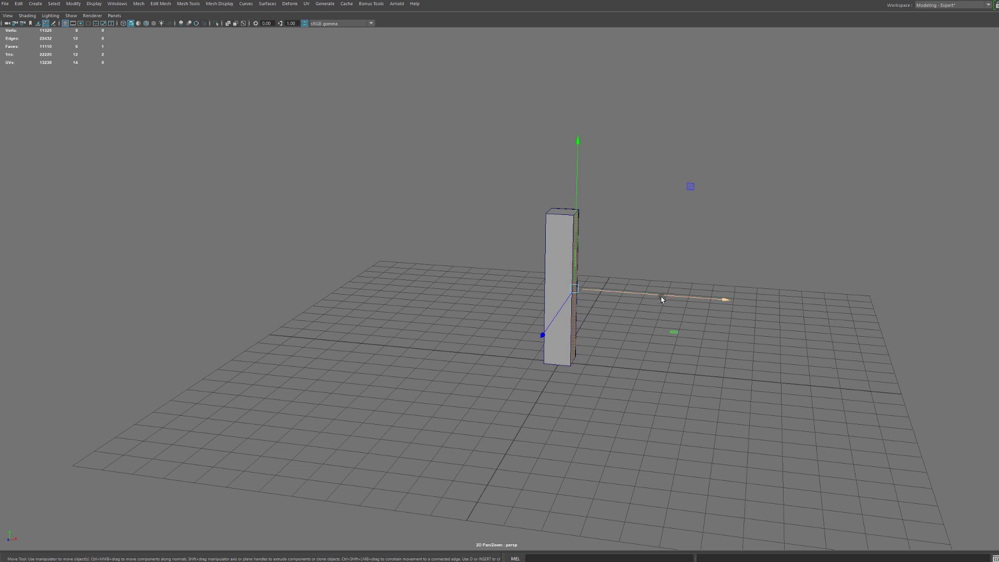
drag(662, 297, 958, 299)
alt+drag(647, 257, 371, 256)
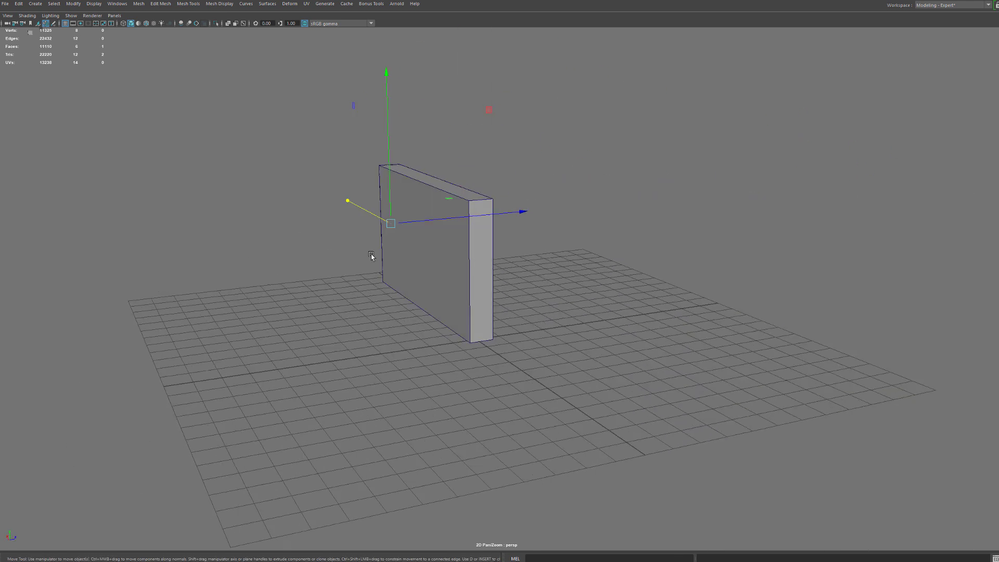
right_drag(418, 245, 415, 275)
alt+drag(415, 274, 617, 335)
Delete the block's top, bottom, open end and back faces, keeping only the long front wall and the adjoining end wall
shift+click(594, 432)
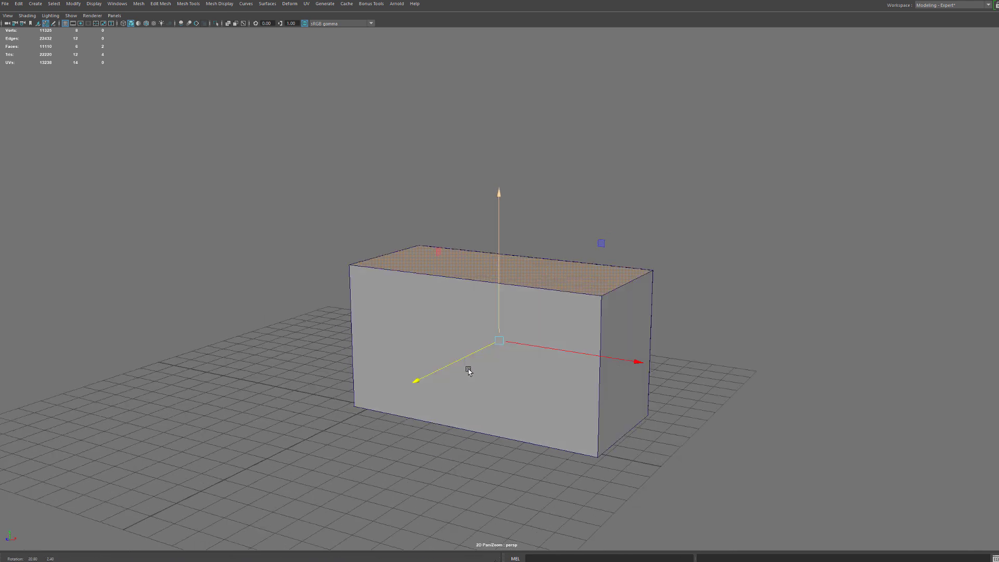
shift+click(617, 336)
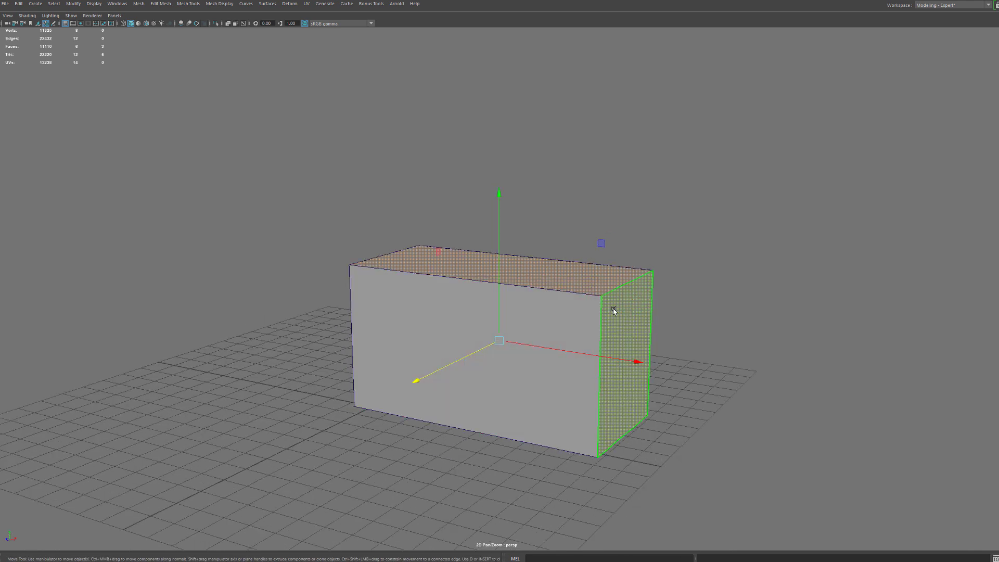
key(Delete)
click(603, 275)
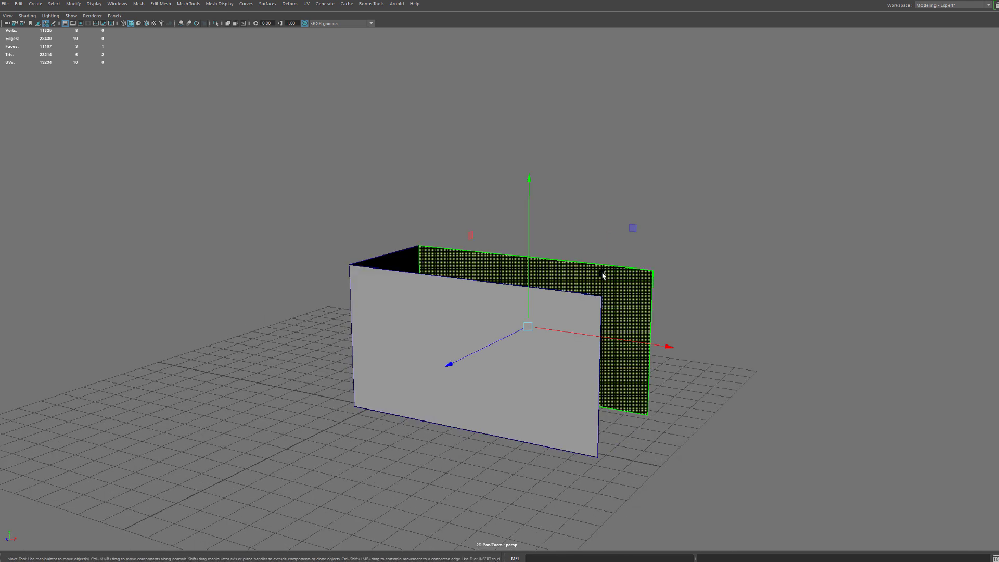
key(Delete)
alt+drag(544, 339, 623, 345)
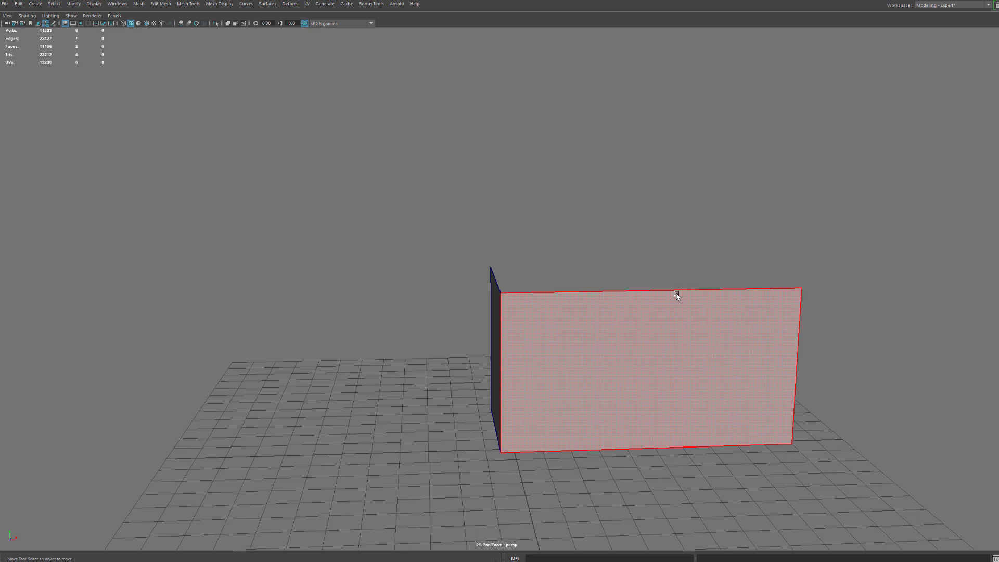
Insert a horizontal edge loop at about mid-height across both walls with the Multi-Cut tool
alt+drag(665, 310, 686, 306)
key(ctrl+shift+x)
click(521, 285)
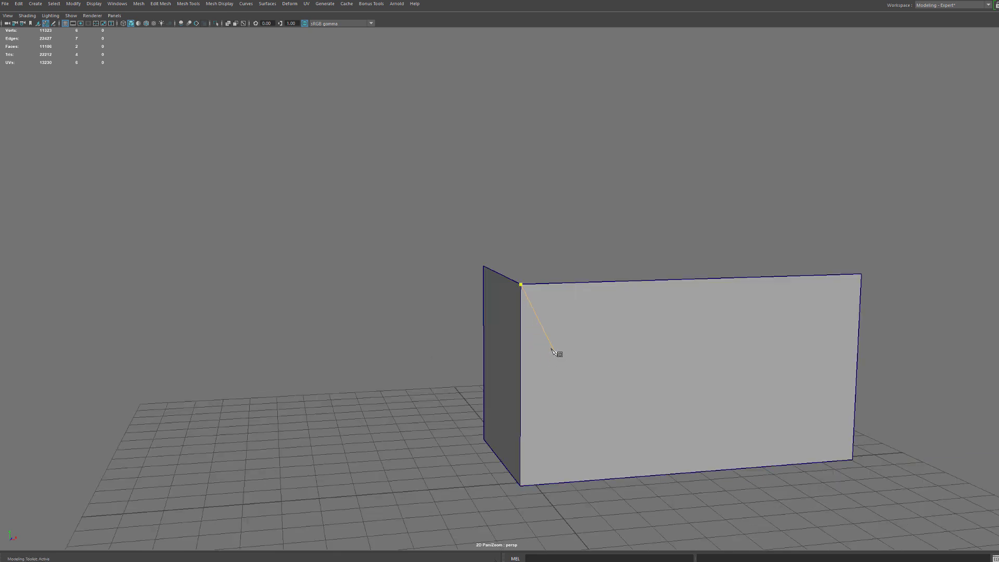
alt+drag(556, 353, 534, 345)
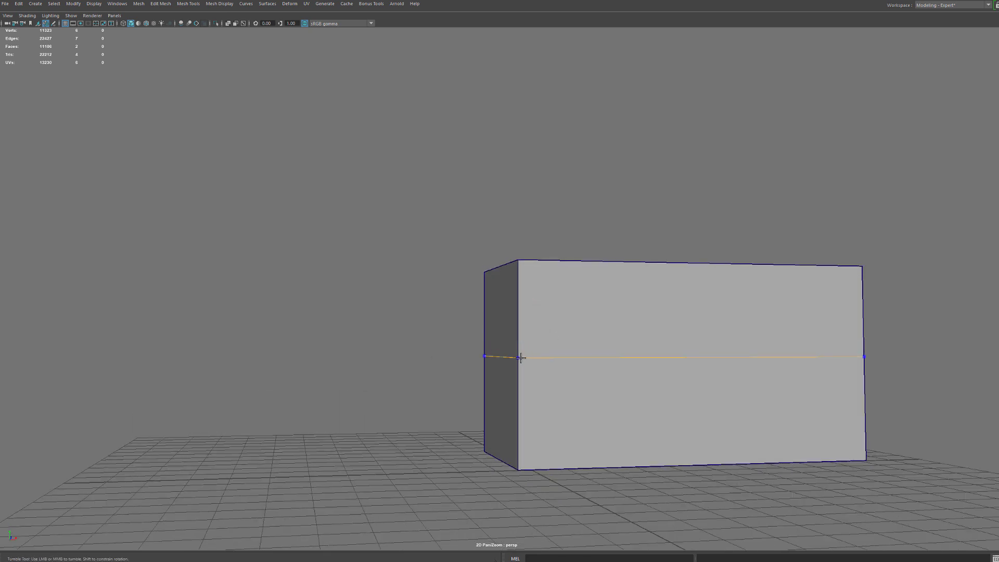
ctrl+click(521, 357)
alt+drag(521, 358, 563, 339)
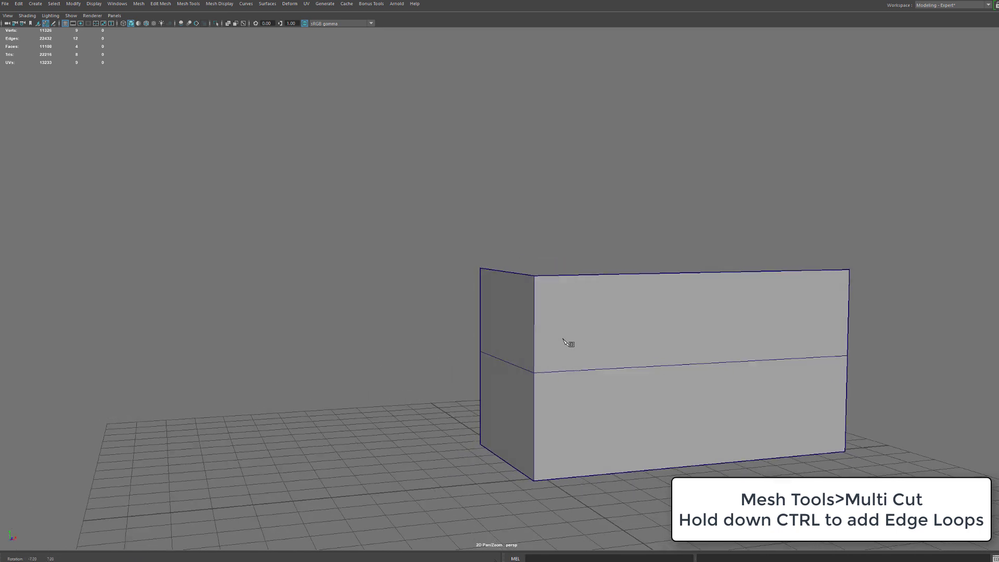
Bevel the horizontal edge loop with an offset of about 0.49 to form a wide middle band
key(q)
double_click(570, 372)
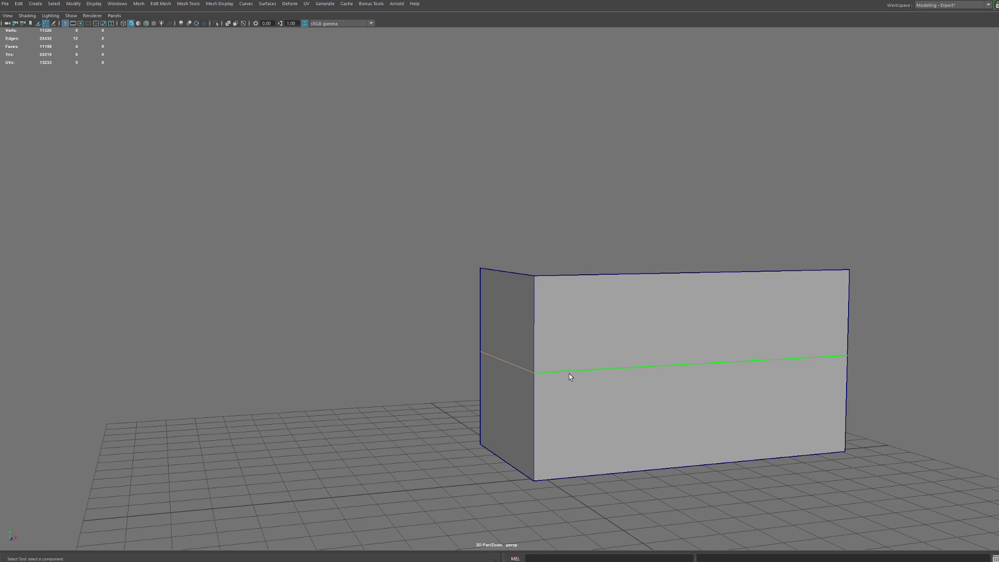
key(ctrl+b)
drag(569, 374, 611, 335)
alt+drag(611, 336, 590, 340)
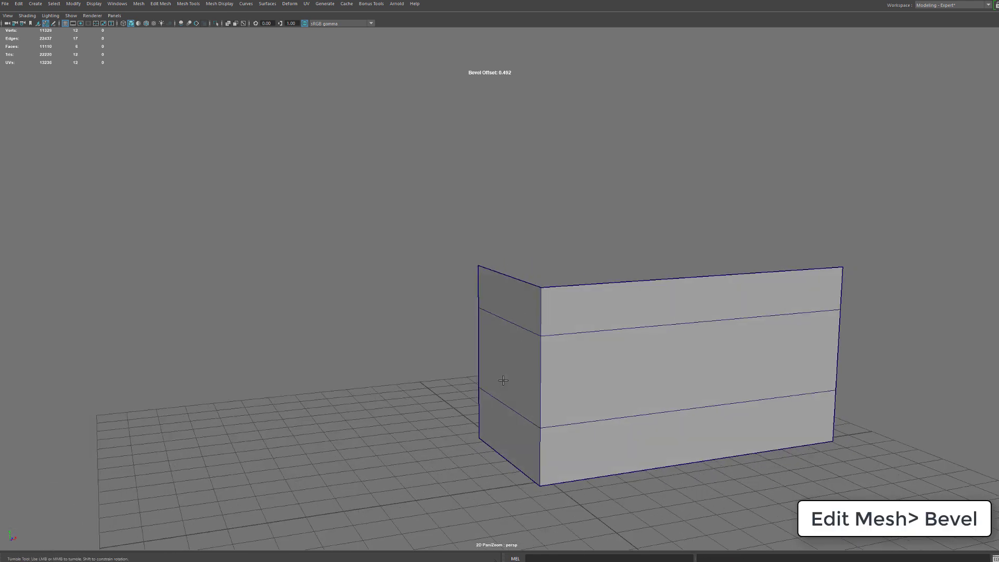
Extrude the middle band's faces on both walls inward together with a thickness of -0.6
alt+drag(597, 381, 528, 358)
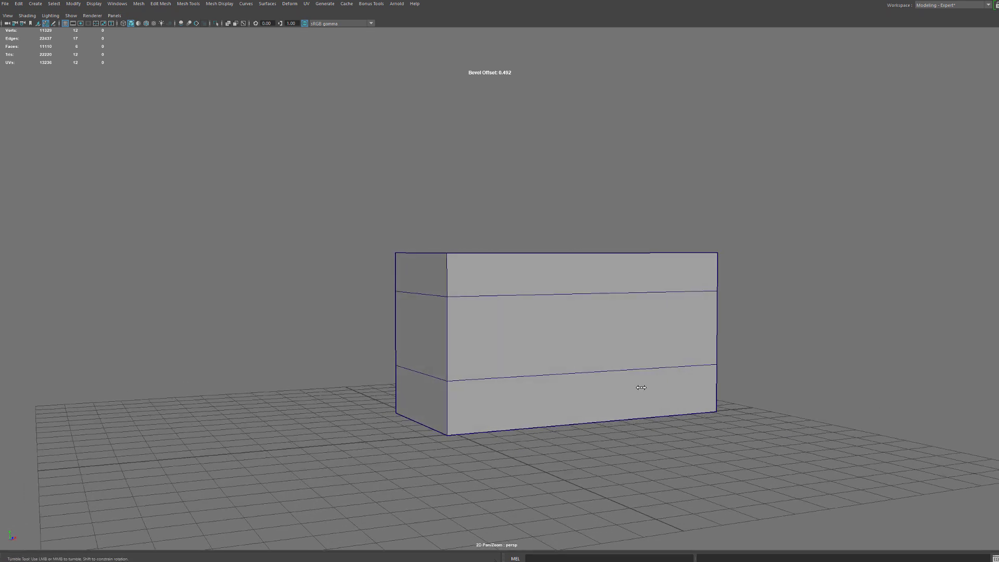
alt+drag(641, 388, 618, 364)
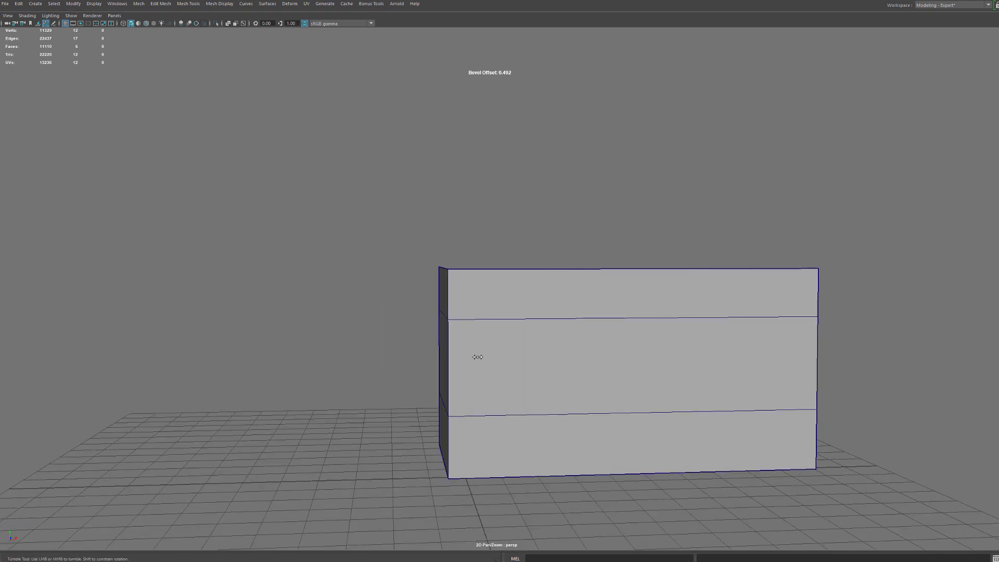
alt+drag(478, 357, 457, 327)
alt+drag(615, 364, 608, 362)
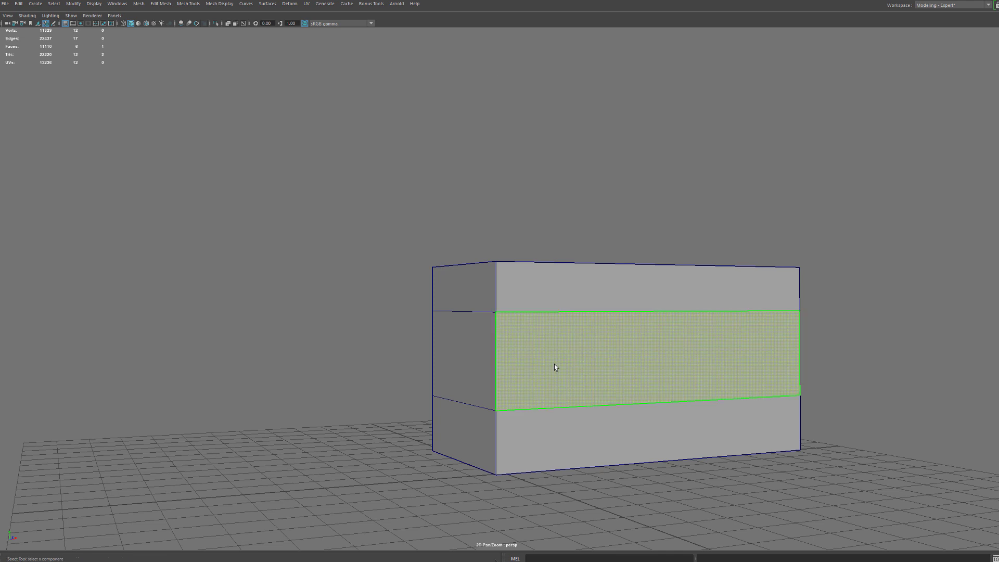
shift+click(476, 350)
alt+drag(572, 340, 578, 367)
key(ctrl+e)
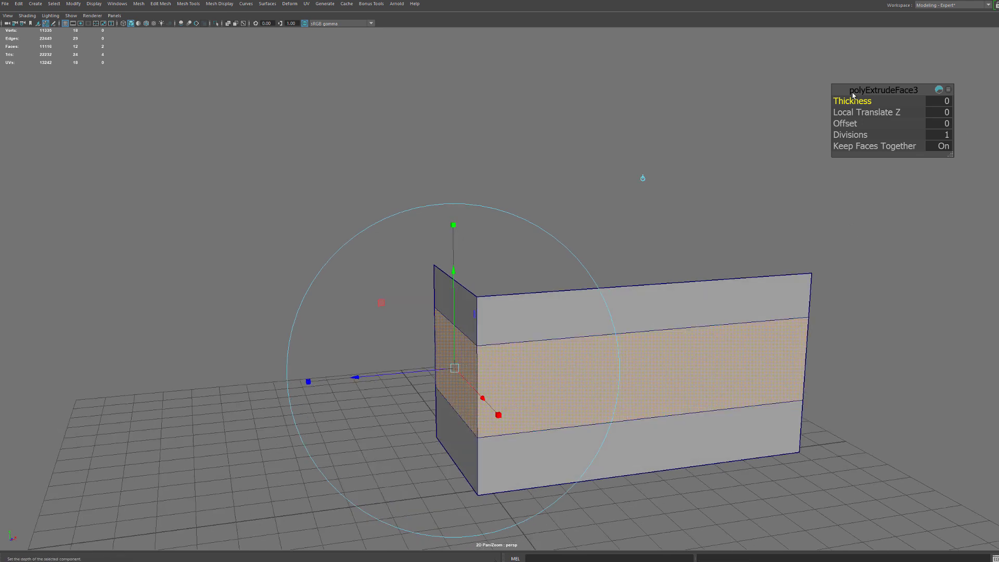
drag(854, 95, 793, 140)
alt+drag(668, 305, 687, 289)
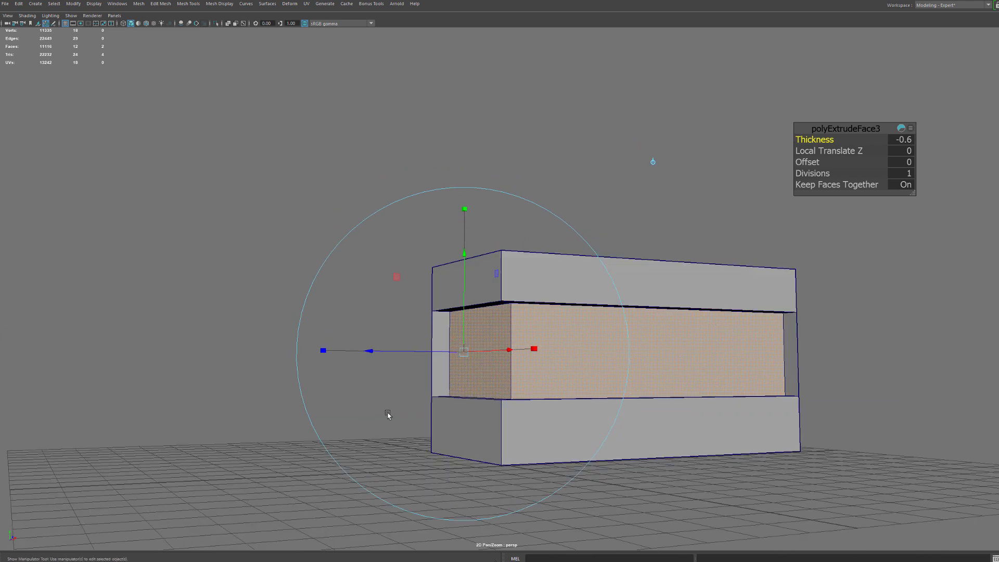
key(q)
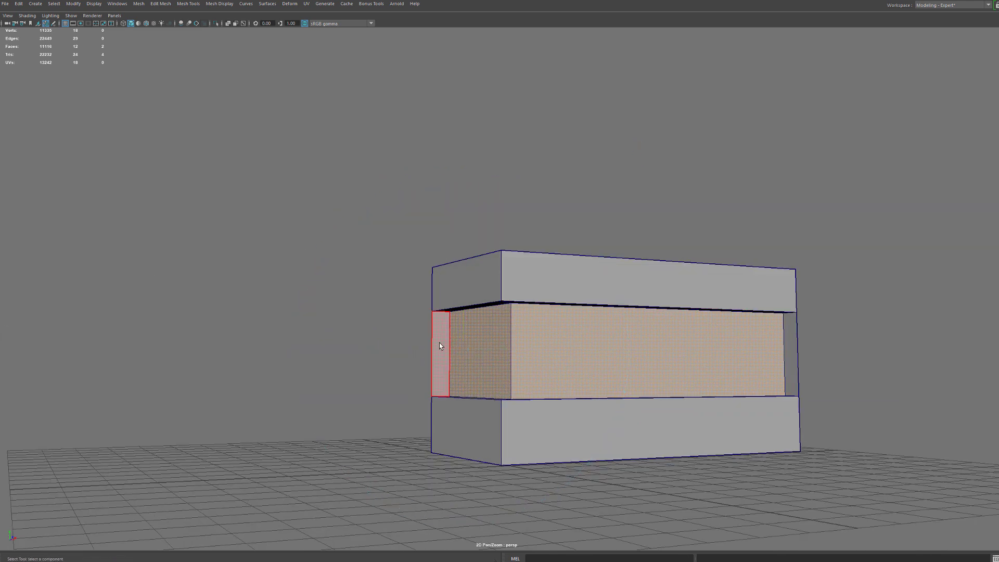
Delete the narrow faces closing the recessed band at both outer ends of the walls
click(440, 344)
alt+drag(445, 418, 607, 319)
shift+click(592, 312)
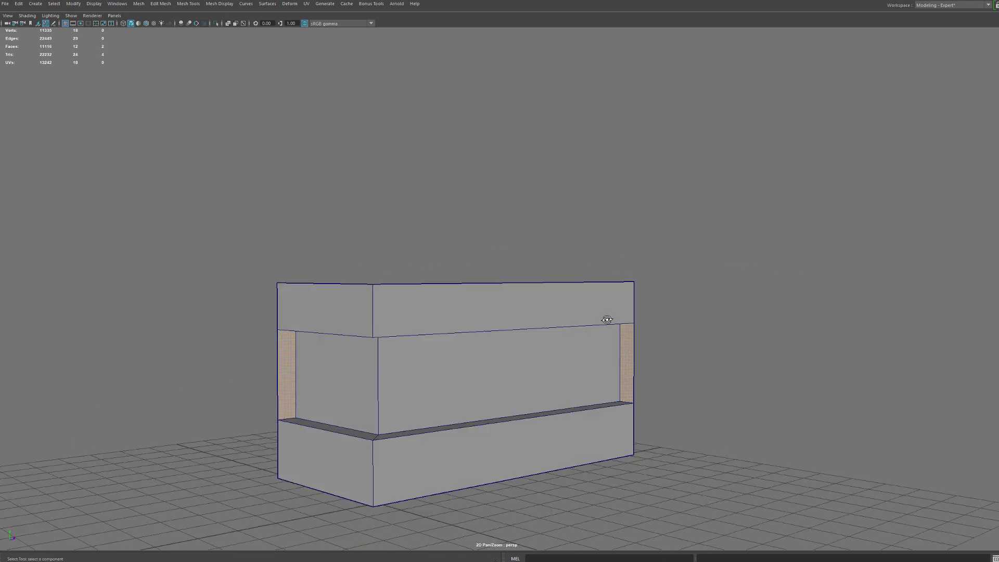
key(Delete)
Move the recessed band's lower inner edges upward on both walls to turn the flat ledge into a slope
alt+drag(389, 389, 345, 383)
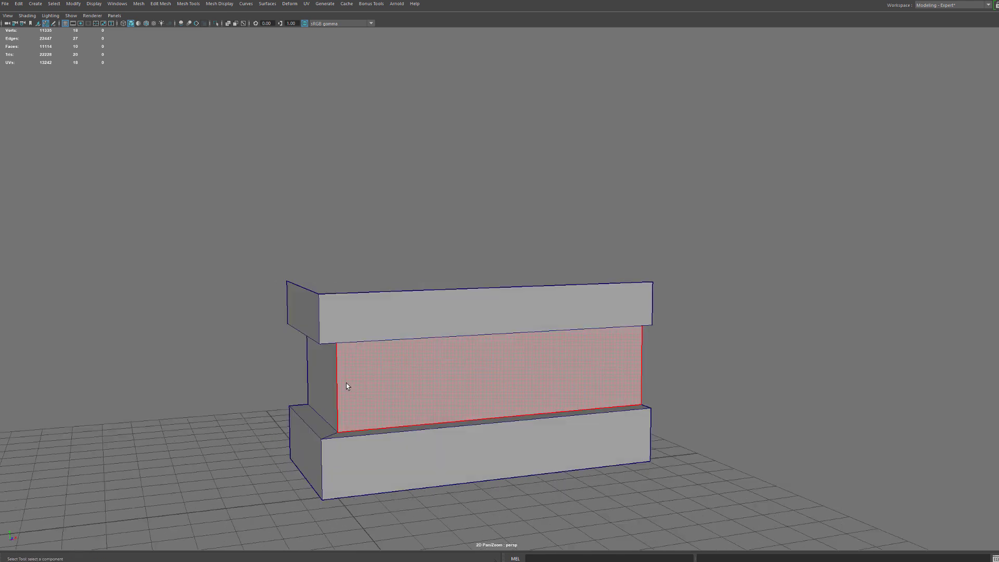
right_click(347, 336)
right_drag(348, 336, 346, 314)
shift+click(368, 430)
alt+drag(384, 438, 544, 363)
key(w)
alt+drag(504, 426, 464, 399)
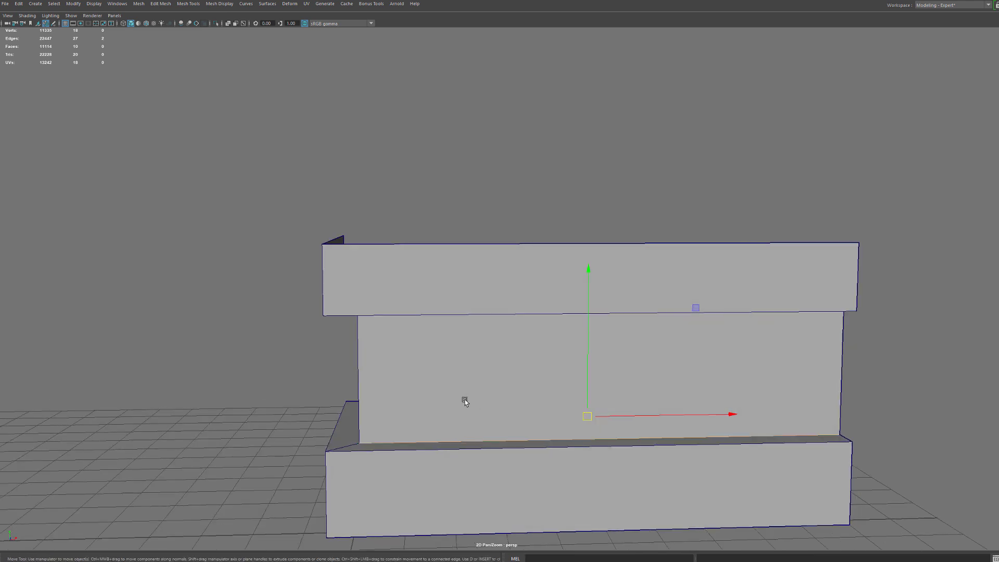
alt+drag(589, 324, 562, 330)
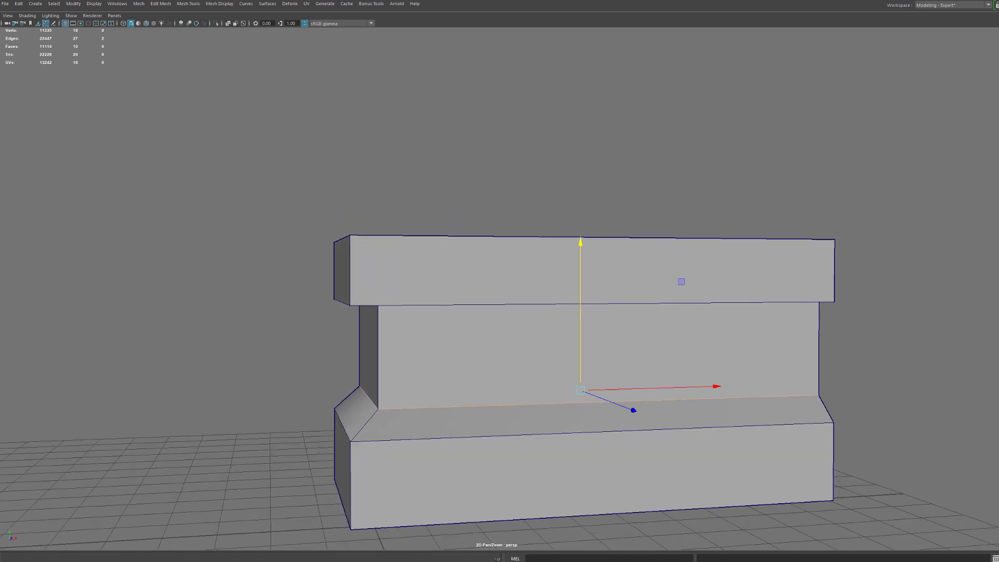
Select the recessed middle faces on both walls for scaling
alt+drag(633, 401, 397, 342)
right_drag(396, 338, 394, 354)
click(394, 353)
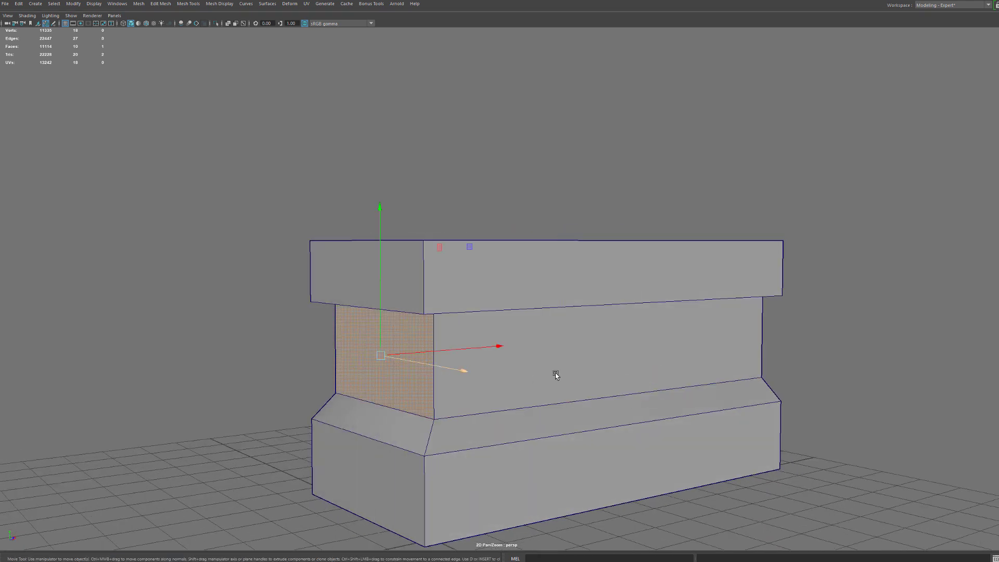
alt+drag(588, 372, 546, 359)
shift+click(547, 360)
alt+drag(579, 438, 406, 203)
key(r)
alt+drag(447, 173, 618, 330)
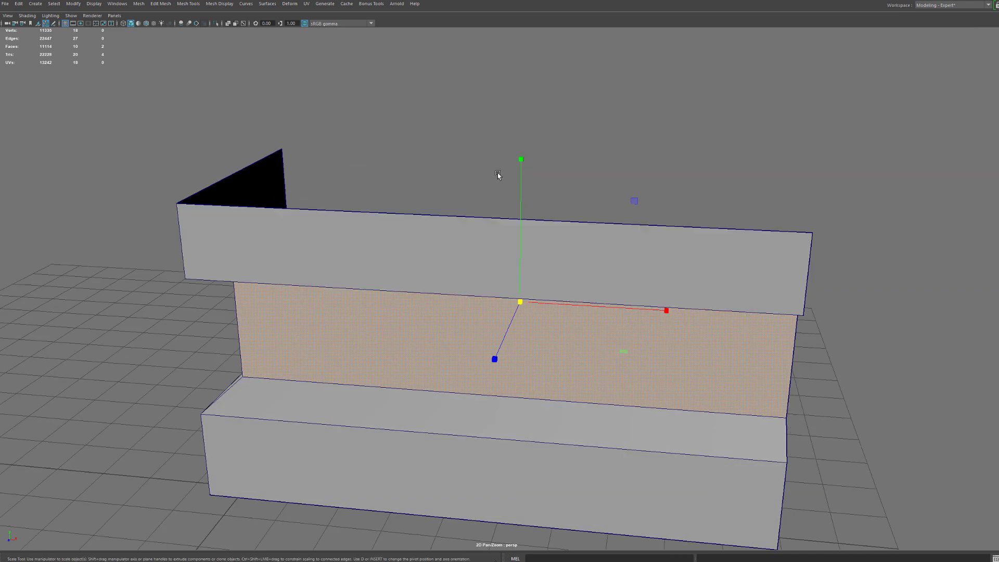
alt+drag(521, 170, 509, 214)
key(ctrl+z)
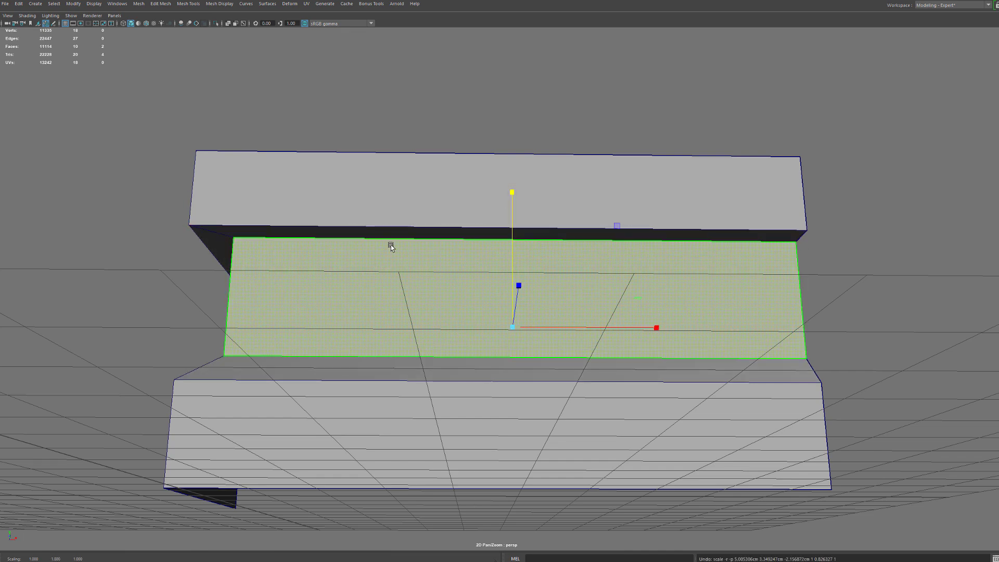
Scale the recessed faces horizontally in X and Z so the band's outer end lines up with the sections above and below
alt+drag(520, 311, 495, 353)
alt+drag(523, 198, 524, 209)
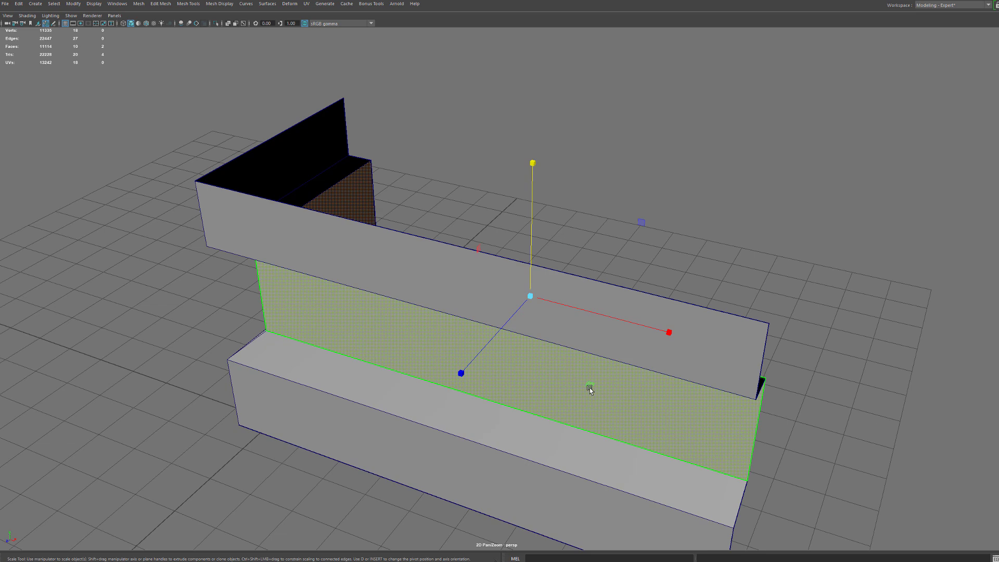
middle_drag(589, 383, 598, 385)
alt+drag(598, 385, 382, 254)
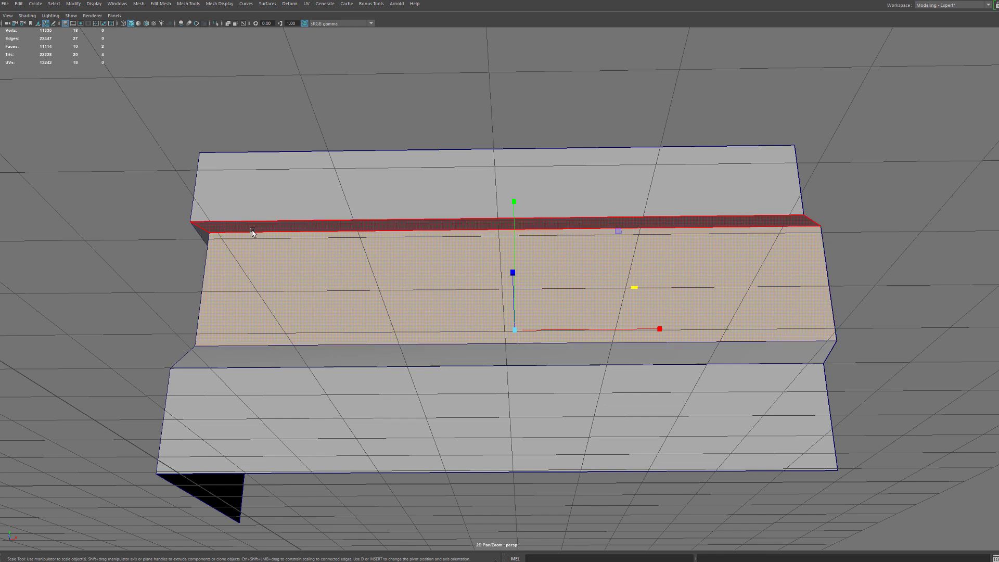
alt+drag(196, 227, 279, 243)
alt+drag(587, 190, 596, 205)
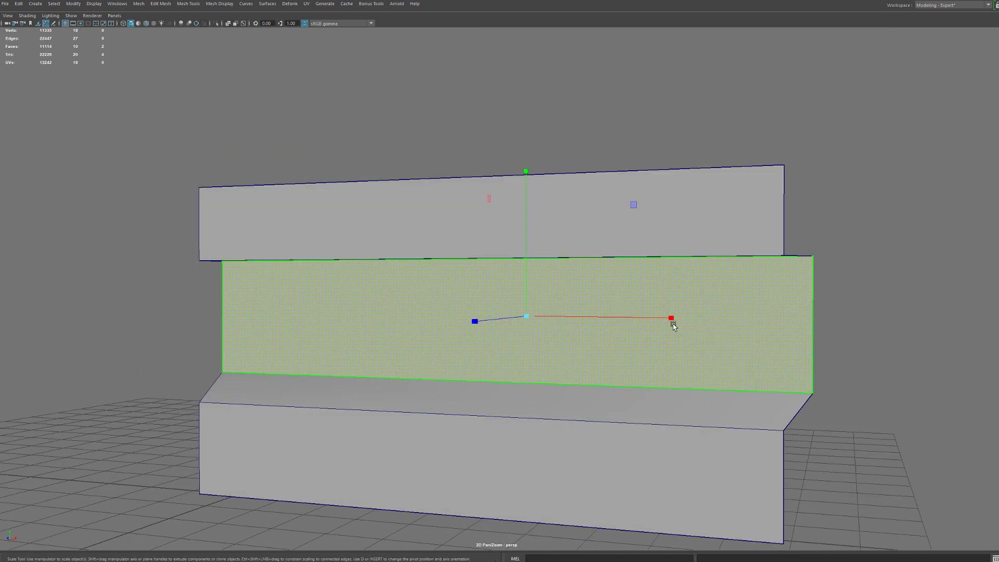
alt+drag(674, 319, 605, 373)
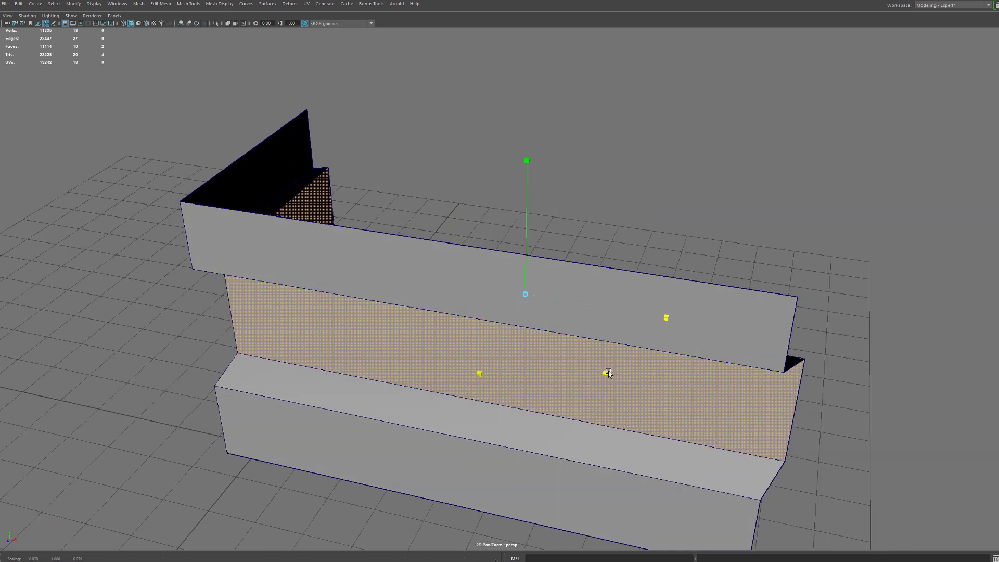
Cut a diagonal edge across the long recessed face near the corner, from its upper edge to its lower edge
key(F10)
alt+drag(490, 370, 523, 359)
alt+middle_drag(522, 365, 475, 339)
alt+drag(475, 339, 478, 341)
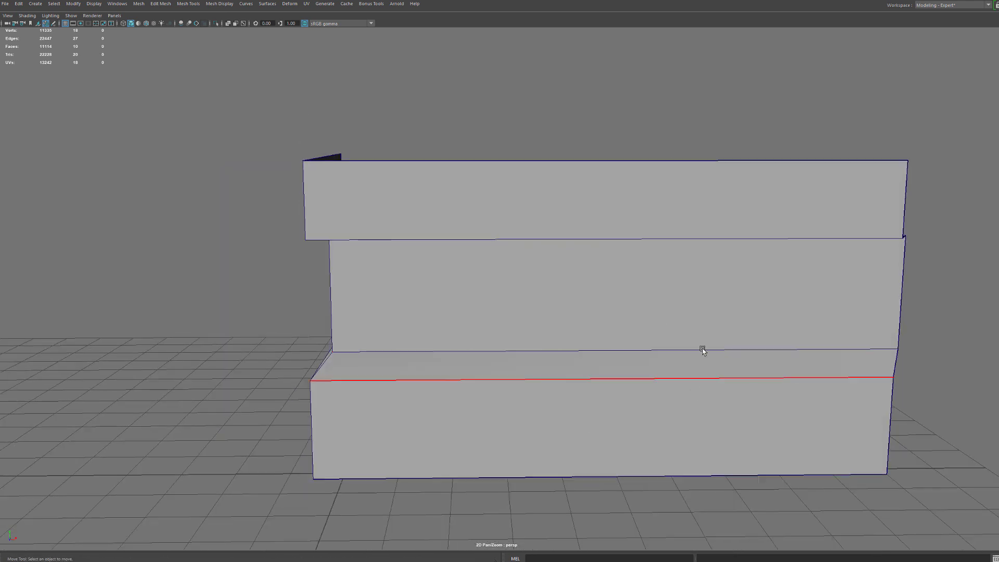
key(ctrl+shift+x)
scroll(630, 268, up, 3)
alt+drag(521, 190, 515, 182)
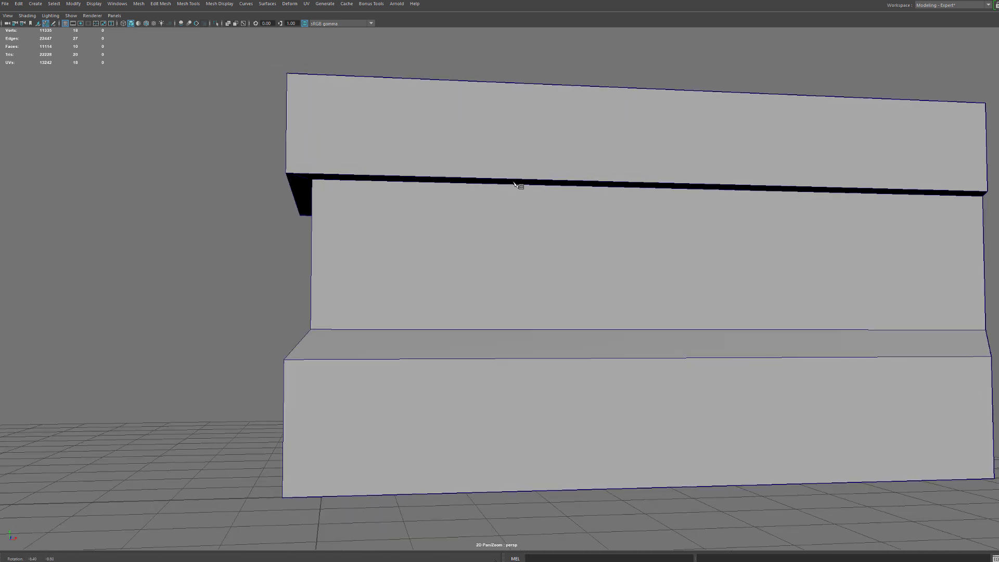
click(483, 185)
click(405, 331)
alt+drag(379, 334, 583, 168)
right_click(591, 144)
click(521, 152)
key(q)
Bevel the diagonal edge on the recessed face into a narrow slanted strip with an offset of about 0.24
click(475, 272)
alt+drag(492, 359, 503, 286)
alt+middle_drag(502, 286, 513, 354)
key(ctrl+b)
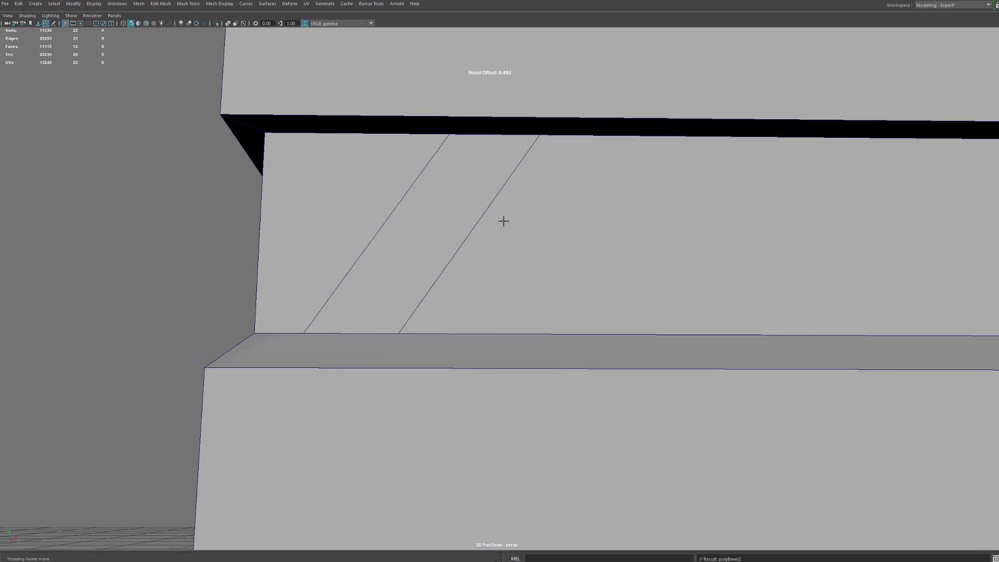
middle_drag(505, 221, 487, 226)
alt+drag(502, 202, 504, 203)
scroll(508, 212, up, 2)
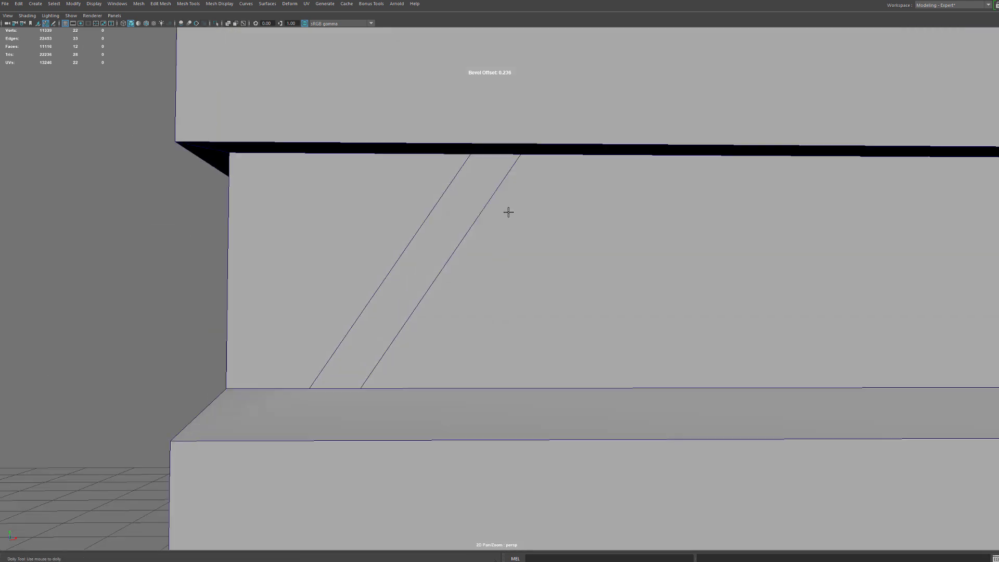
alt+middle_drag(509, 212, 569, 305)
alt+right_drag(568, 305, 562, 249)
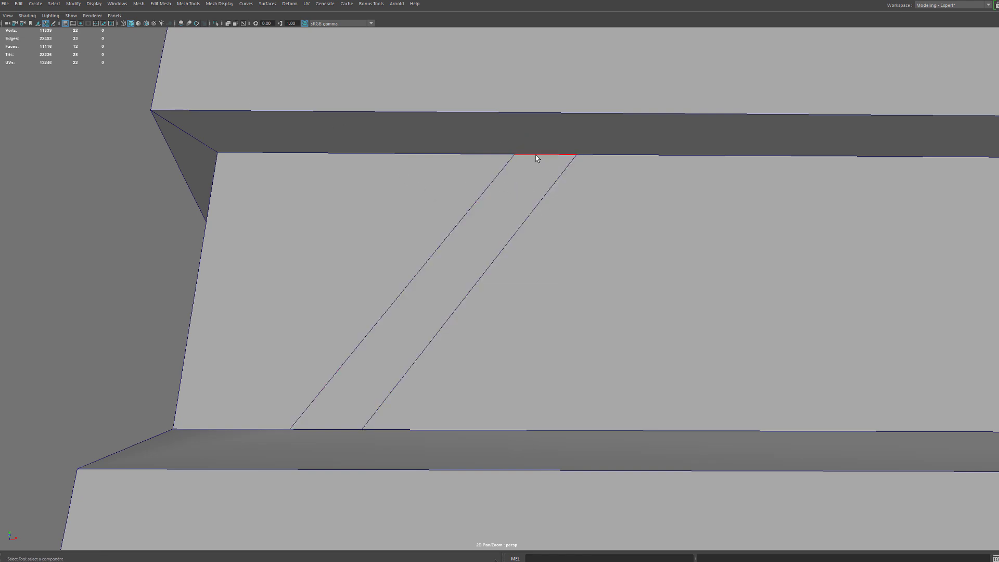
alt+middle_drag(535, 157, 528, 204)
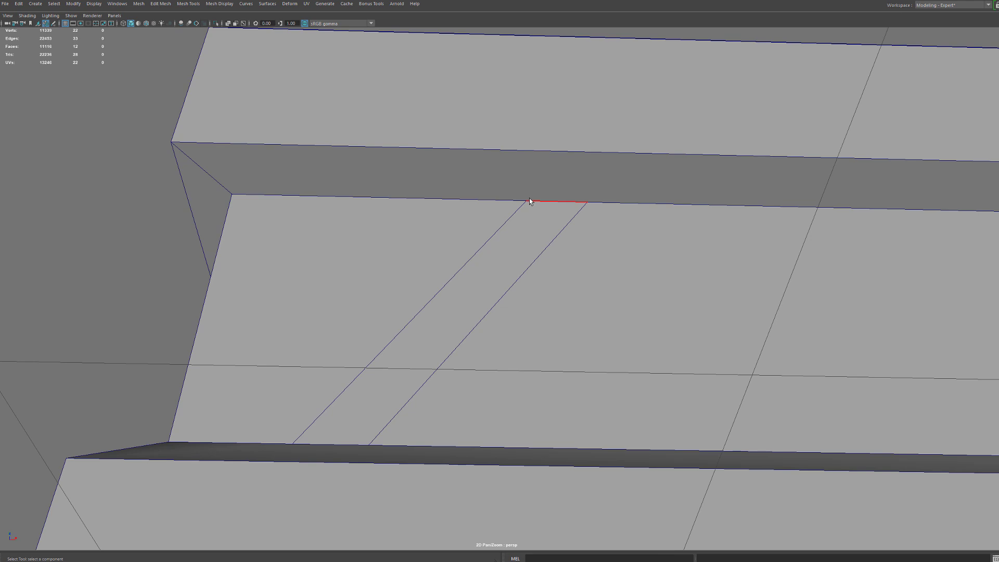
Cut an edge from the diagonal strip's upper outer corner across the overhang's underside and straight up the upper section's face
key(ctrl+shift+x)
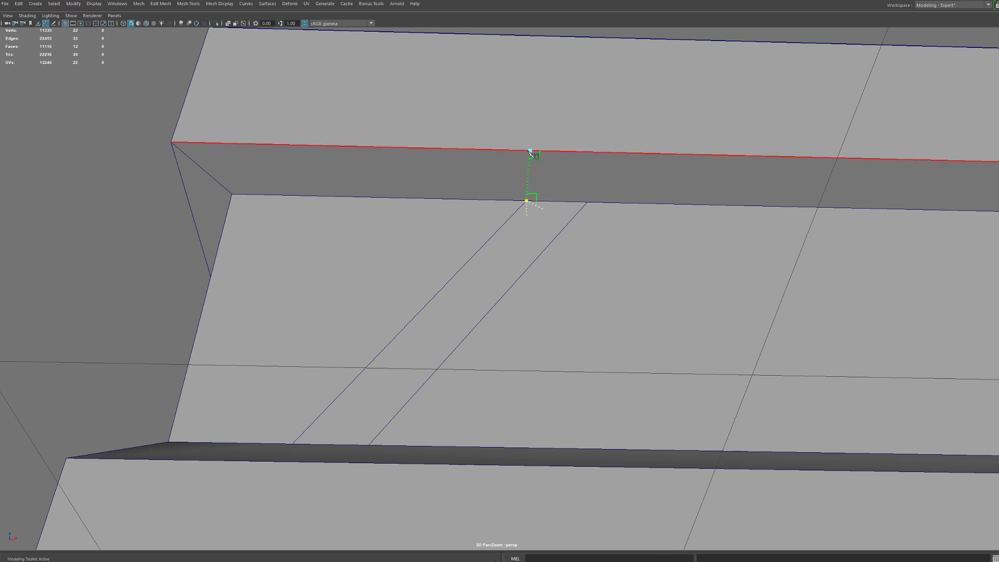
alt+middle_drag(530, 152, 525, 279)
mouse_move(517, 213)
alt+mouse_down()
mouse_move(511, 297)
mouse_move(505, 216)
alt+mouse_up()
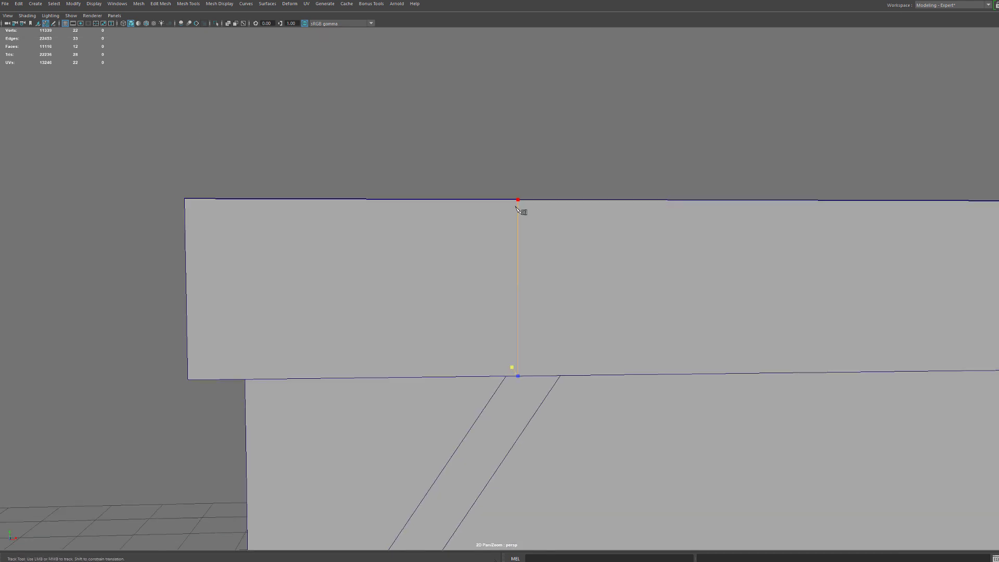
click(516, 205)
right_click(542, 227)
Cut a matching edge from the strip's upper inner corner across the overhang's underside to the upper section's top edge
alt+drag(581, 231, 575, 195)
alt+middle_drag(575, 196, 564, 261)
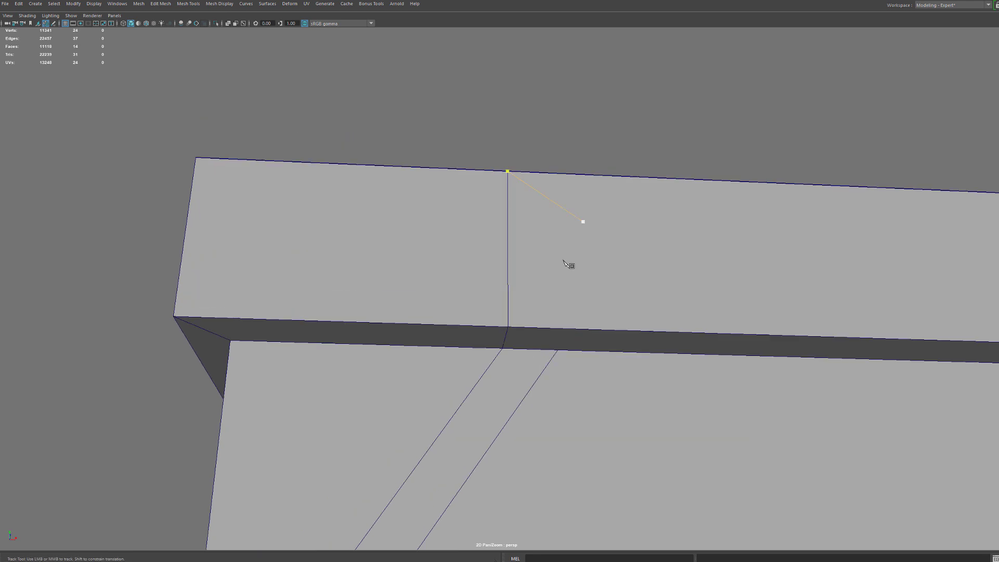
alt+drag(565, 263, 548, 239)
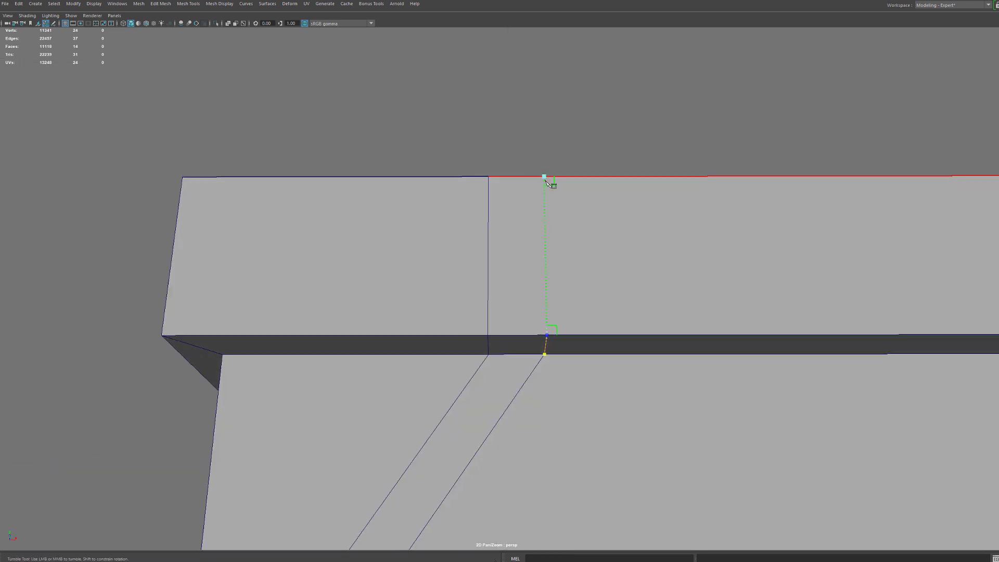
click(545, 179)
right_click(546, 180)
Cut an edge from the strip's lower outer corner across the sloped ledge and down the lower section to its bottom edge
alt+right_drag(575, 284, 554, 339)
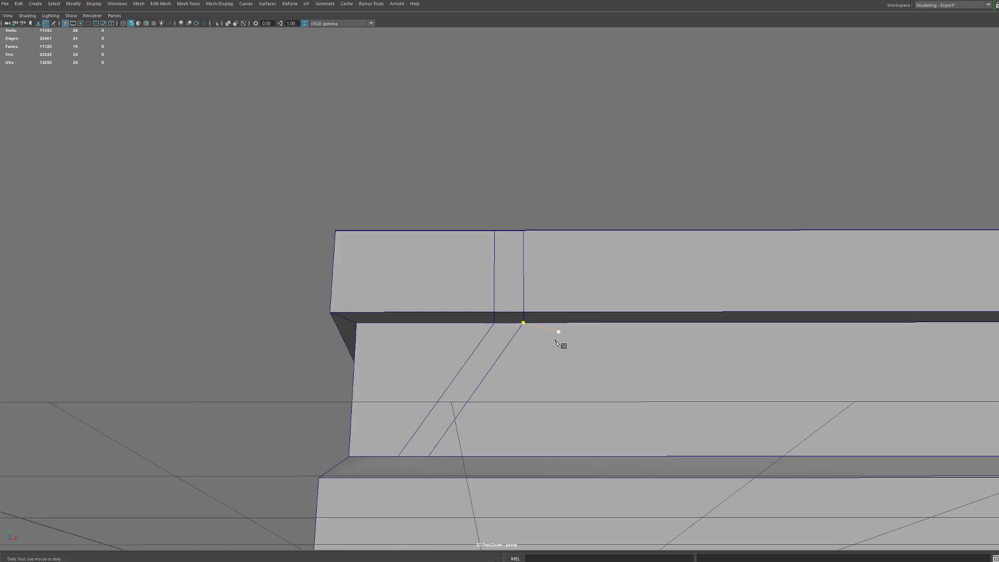
alt+middle_drag(573, 374, 611, 192)
alt+drag(612, 192, 619, 296)
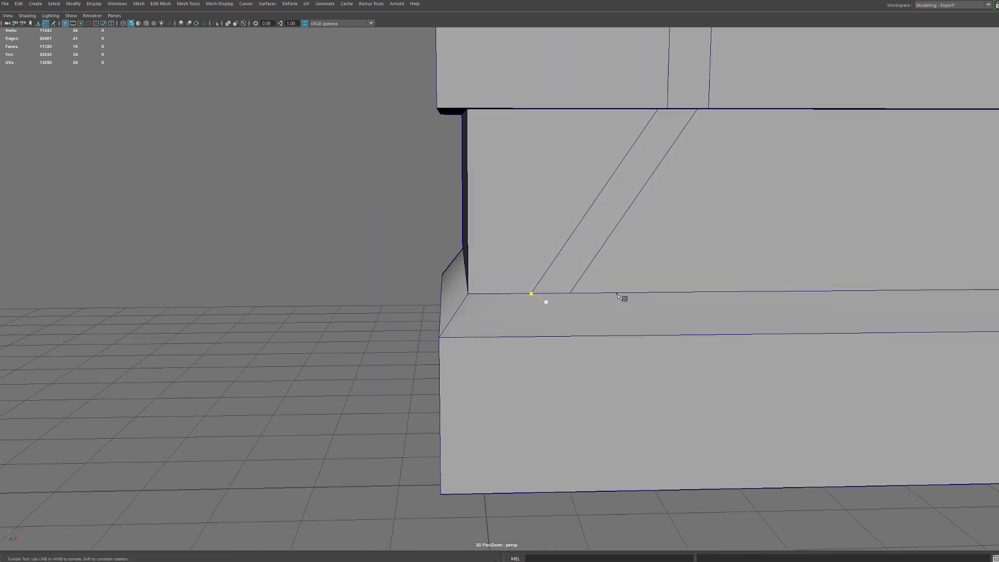
click(533, 338)
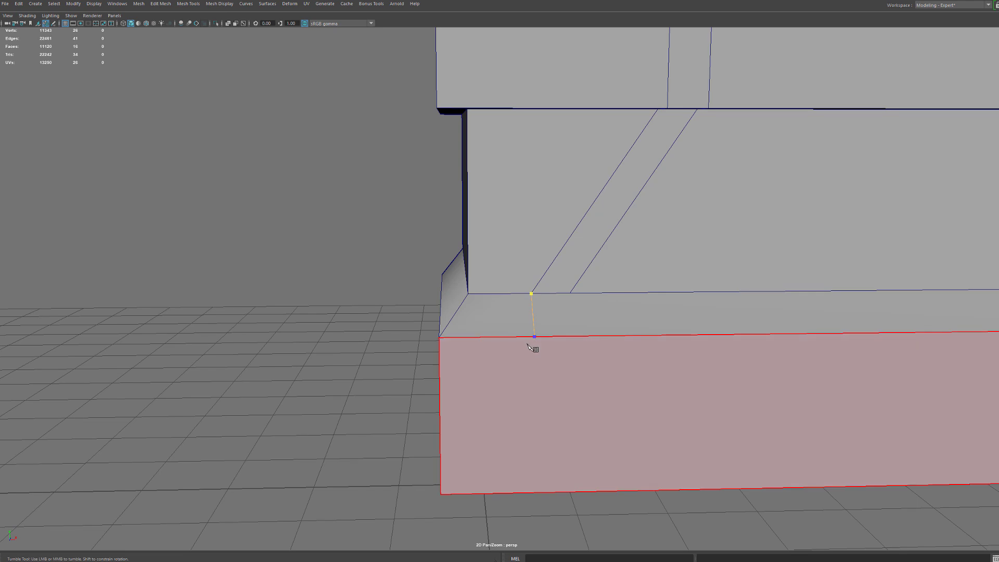
click(552, 490)
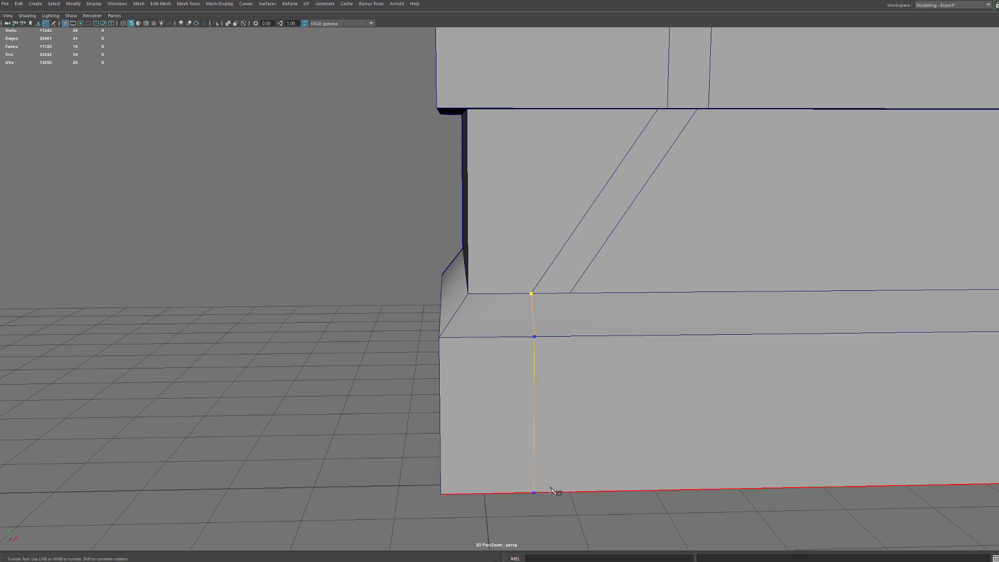
right_click(551, 488)
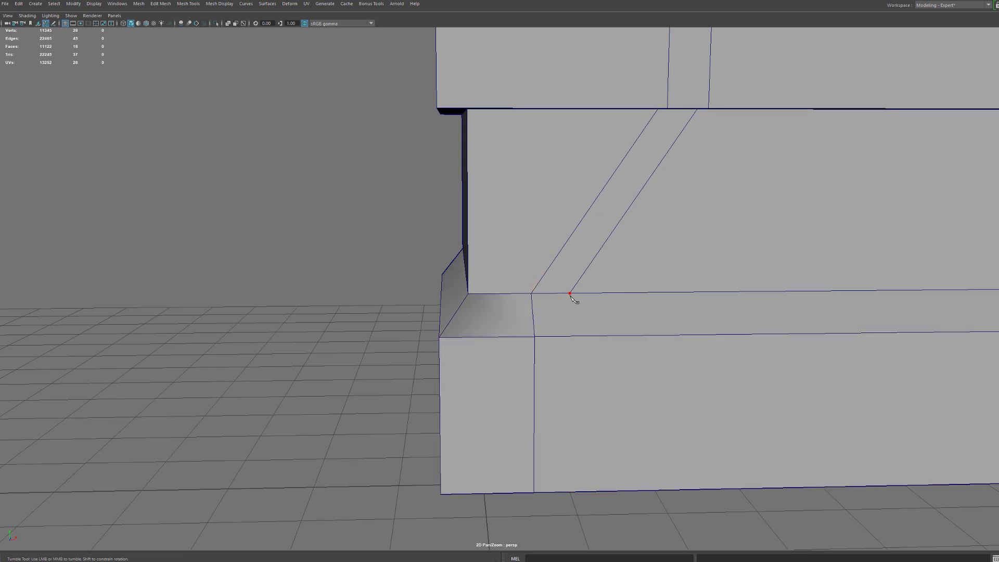
Cut a parallel edge from the strip's lower inner corner across the sloped ledge and down to the lower section's bottom edge
click(575, 335)
alt+middle_drag(592, 362, 564, 248)
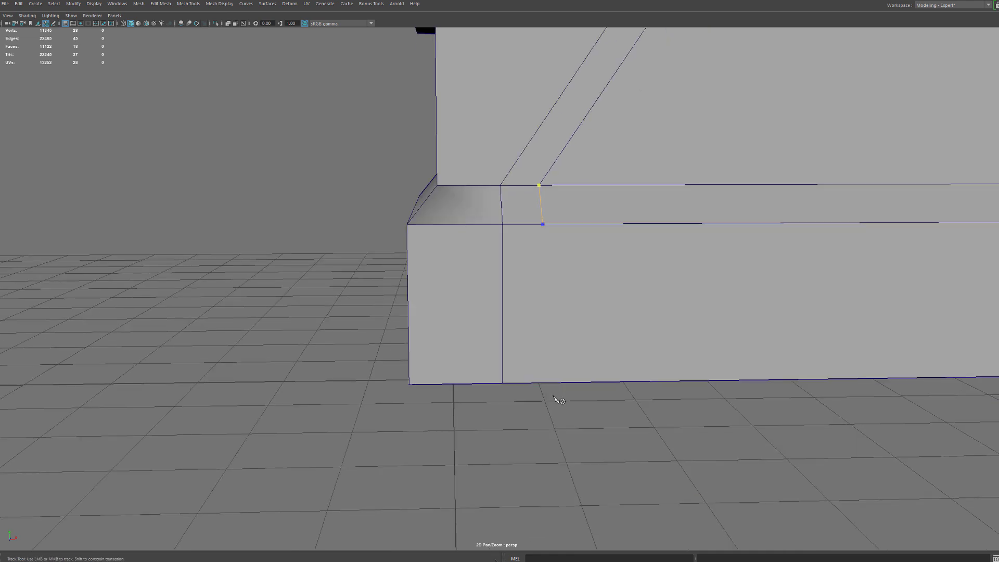
click(547, 383)
right_click(593, 363)
Insert a horizontal edge loop through the recessed band on both walls, just below its upper edge
alt+drag(636, 252, 697, 296)
alt+middle_drag(648, 247, 628, 350)
scroll(640, 241, up, 3)
click(671, 196)
alt+middle_drag(655, 226, 582, 241)
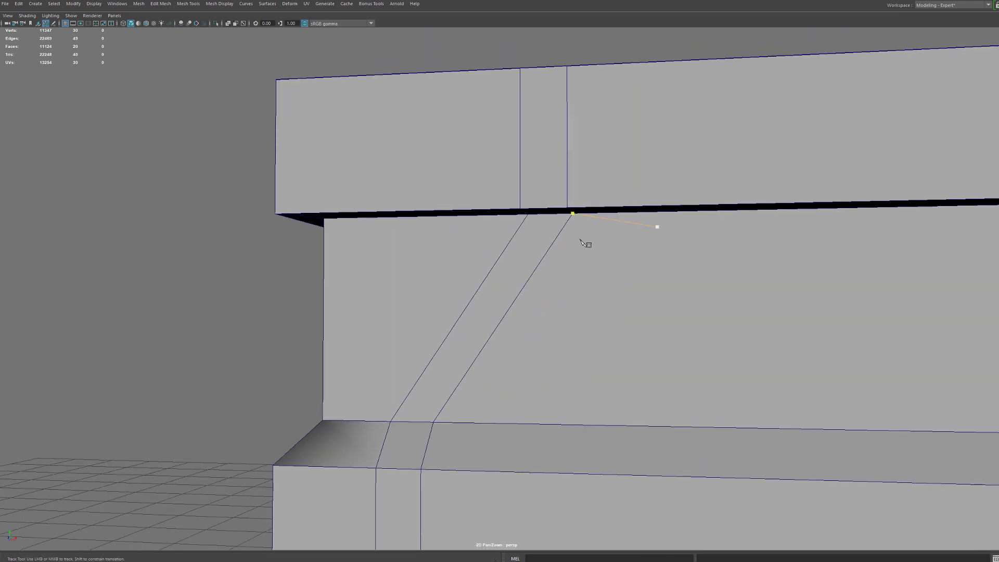
alt+drag(581, 241, 589, 210)
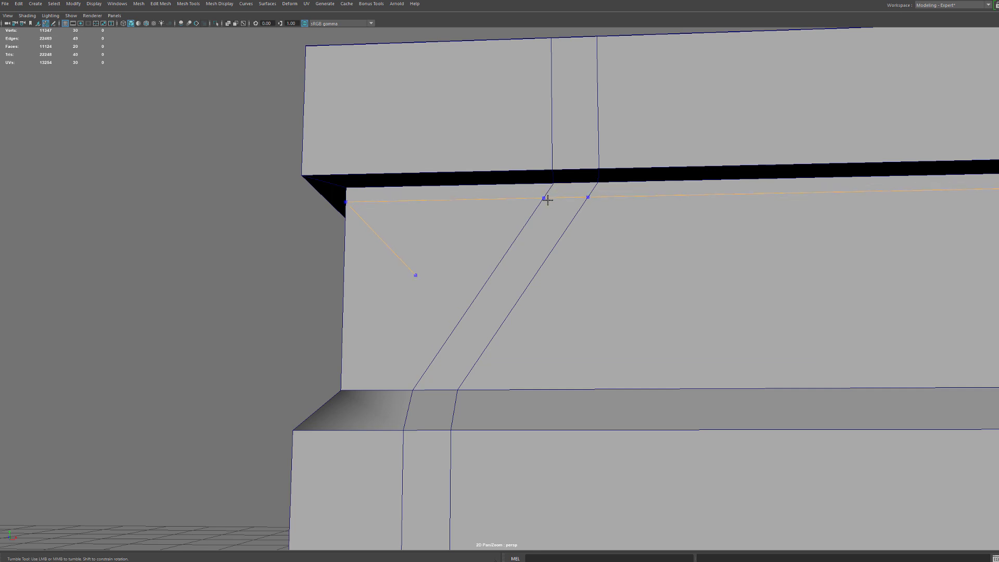
right_click(547, 203)
Move the strip's upper outer corner vertex along X to line up with the strip's outer vertex on the edge loop beneath it
alt+middle_drag(536, 272, 498, 320)
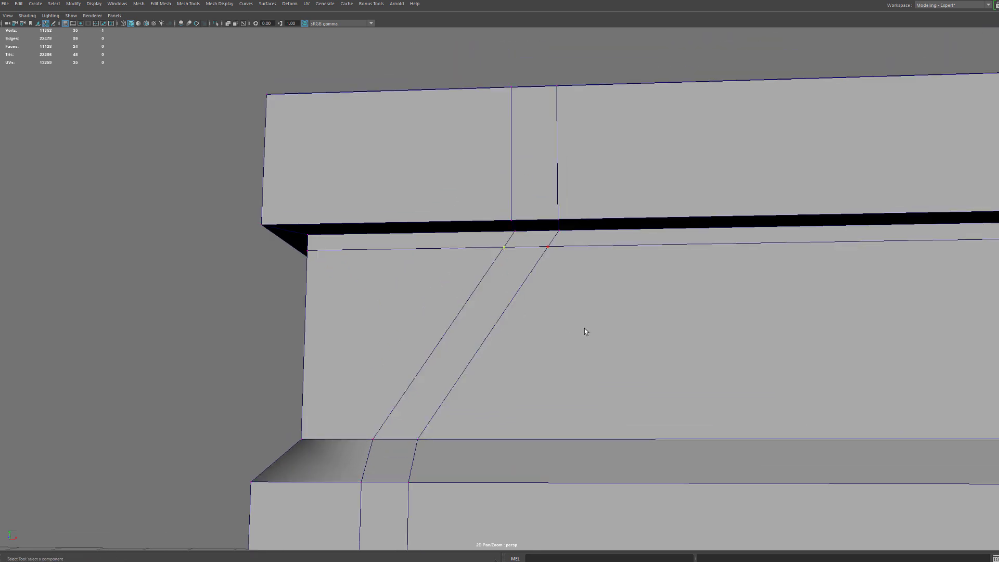
key(w)
drag(531, 246, 544, 246)
alt+right_drag(537, 258, 540, 289)
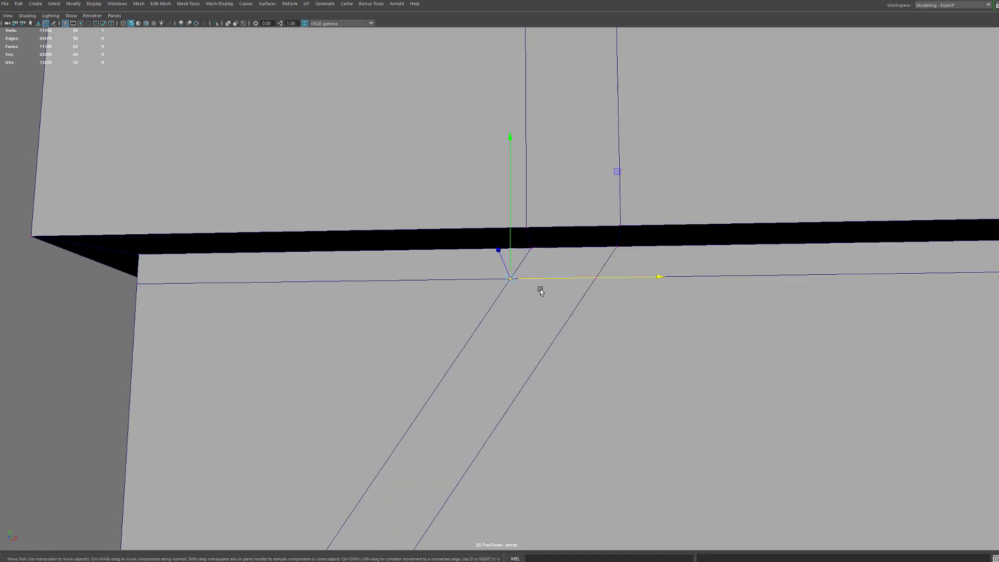
click(537, 254)
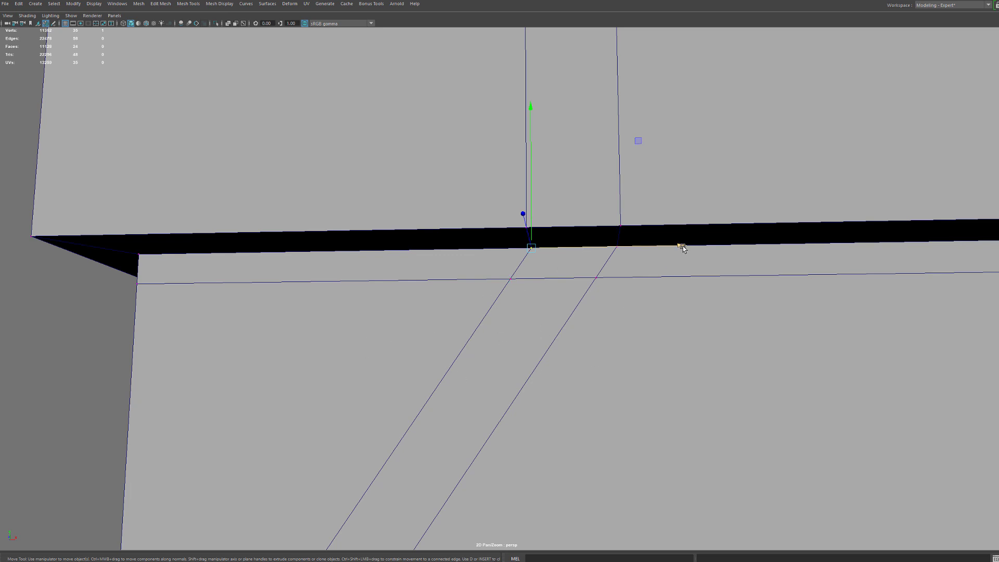
drag(683, 246, 569, 251)
Flatten the short outer edge at the strip's upper end in X, scaling it about a pivot on its lower vertex
right_drag(568, 252, 569, 225)
click(577, 253)
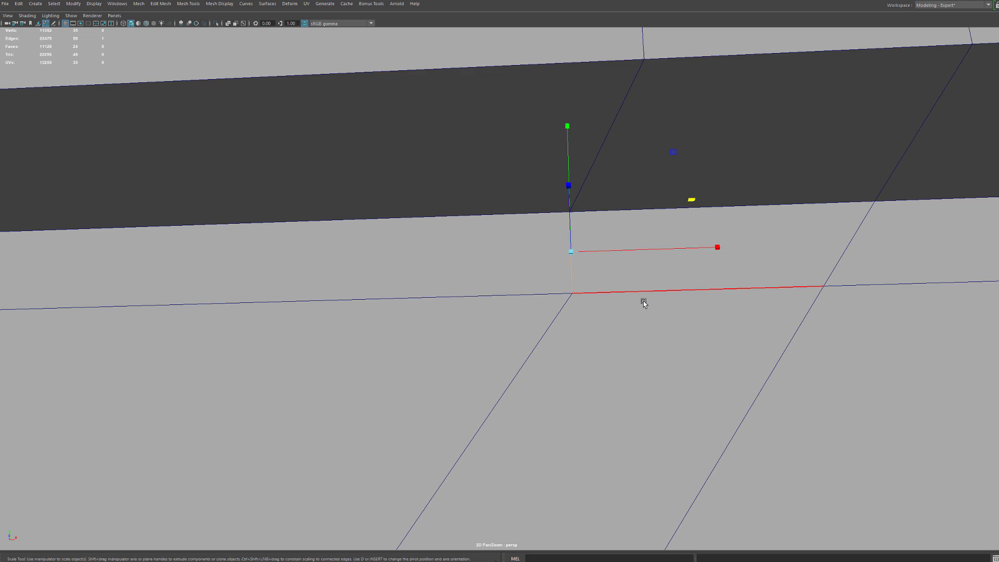
key(e)
key(d)
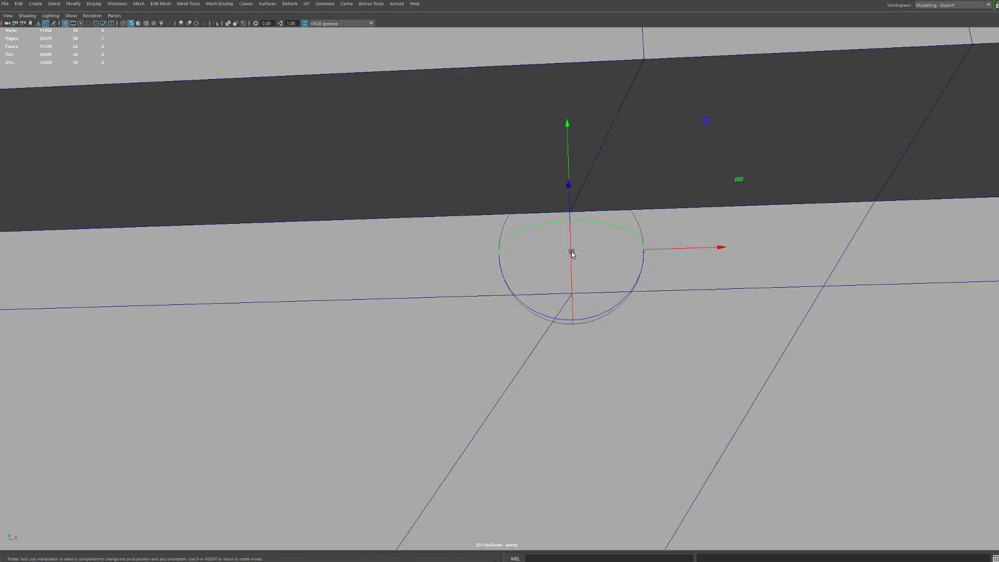
drag(571, 253, 573, 286)
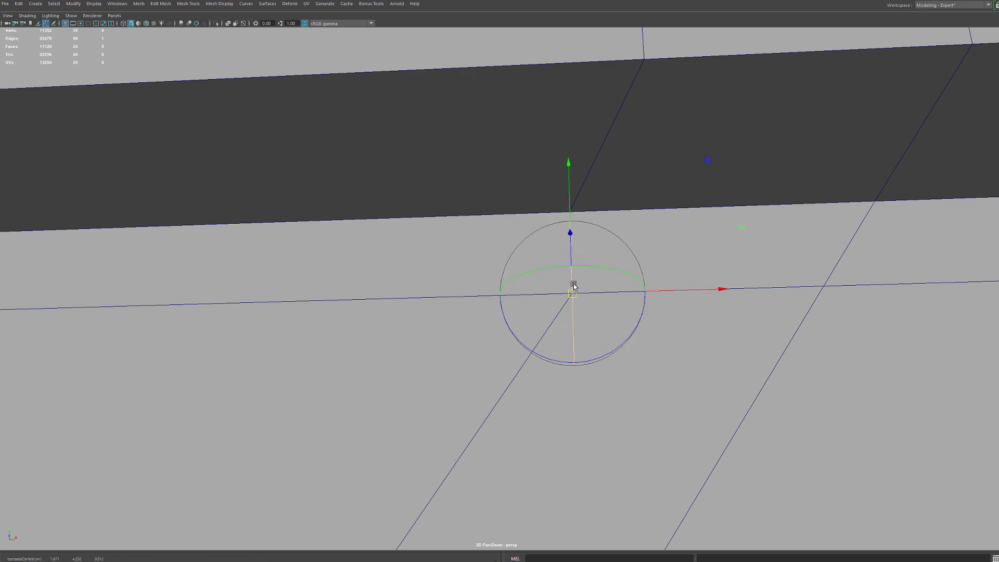
key(r)
drag(719, 289, 358, 289)
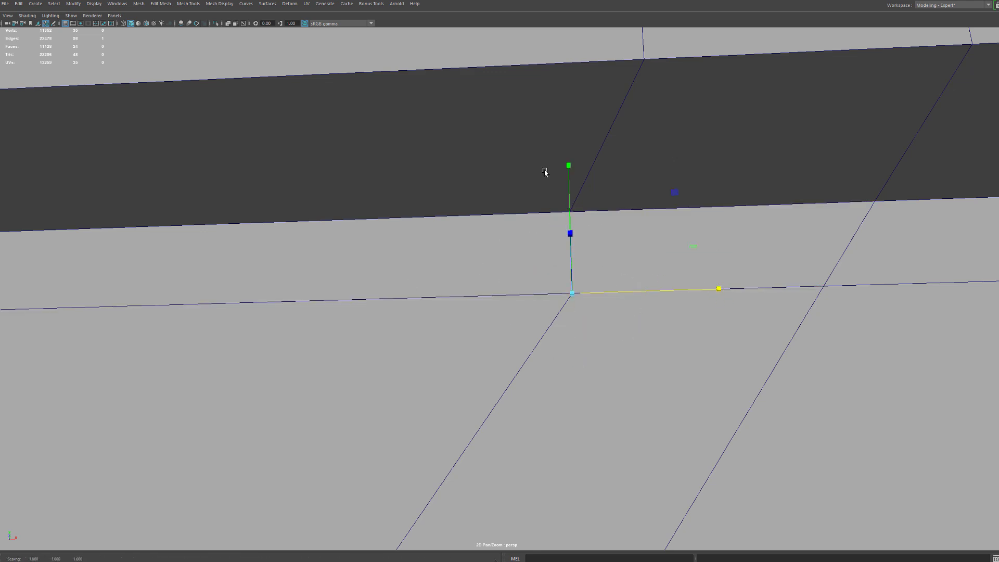
Align the strip's short upper edge, the underside edge and the upper section's vertical edge by scaling them flat in X about the lowest vertex
alt+drag(582, 301, 592, 260)
shift+click(543, 182)
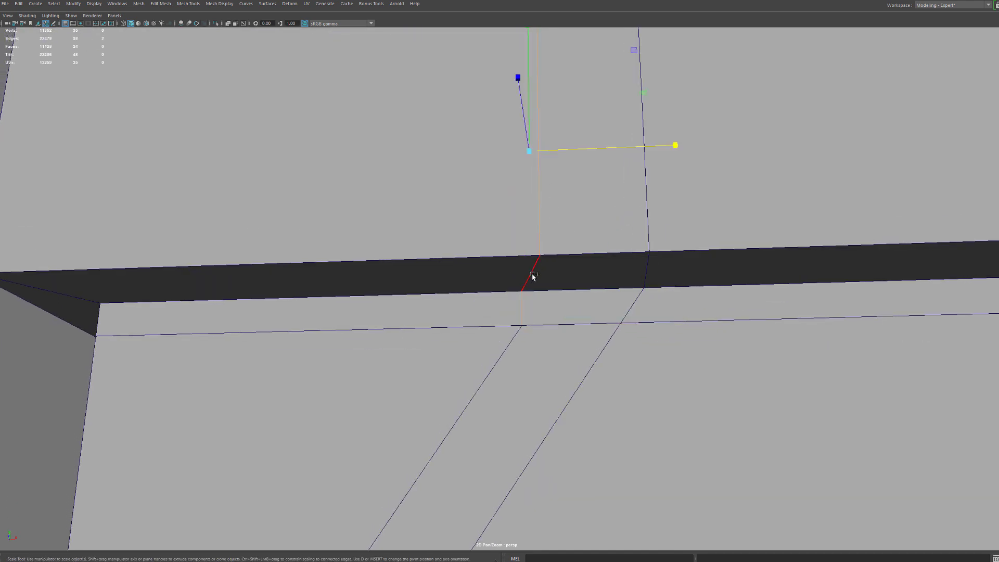
mouse_move(533, 277)
alt+mouse_down()
mouse_move(538, 251)
mouse_move(537, 283)
alt+mouse_up()
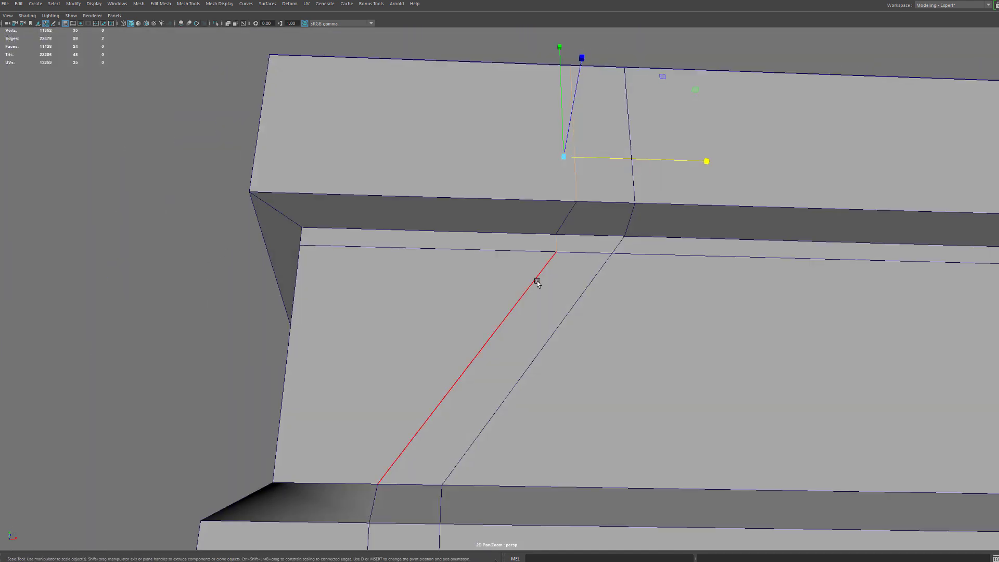
shift+click(560, 220)
scroll(546, 290, up, 4)
scroll(599, 250, down, 3)
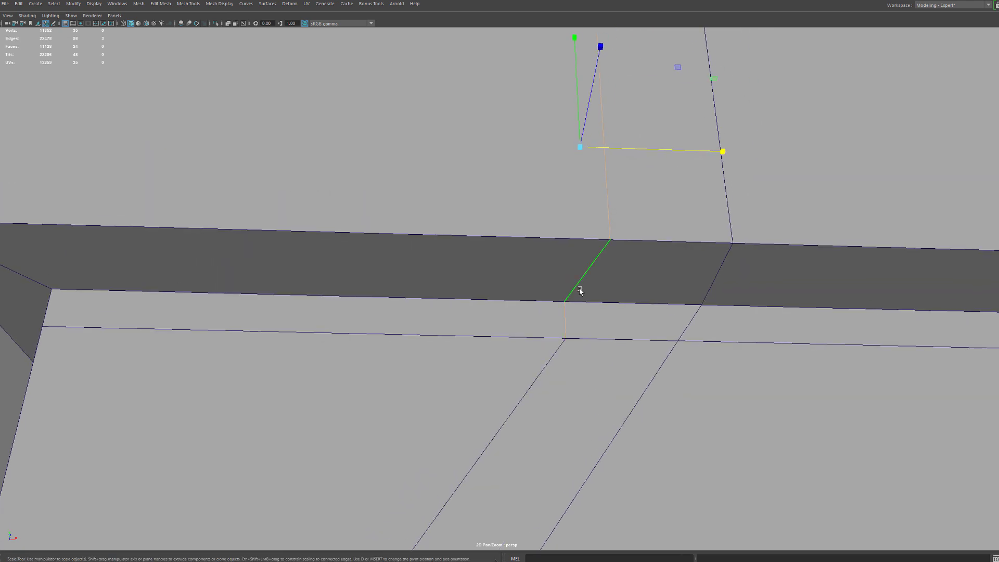
key(d)
drag(577, 150, 563, 329)
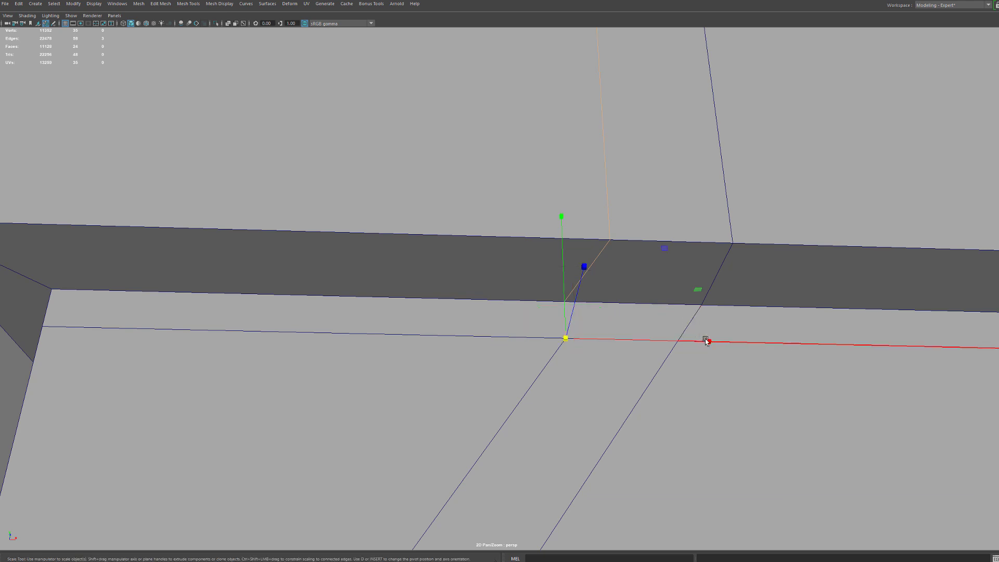
drag(710, 341, 191, 328)
scroll(590, 281, down, 5)
alt+drag(590, 282, 584, 304)
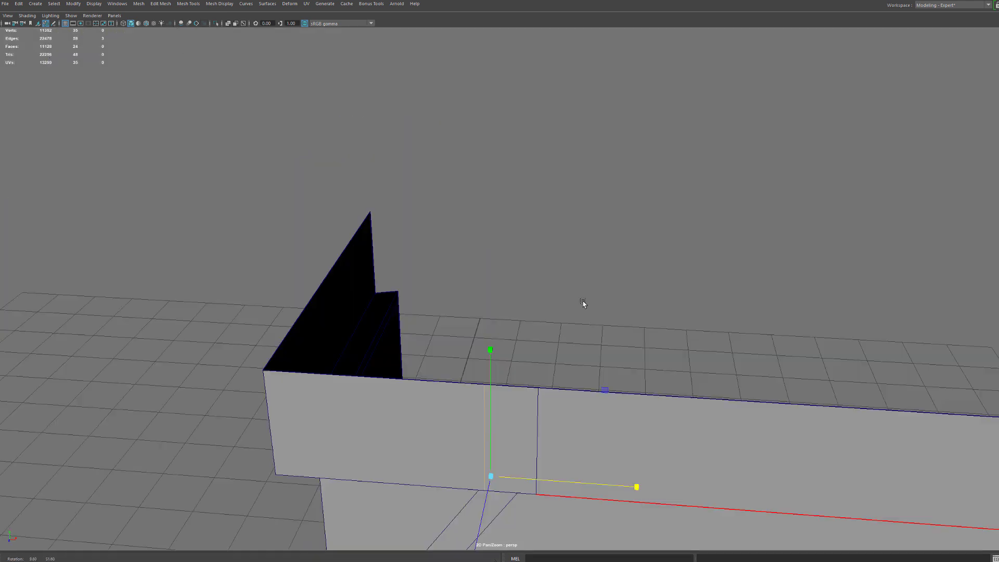
Delete the strip's faces on the overhang's underside and on the sloped ledge
alt+middle_drag(585, 304, 580, 220)
alt+drag(580, 221, 577, 174)
alt+middle_drag(521, 363, 521, 247)
mouse_move(521, 247)
alt+mouse_down()
mouse_move(549, 252)
mouse_move(553, 230)
mouse_move(537, 240)
alt+mouse_up()
alt+middle_drag(537, 241, 539, 269)
alt+drag(539, 269, 543, 268)
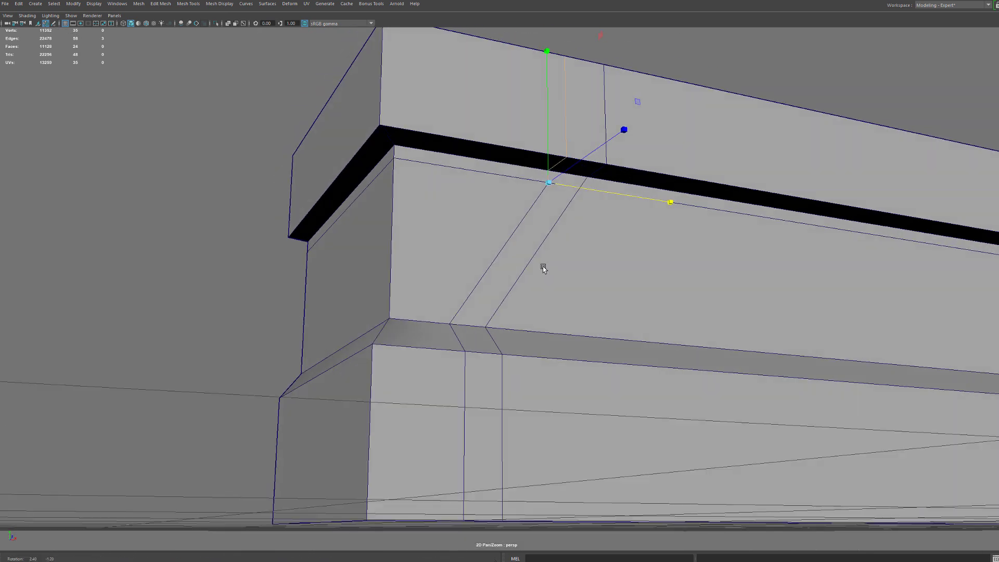
right_drag(587, 159, 587, 177)
click(586, 170)
alt+drag(581, 253, 555, 314)
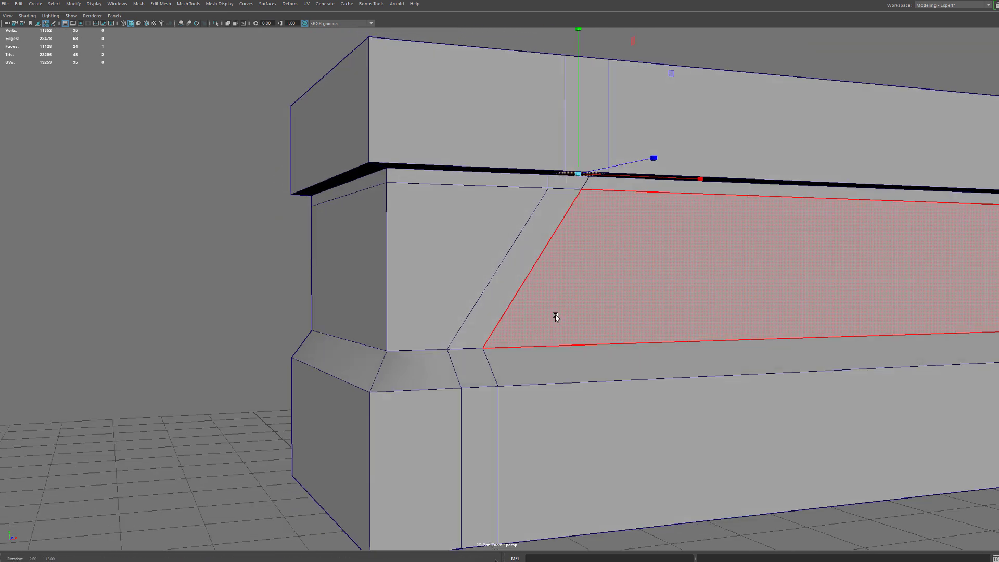
shift+click(471, 368)
alt+drag(616, 324, 617, 322)
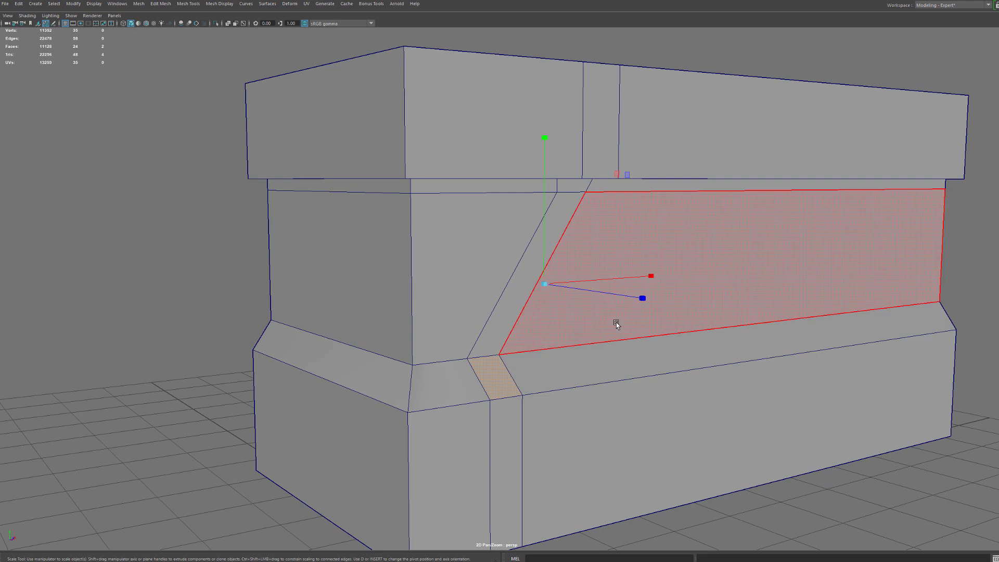
key(Delete)
Extrude the strip's short upper face and long diagonal face together and move them outward along Z from the recessed wall
right_drag(560, 181, 560, 201)
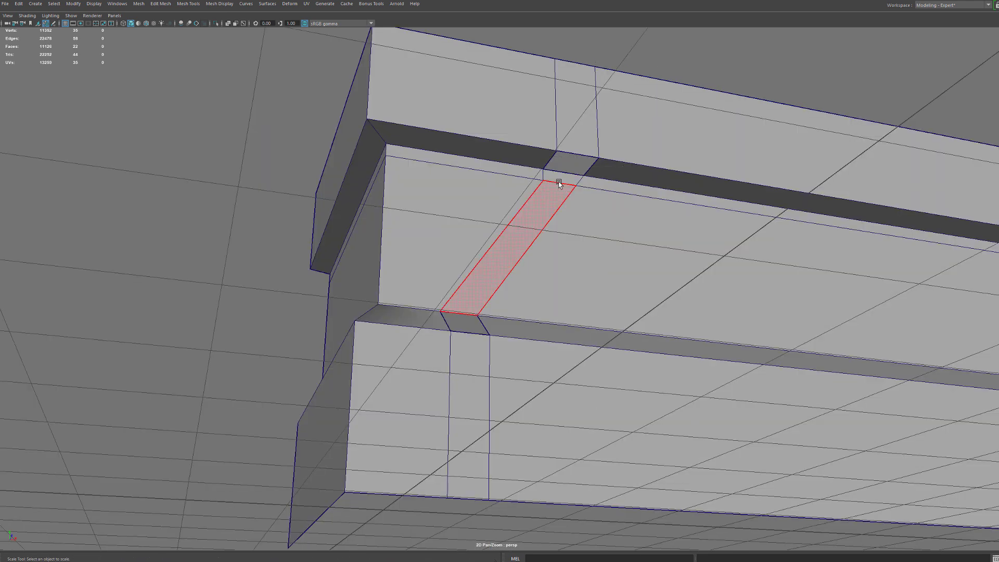
click(558, 177)
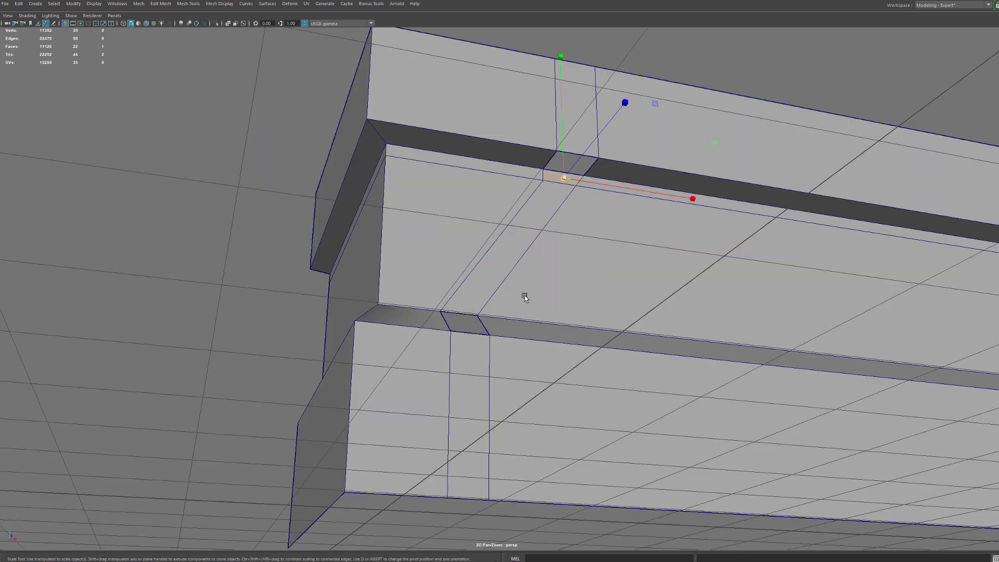
shift+click(479, 290)
key(w)
alt+drag(538, 204, 655, 280)
key(ctrl+e)
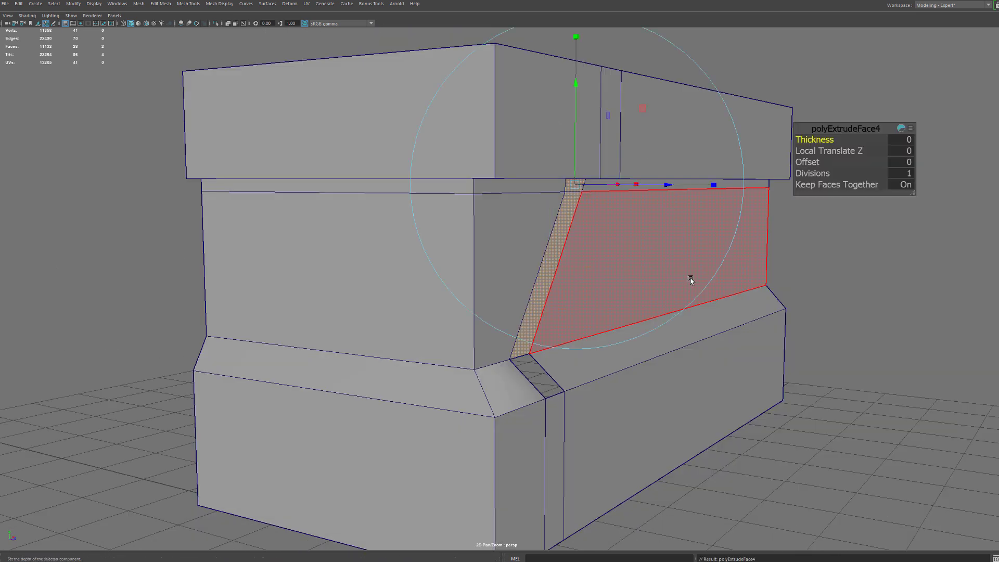
key(w)
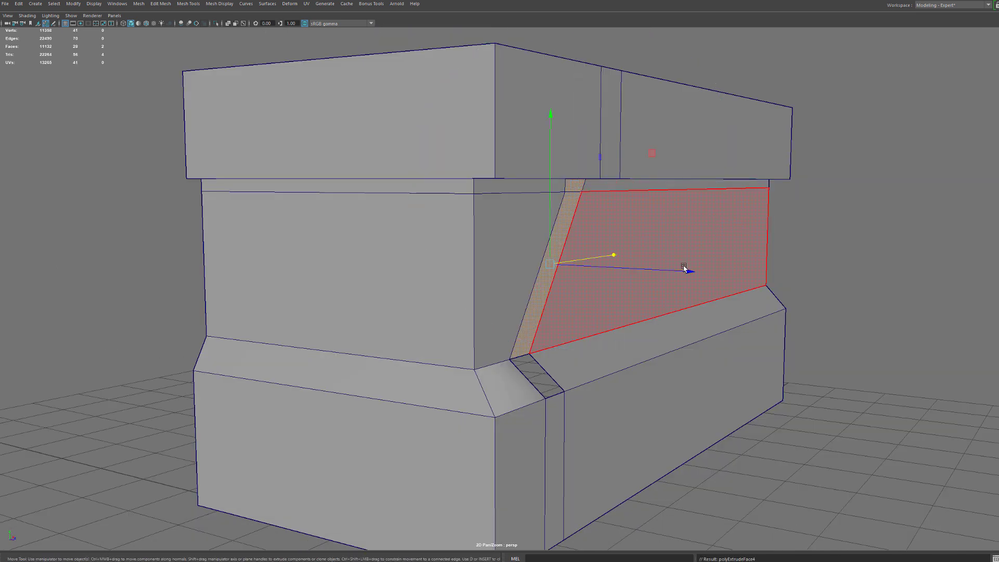
drag(689, 272, 734, 281)
Snap the strut's selected outer faces along Z, using their top corner as pivot, flush with the upper section's front wall
scroll(707, 239, up, 5)
alt+middle_drag(703, 191, 564, 267)
alt+drag(565, 268, 627, 268)
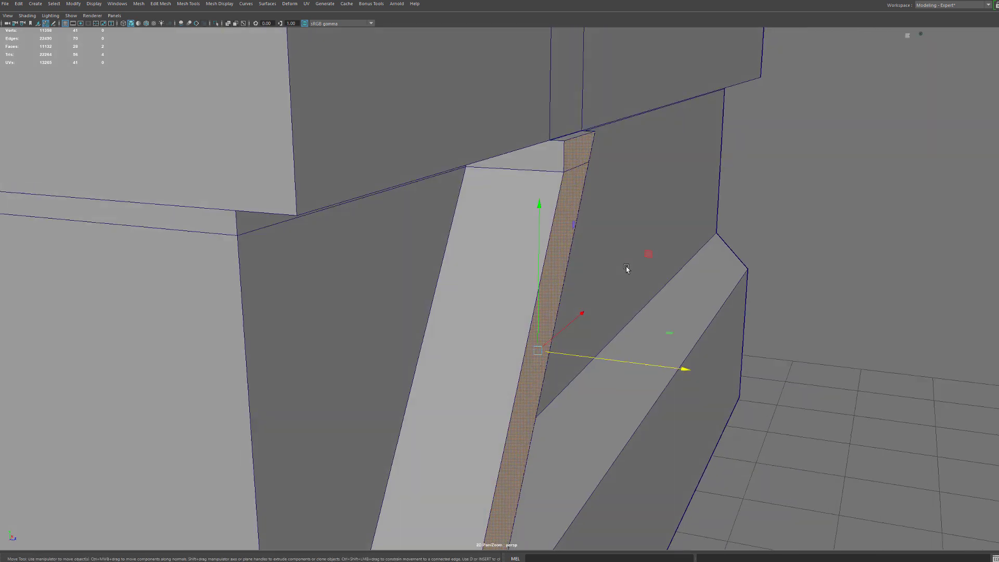
alt+drag(568, 290, 588, 284)
alt+drag(701, 215, 797, 368)
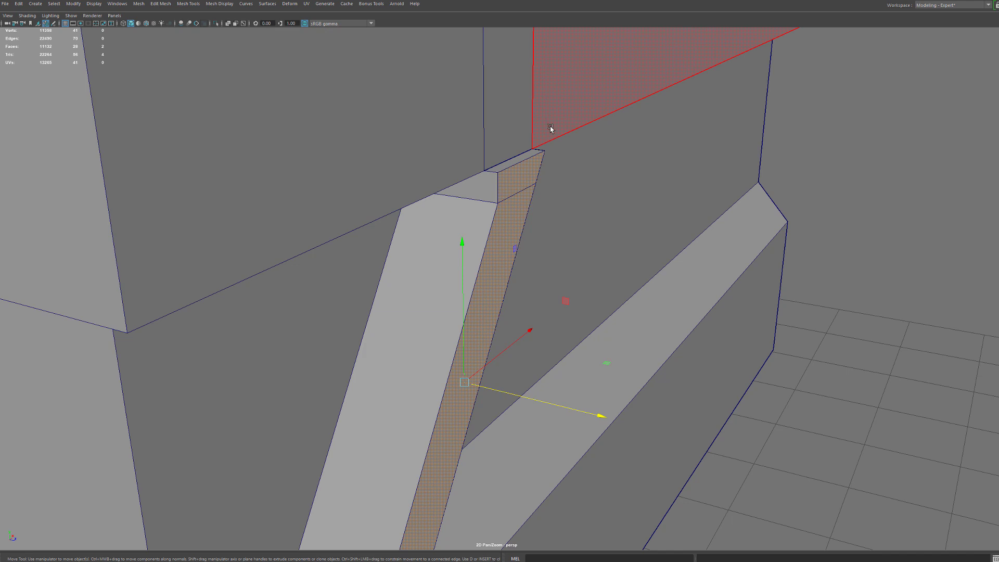
scroll(511, 210, up, 2)
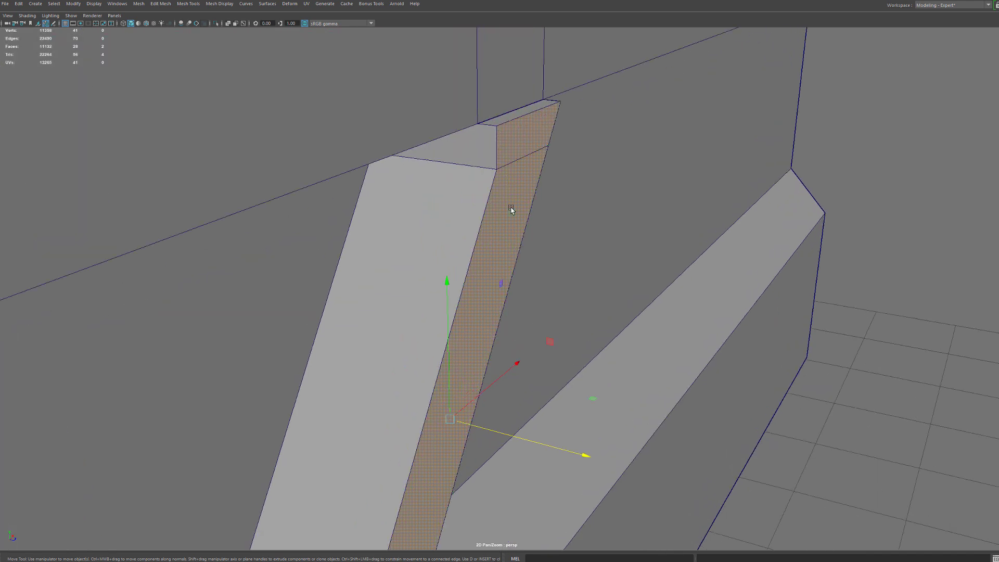
key(d)
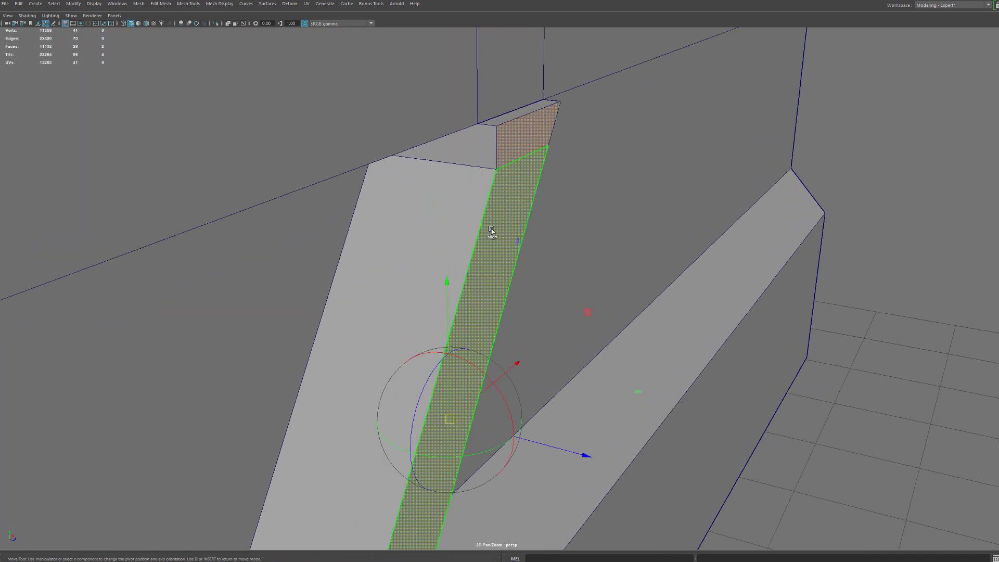
drag(452, 419, 490, 135)
key(d)
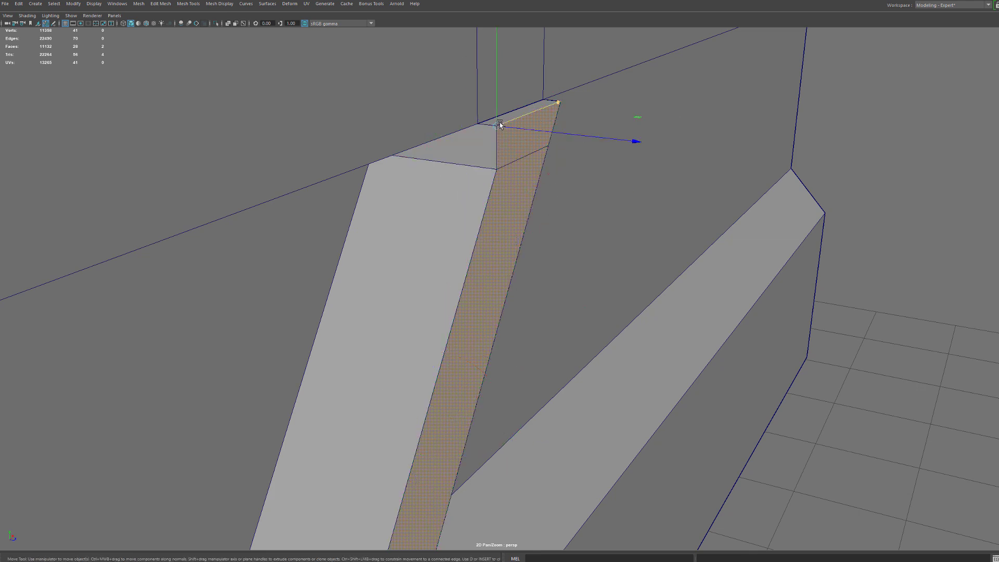
drag(501, 128, 489, 127)
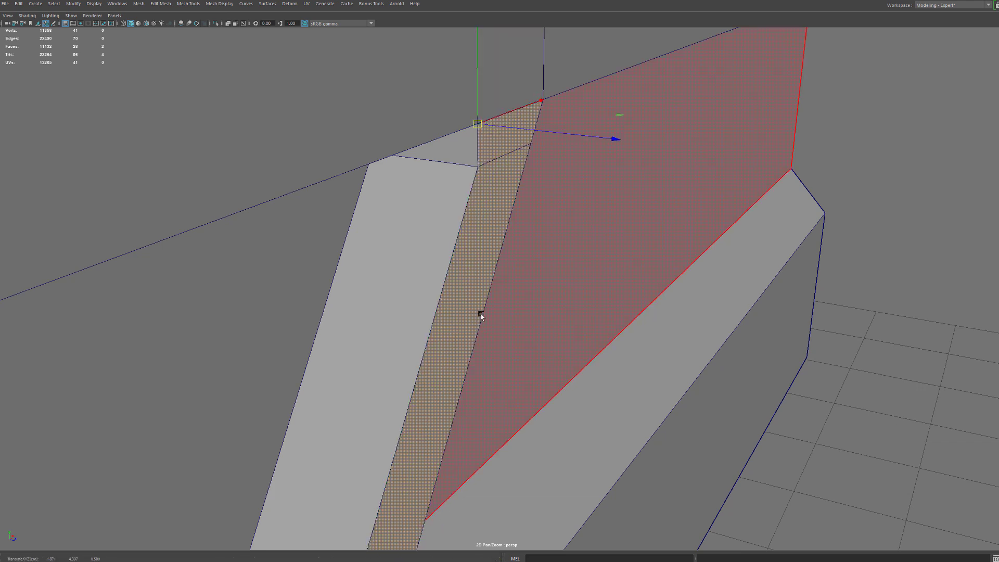
Delete the face closing the lower end of the diagonal strut
alt+middle_drag(481, 307, 502, 166)
alt+middle_drag(487, 359, 492, 198)
alt+drag(491, 199, 471, 314)
right_drag(467, 289, 468, 302)
click(469, 297)
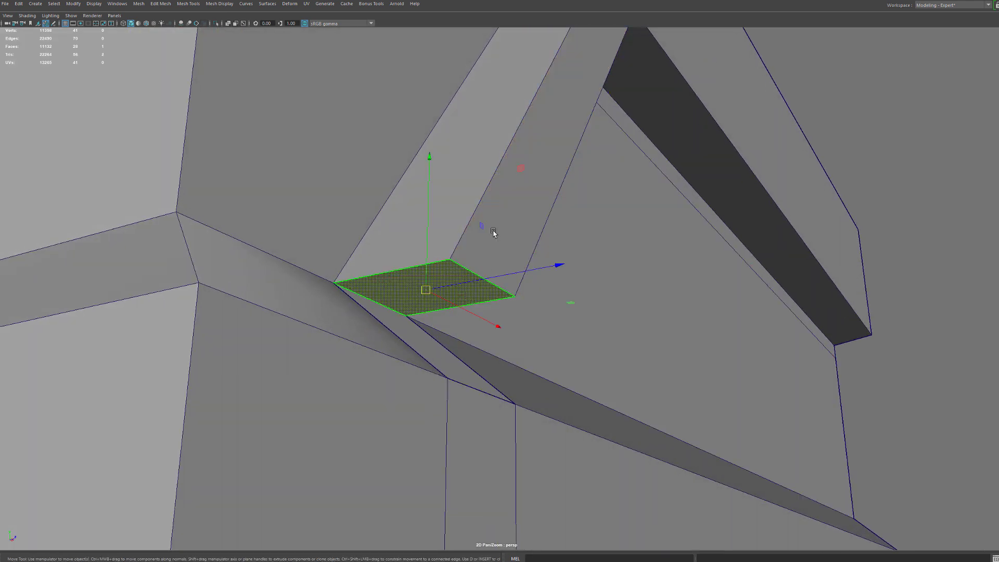
alt+drag(493, 232, 493, 149)
alt+middle_drag(493, 150, 494, 339)
alt+drag(494, 336, 497, 326)
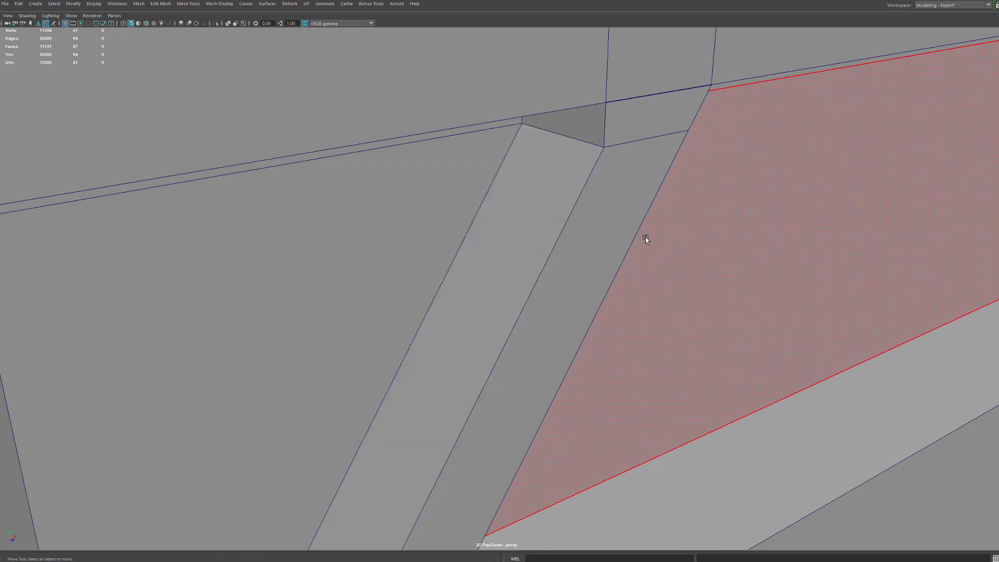
Delete the face closing the strut's upper end beneath the upper section
key(4)
mouse_move(644, 237)
alt+mouse_down()
mouse_move(729, 148)
mouse_move(636, 147)
mouse_move(656, 229)
mouse_move(685, 225)
alt+mouse_up()
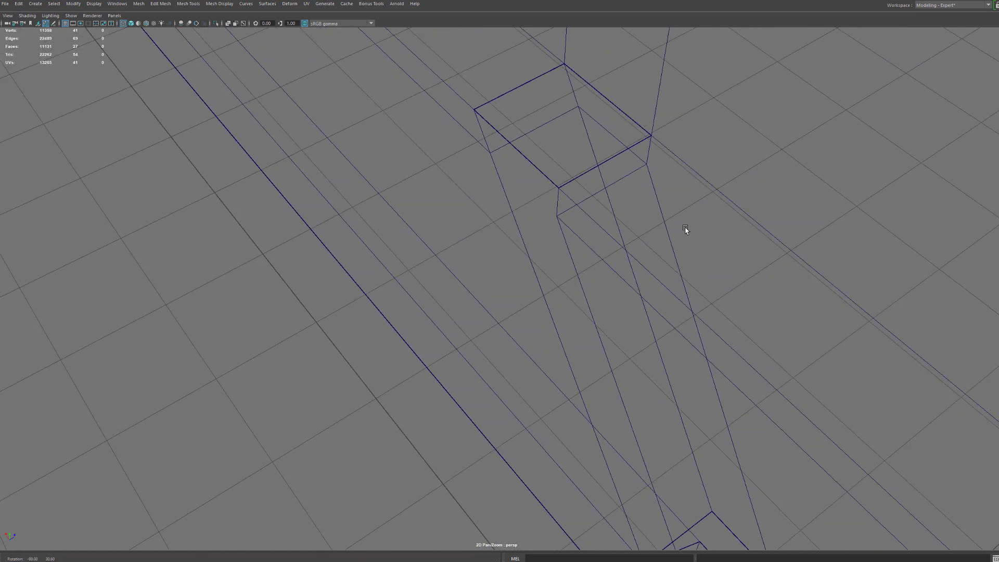
key(5)
click(571, 134)
alt+drag(571, 134, 612, 181)
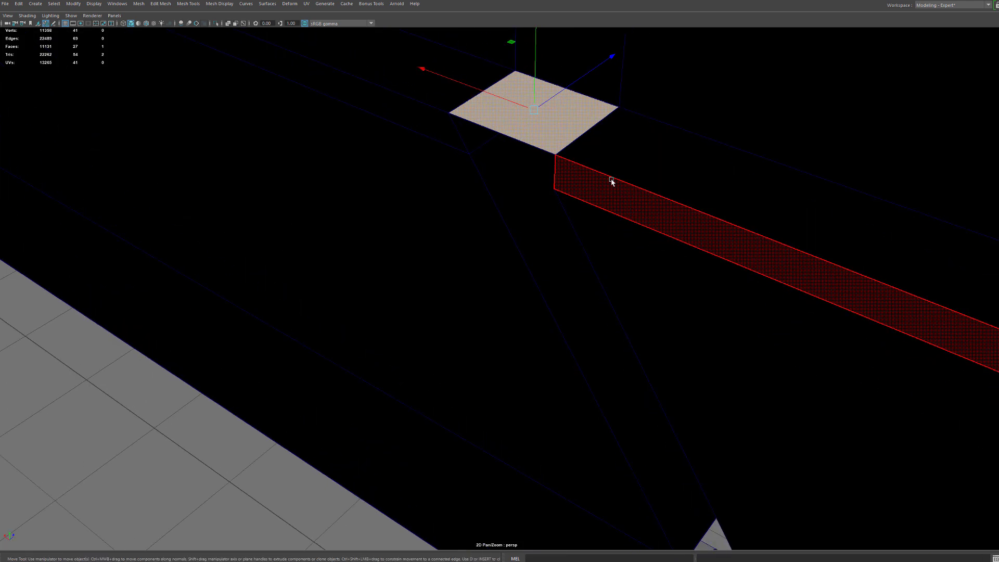
key(Delete)
mouse_move(611, 181)
alt+mouse_down()
mouse_move(609, 197)
mouse_move(556, 156)
mouse_move(636, 362)
mouse_move(614, 333)
mouse_move(486, 335)
mouse_move(611, 194)
mouse_move(573, 189)
mouse_move(500, 314)
mouse_move(542, 294)
alt+mouse_up()
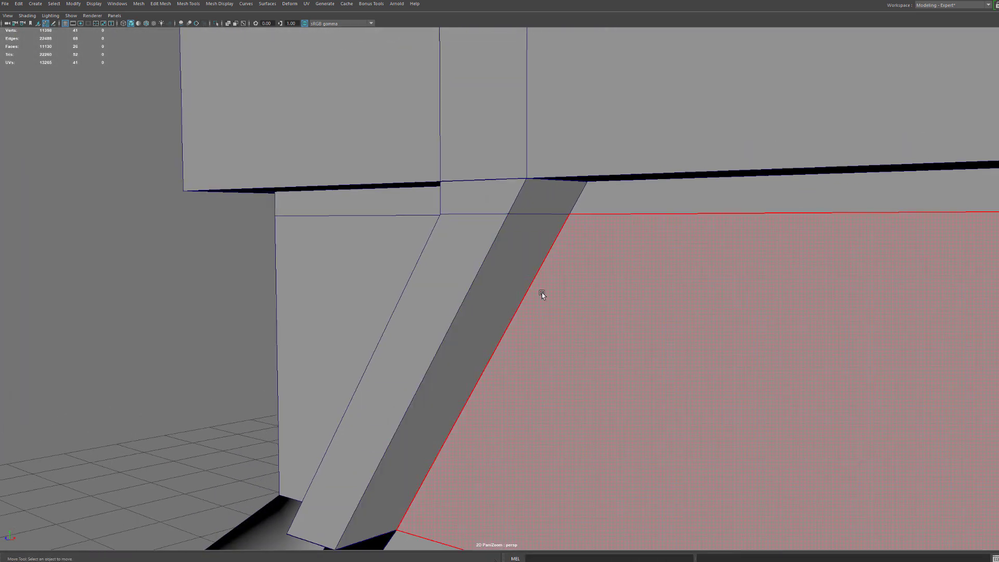
Snap the strut's lower outer edge, with its pivot on the edge's end vertex, onto the matching top corner of the lower section
alt+right_drag(513, 307, 625, 247)
alt+drag(625, 246, 597, 287)
right_drag(484, 283, 484, 262)
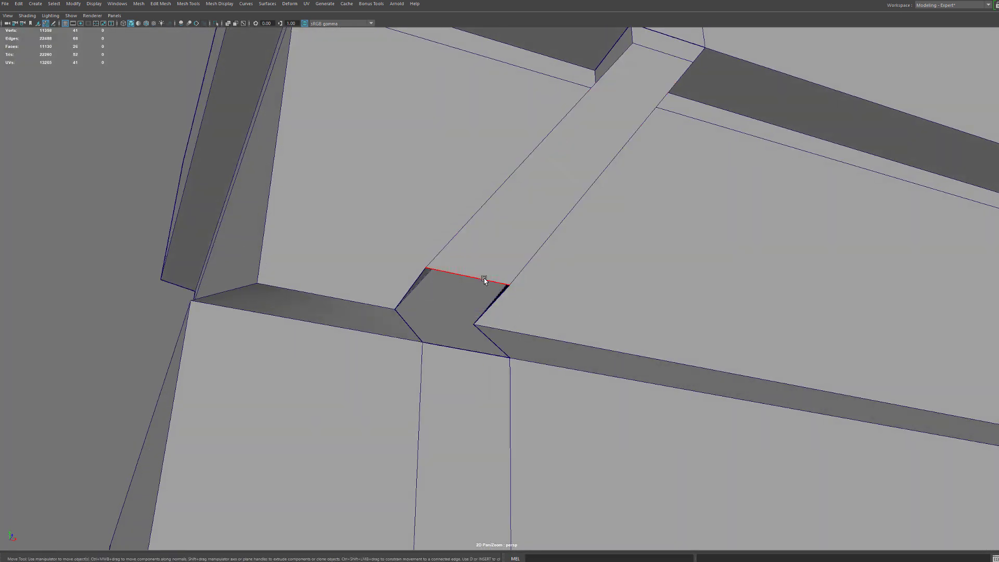
click(485, 279)
alt+drag(486, 283, 497, 348)
alt+middle_drag(498, 347, 484, 263)
alt+drag(484, 263, 511, 269)
key(d)
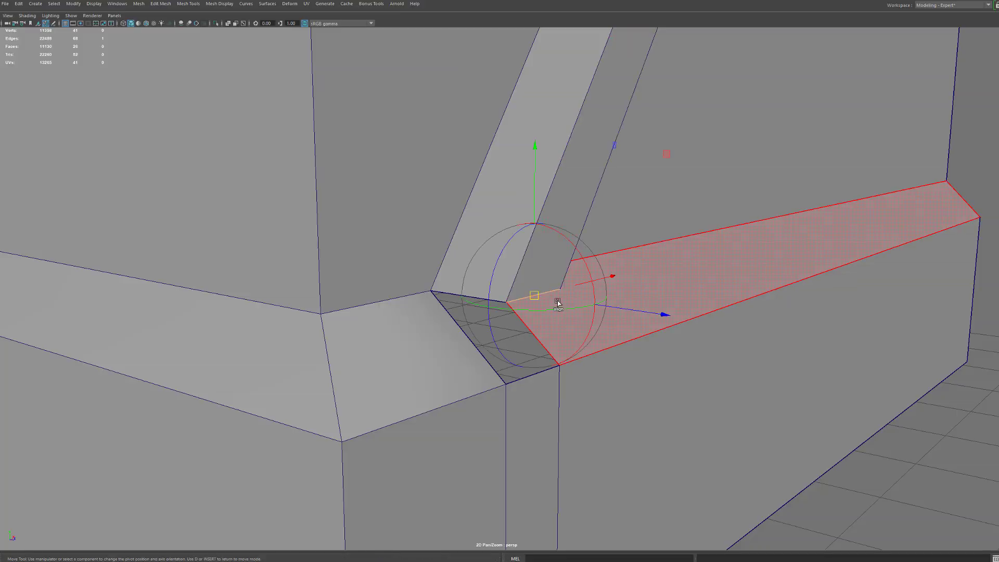
click(504, 301)
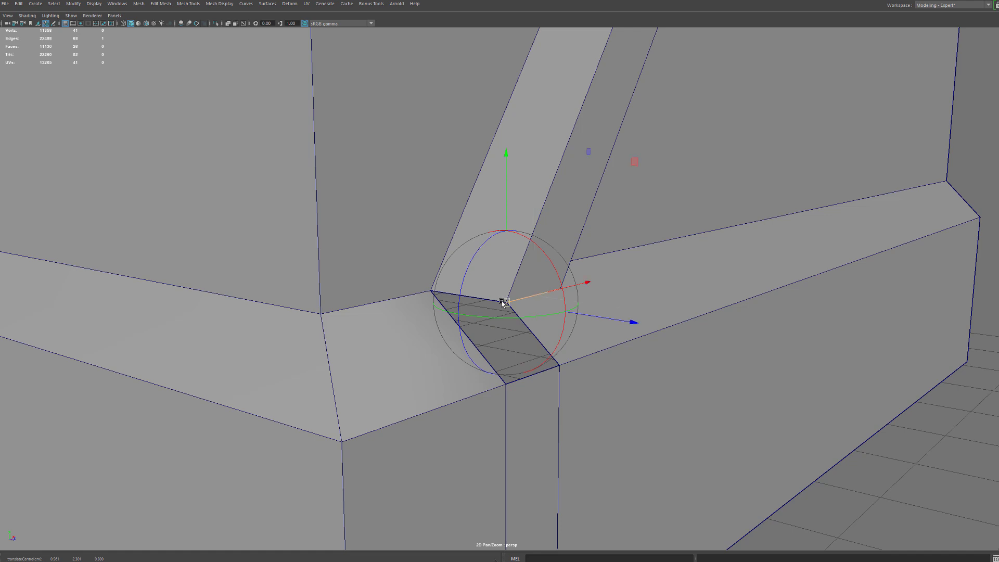
key(d)
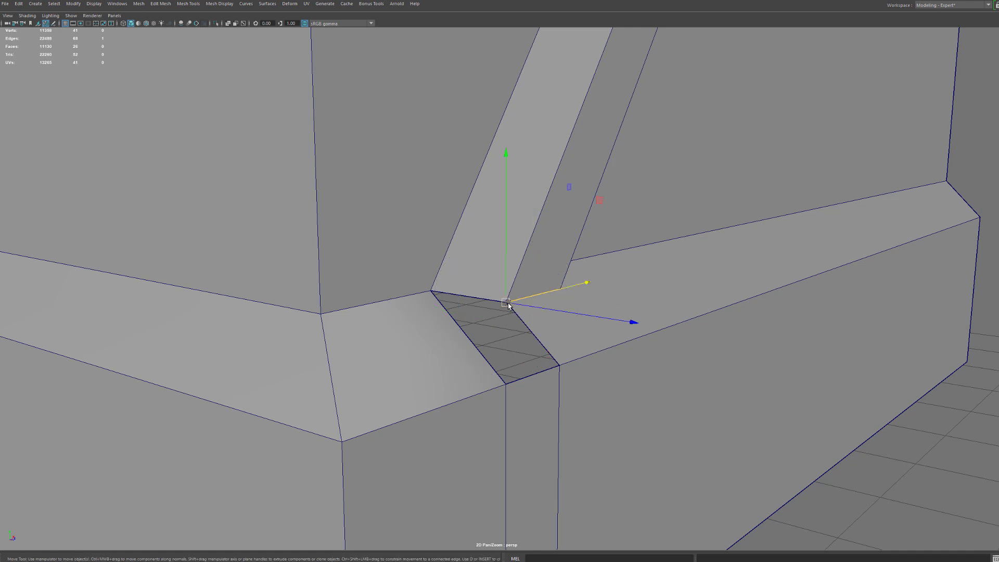
drag(507, 302, 506, 362)
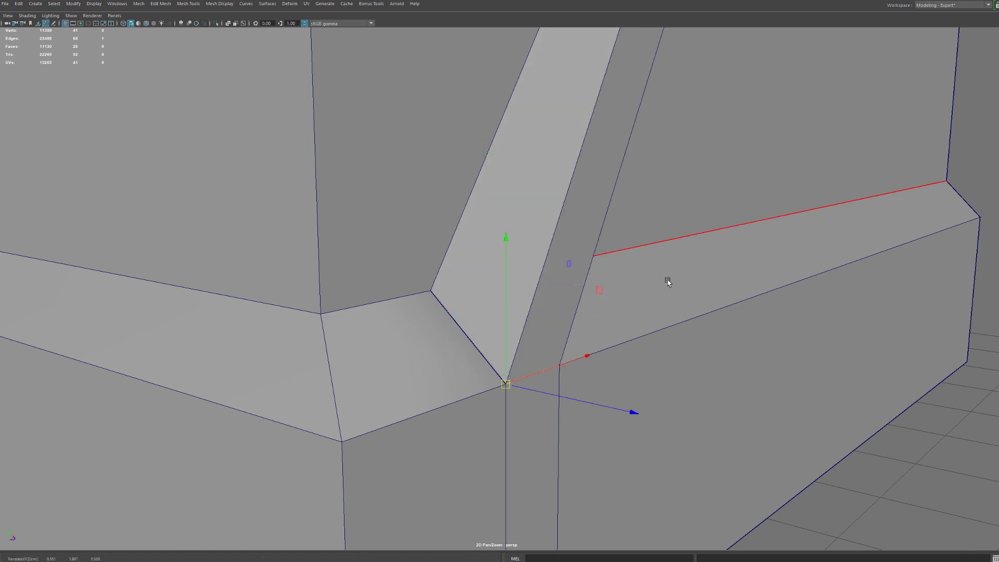
Select all vertices of the structure and merge the overlapping ones
scroll(668, 281, down, 5)
alt+drag(604, 272, 508, 241)
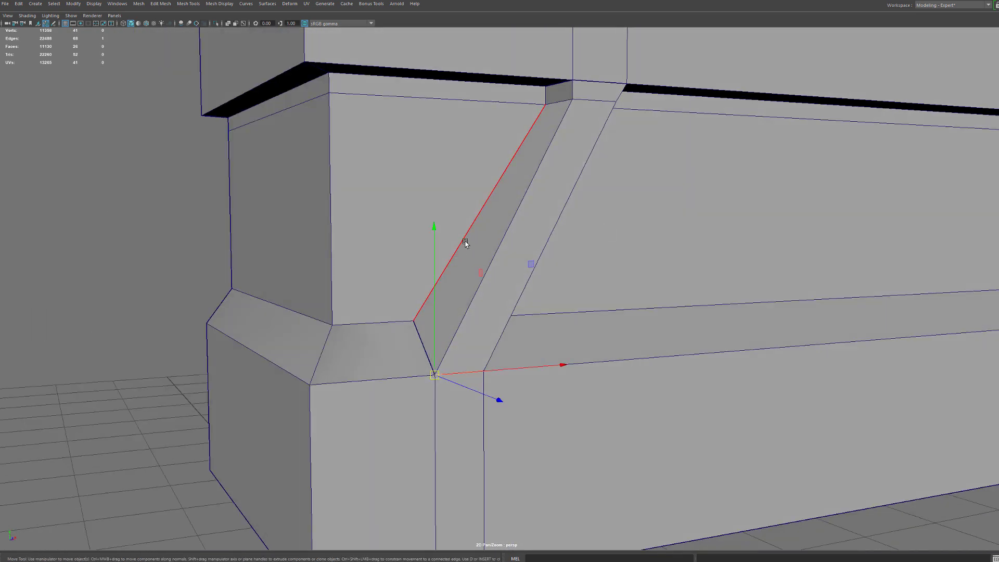
scroll(545, 269, down, 5)
mouse_move(544, 270)
alt+mouse_down()
mouse_move(506, 273)
mouse_move(536, 271)
alt+mouse_up()
scroll(507, 273, down, 3)
right_click(531, 248)
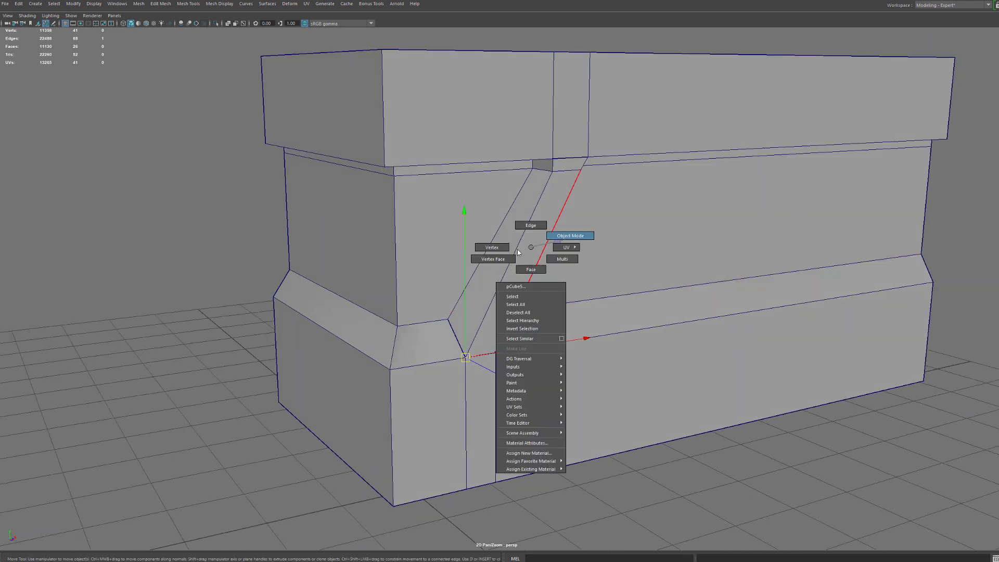
click(492, 248)
scroll(624, 365, down, 5)
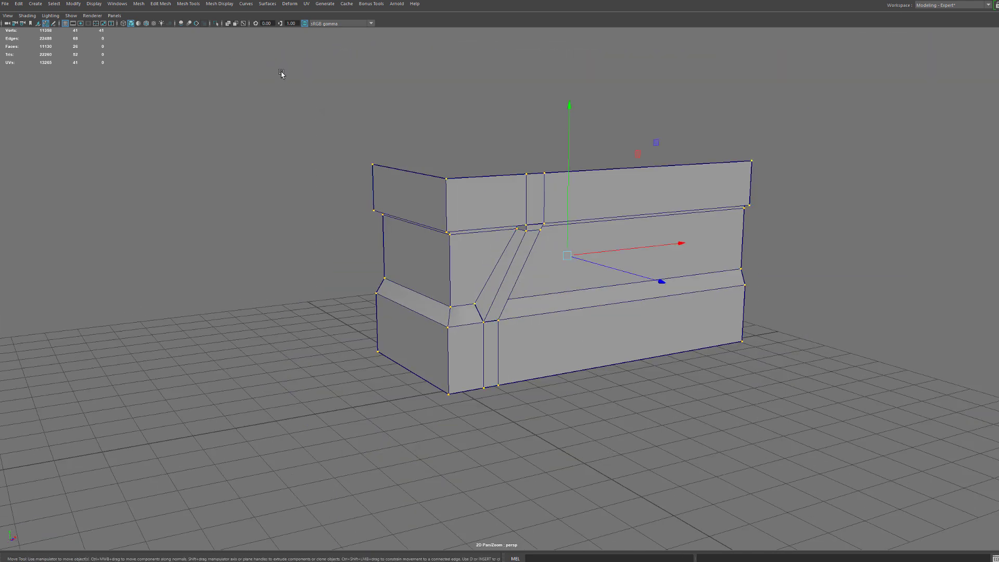
key(g)
scroll(458, 315, up, 4)
In the front view, move the strut's two inner lower vertices along X to line up its inner and outer diagonal edges
right_click(458, 315)
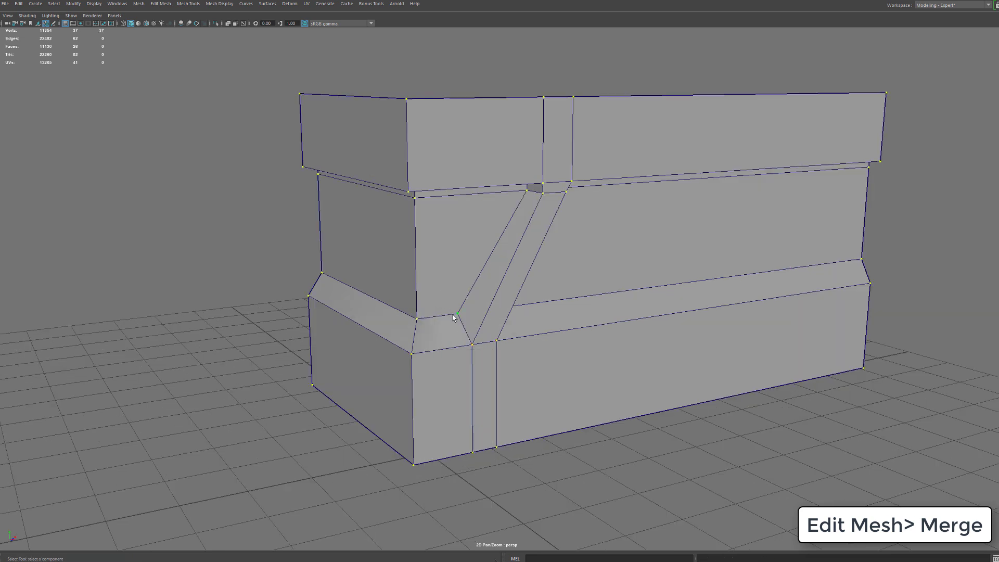
key(space)
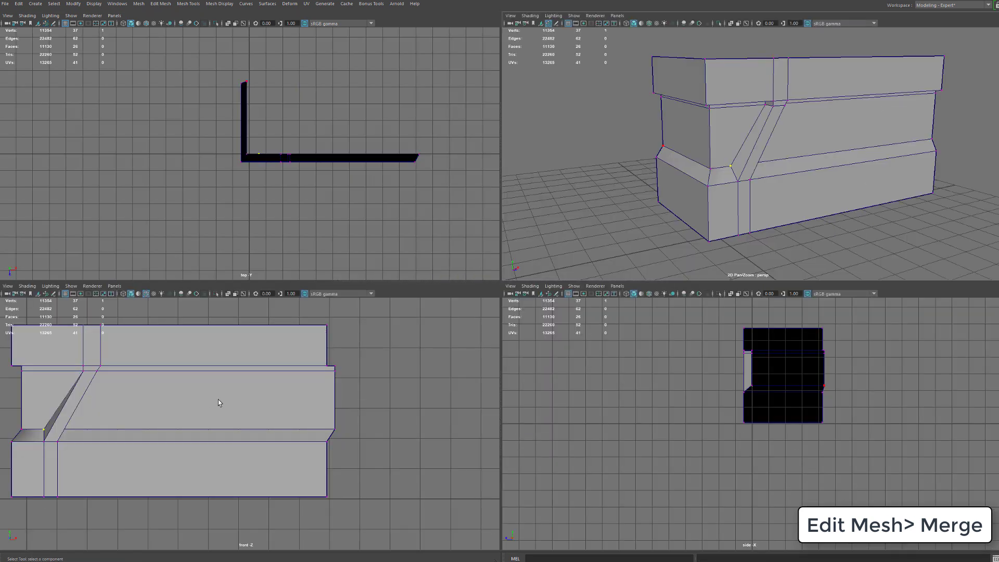
key(space)
scroll(231, 361, up, 5)
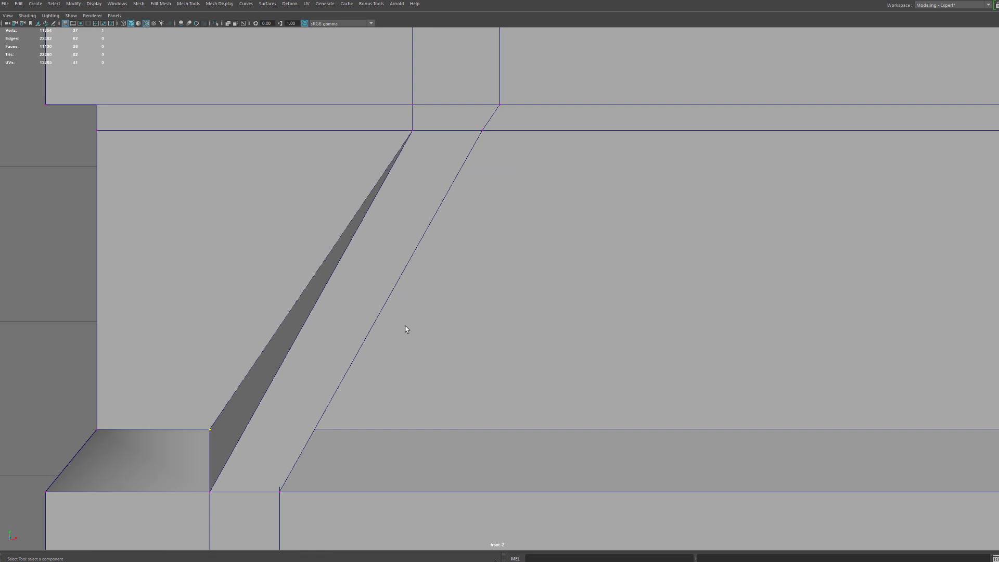
alt+middle_drag(407, 330, 525, 310)
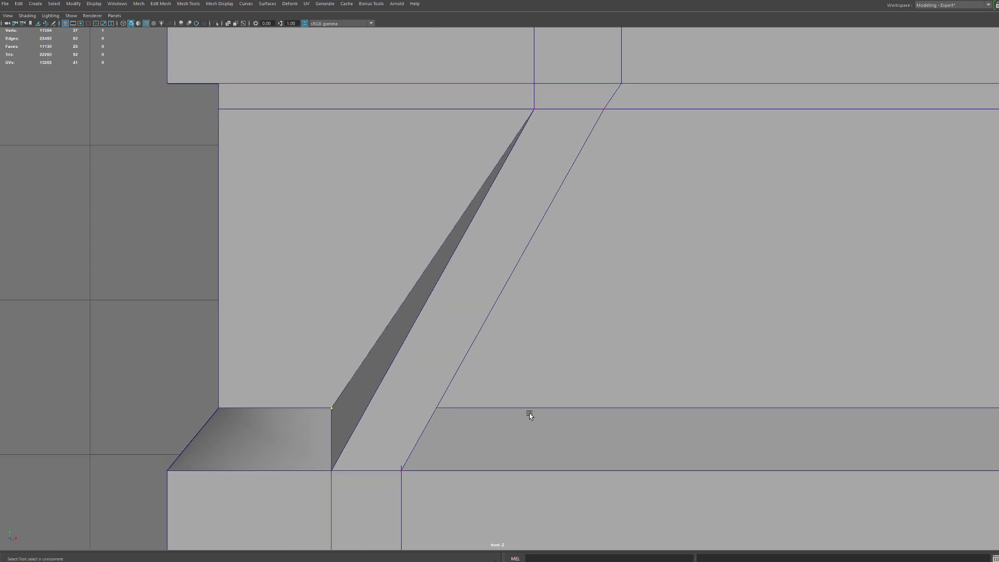
key(w)
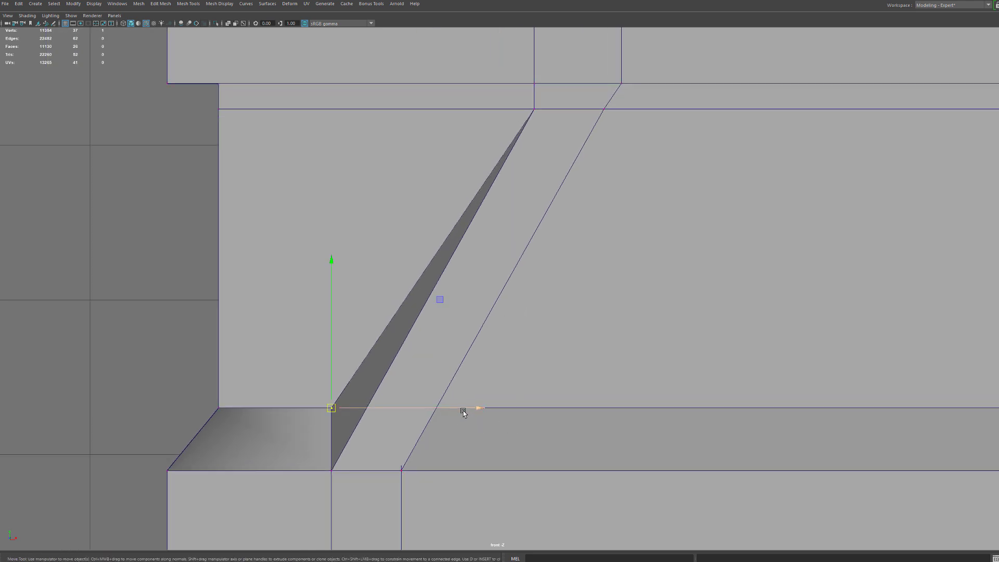
key(4)
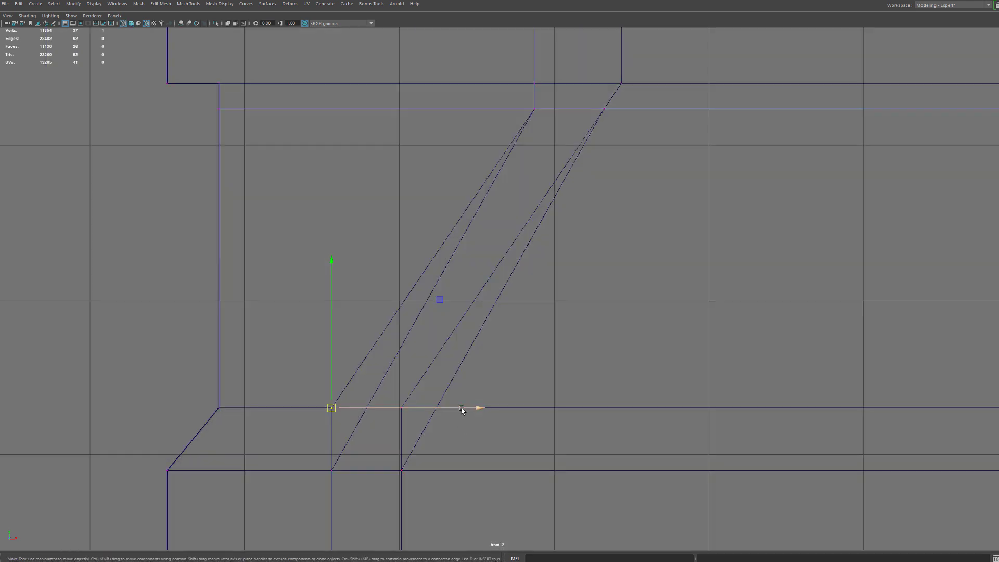
drag(462, 410, 498, 418)
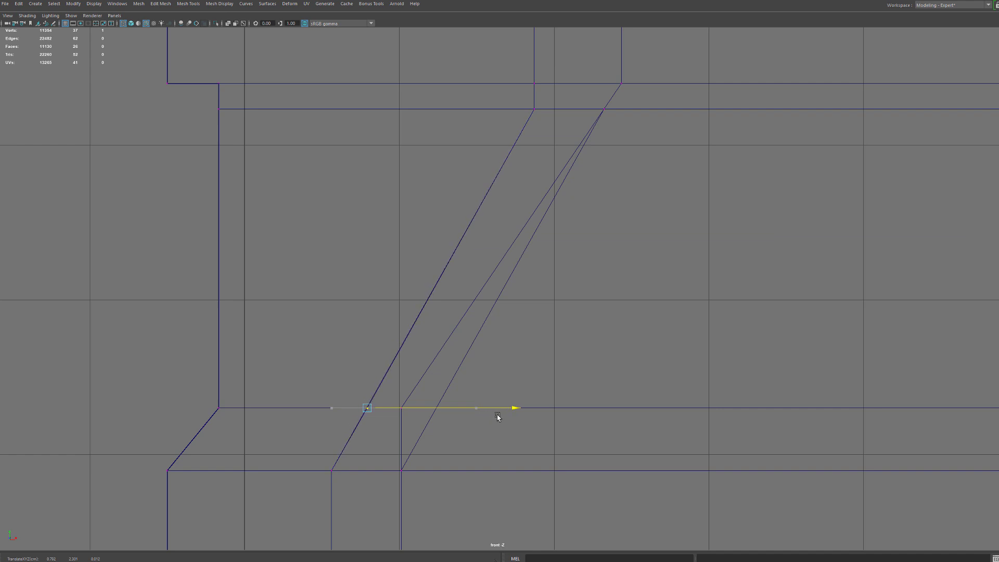
key(ctrl+z)
scroll(445, 429, up, 2)
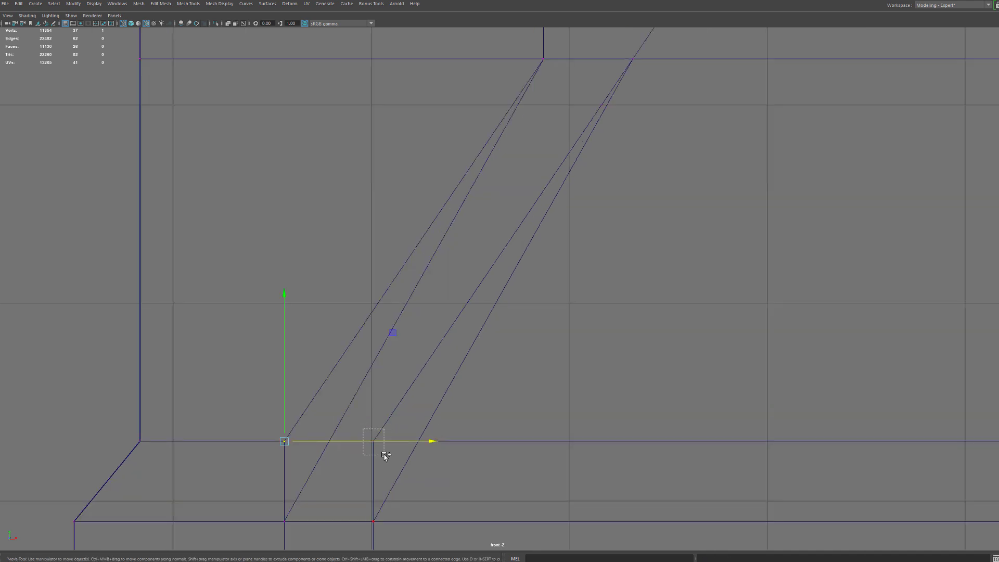
shift+drag(385, 456, 471, 443)
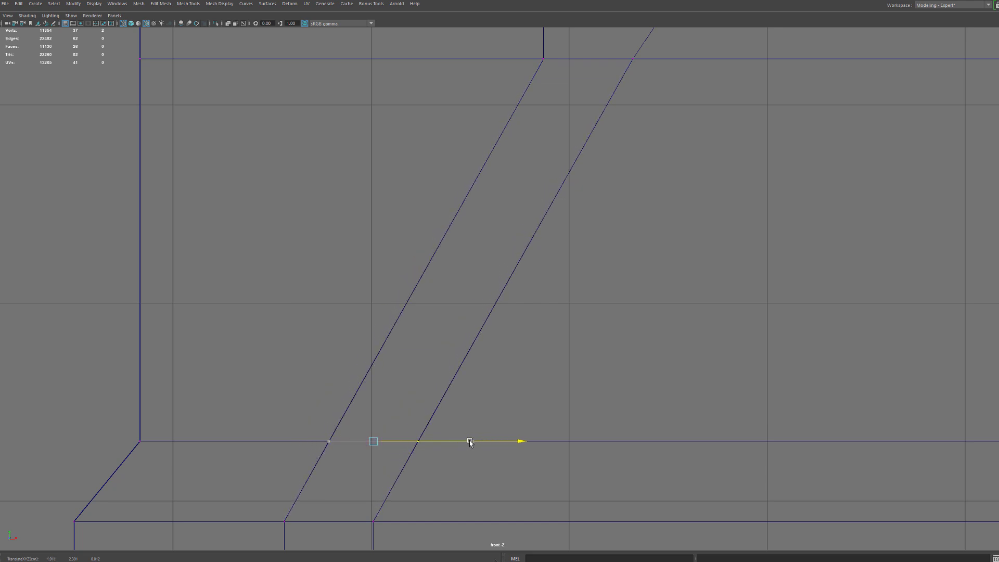
Try offsetting the strut's two inner lower vertices in X and inserting an edge loop across it, and undo both changes
scroll(479, 402, up, 1)
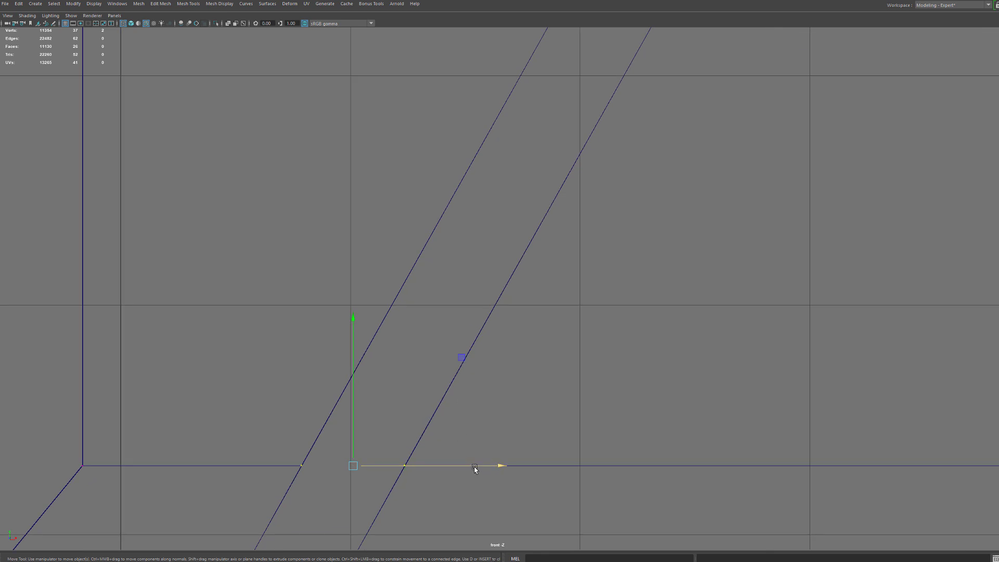
drag(475, 467, 461, 468)
alt+middle_drag(406, 415, 517, 334)
scroll(517, 334, up, 2)
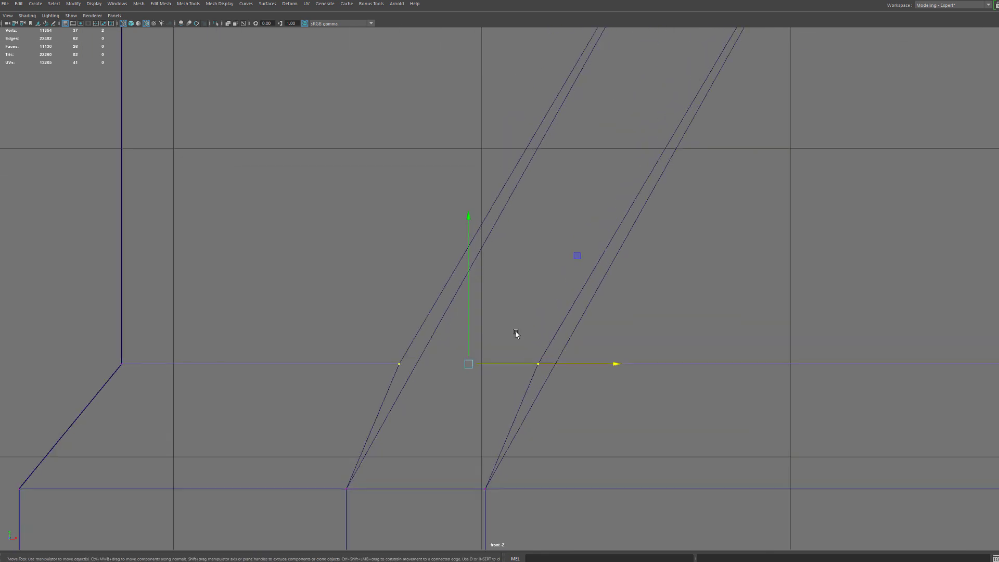
key(ctrl+shift+x)
ctrl+click(418, 366)
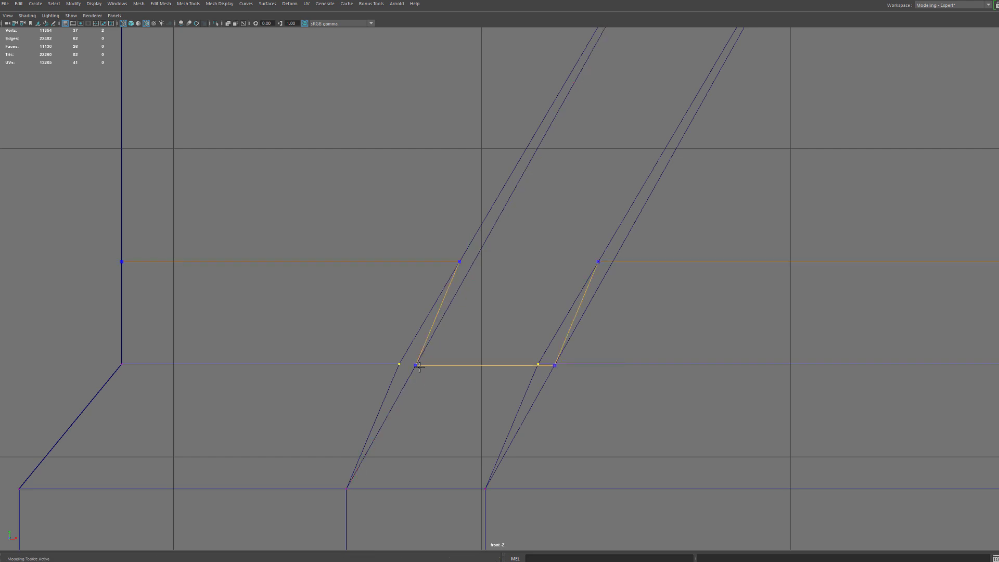
click(416, 366)
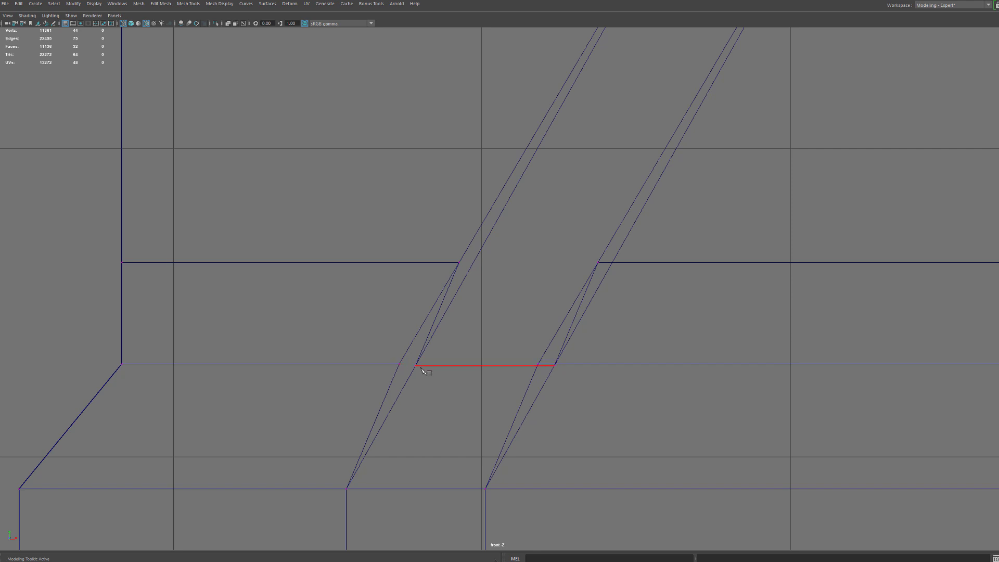
key(ctrl+z)
key(ctrl+z)
key(ctrl+z)
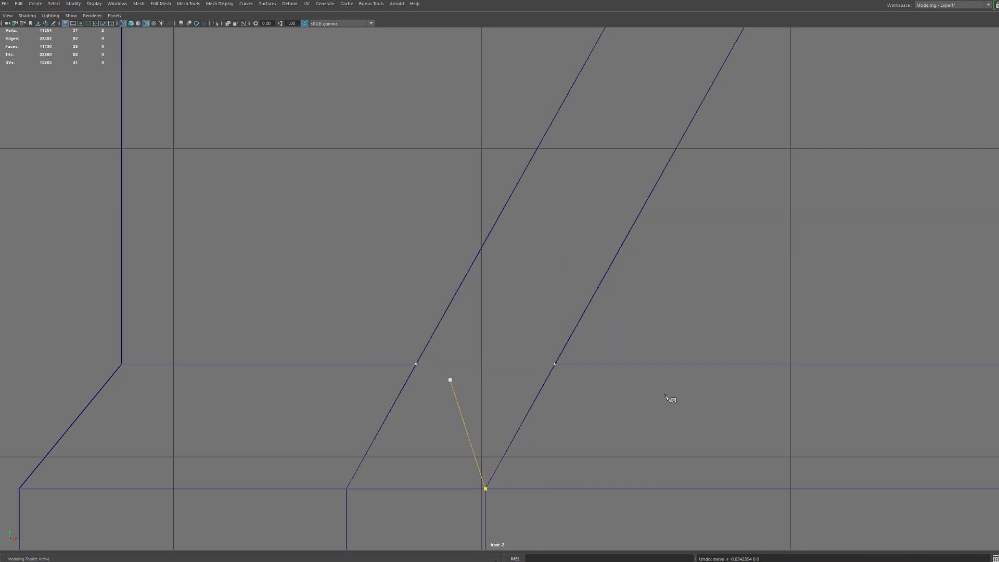
Nudge the strut's two inner lower vertices slightly along X in the front view to line up both diagonal edges
key(w)
drag(608, 364, 612, 368)
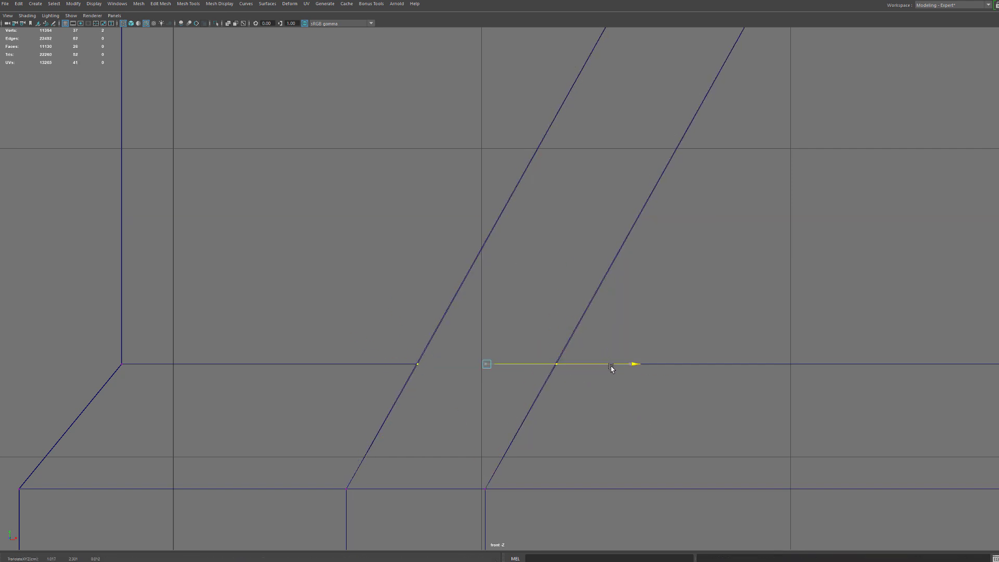
scroll(547, 385, up, 5)
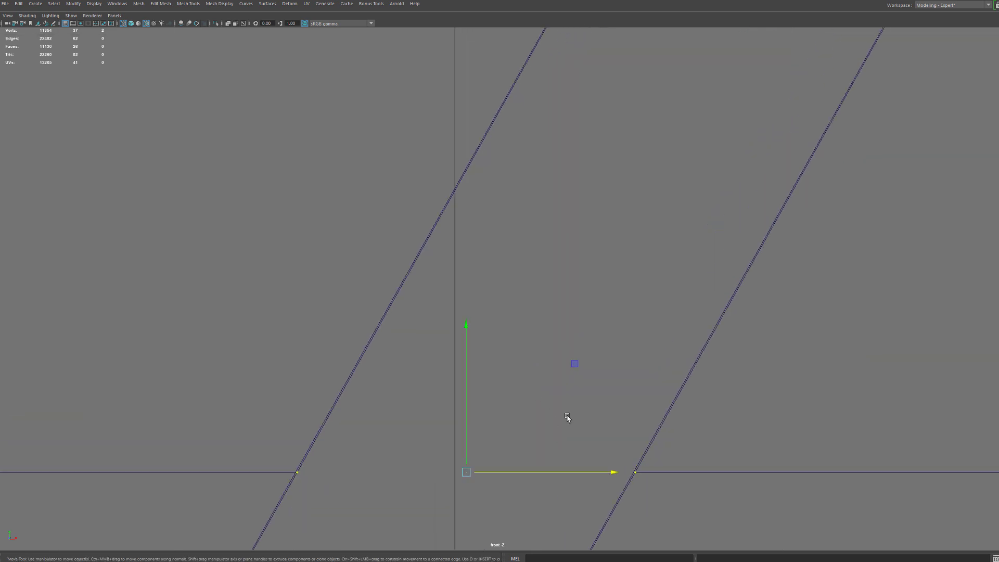
drag(656, 334, 651, 334)
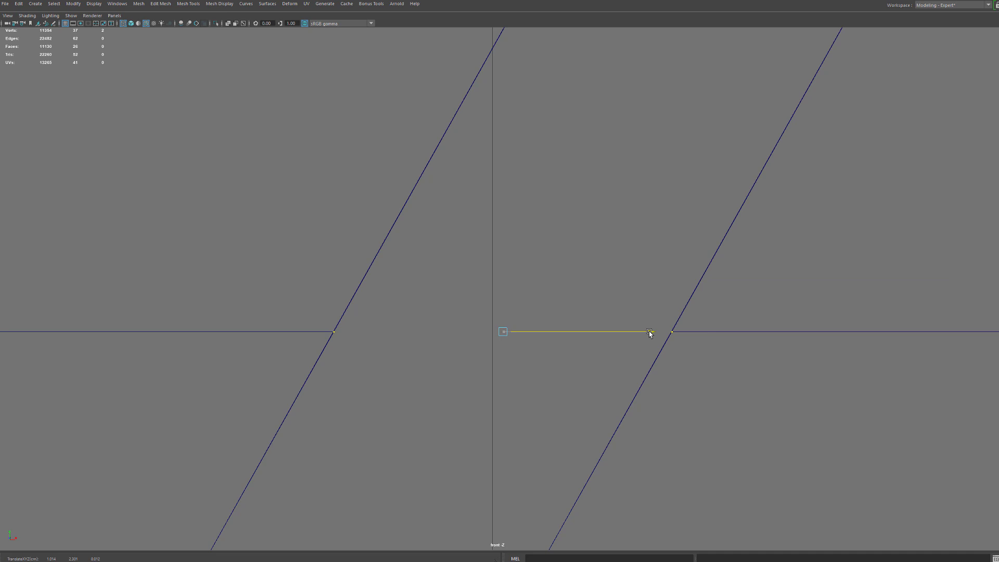
scroll(657, 284, down, 5)
Display the structure in the perspective view with its wireframe over the shading
key(space)
key(space)
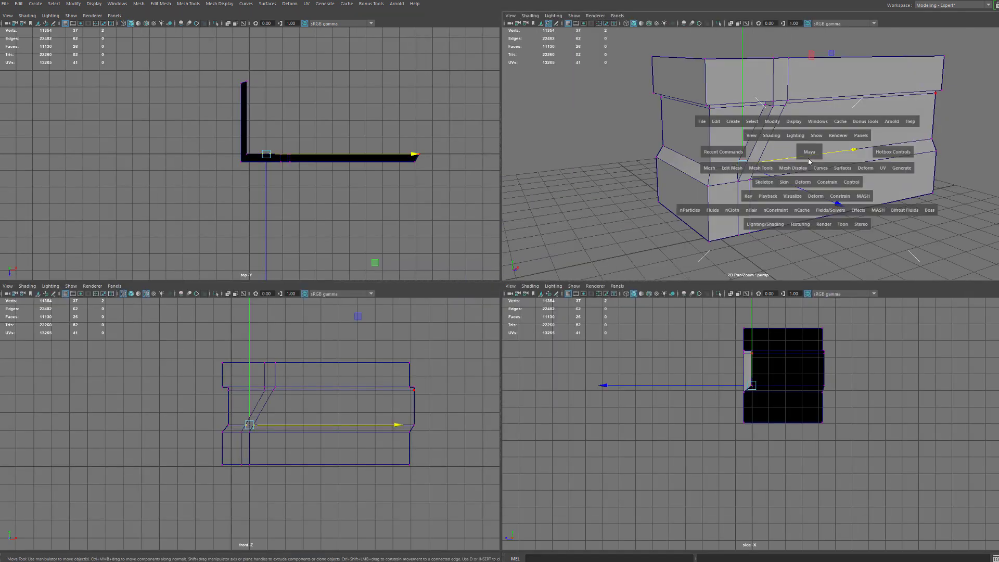
alt+drag(640, 206, 554, 208)
click(23, 74)
click(27, 15)
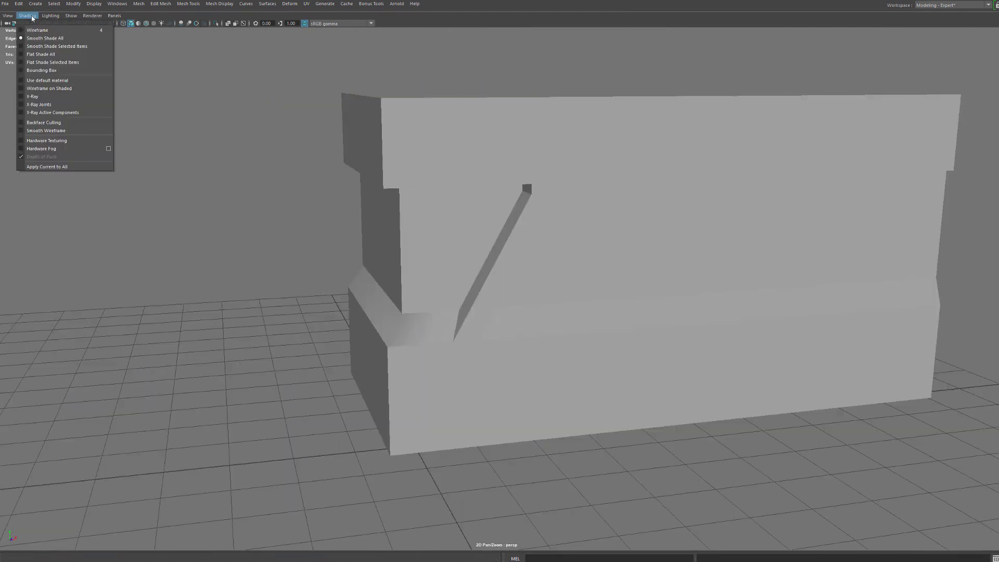
click(40, 89)
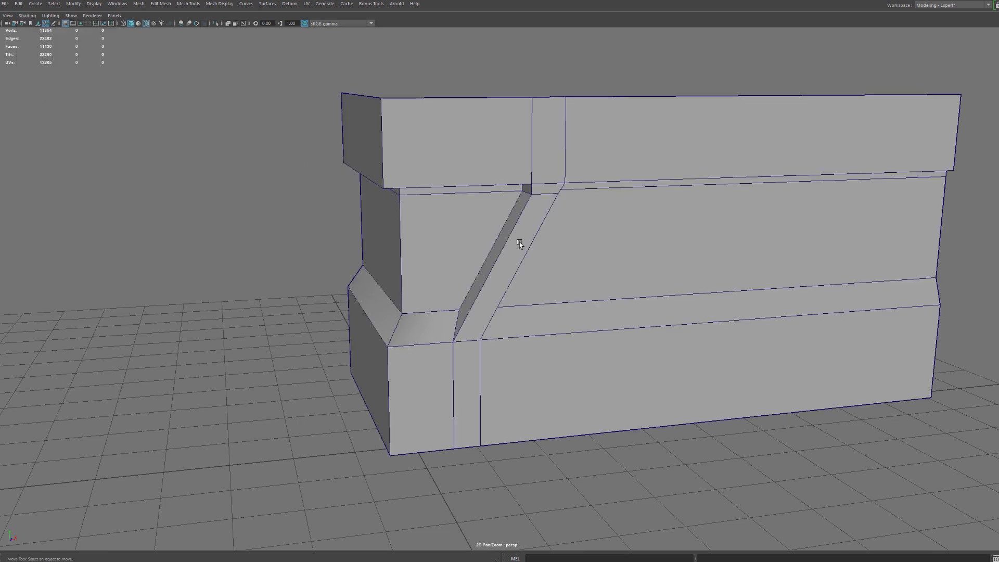
Examine the junction of the strut's outer diagonal edge with the upper section in the front and perspective views
scroll(519, 242, up, 3)
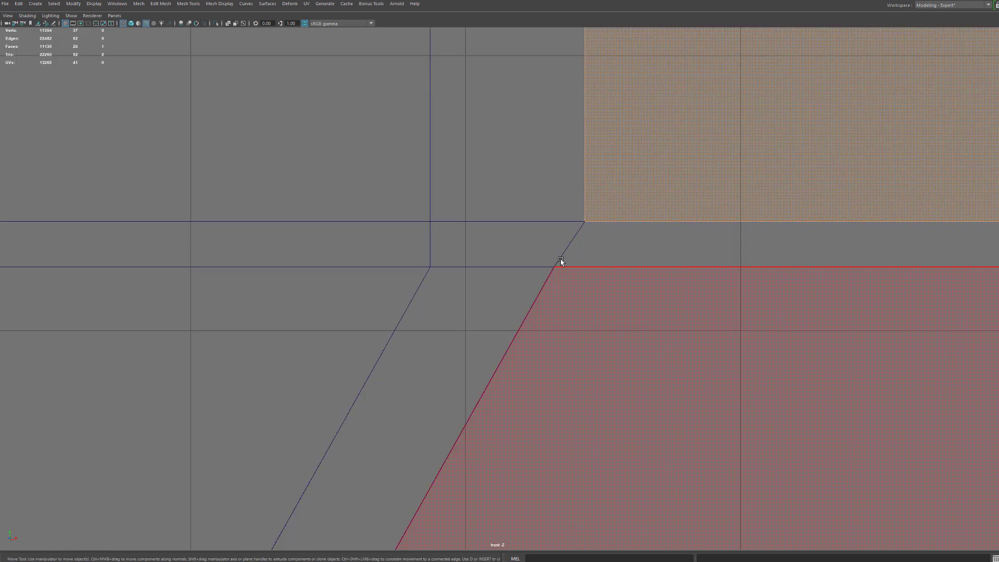
alt+middle_drag(538, 280, 543, 261)
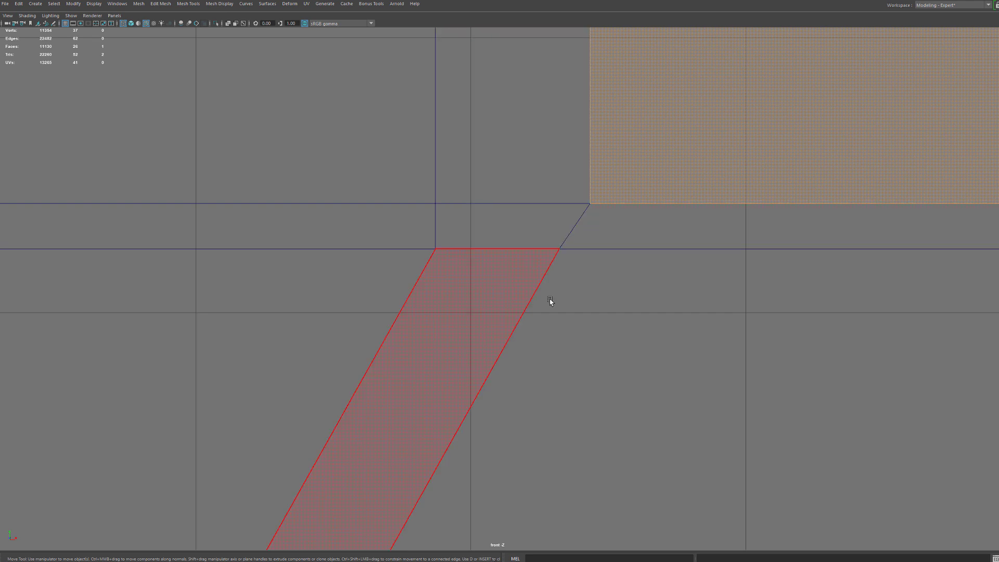
scroll(526, 292, up, 3)
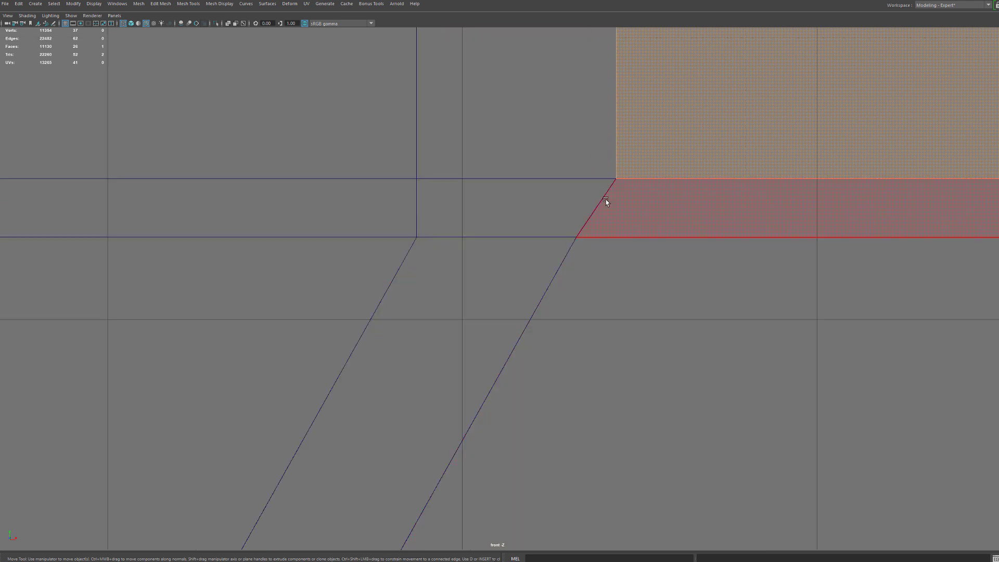
key(space)
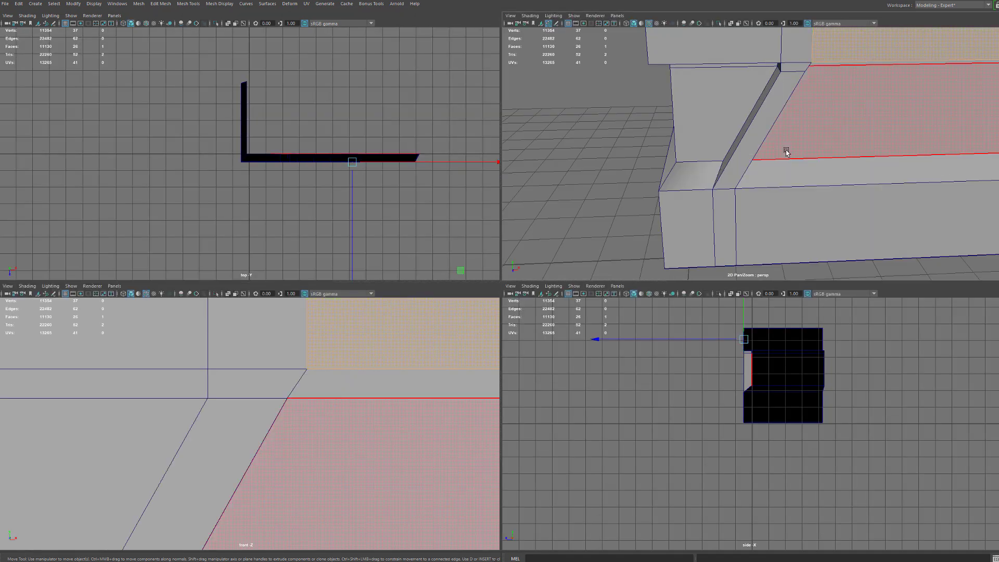
key(space)
alt+drag(787, 151, 670, 167)
alt+middle_drag(670, 168, 777, 263)
alt+drag(776, 264, 765, 241)
scroll(765, 241, up, 4)
alt+middle_drag(742, 244, 614, 308)
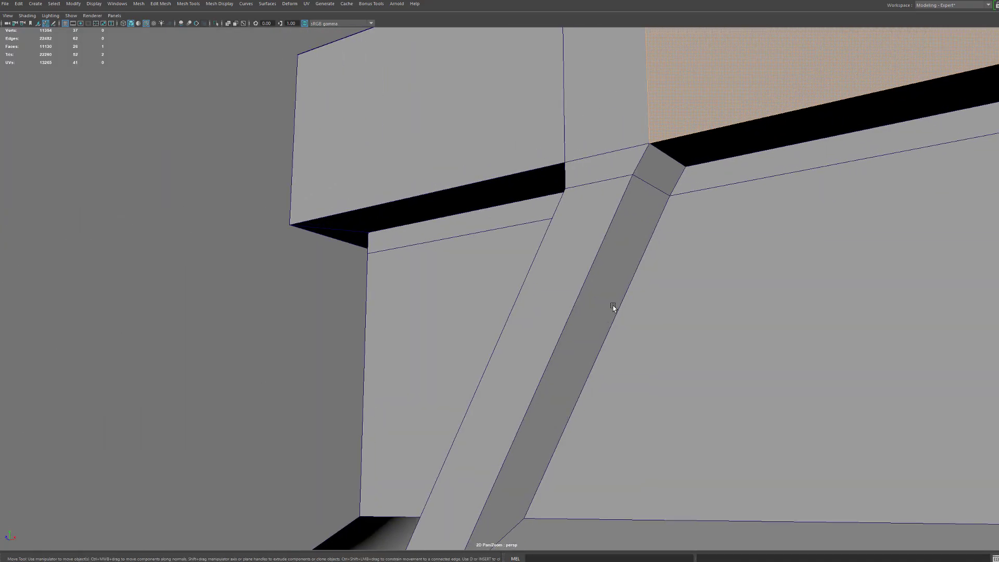
Select the strut's long outer side face and the short one above it, and place the pivot at their shared front corner
right_drag(637, 187, 635, 239)
click(635, 239)
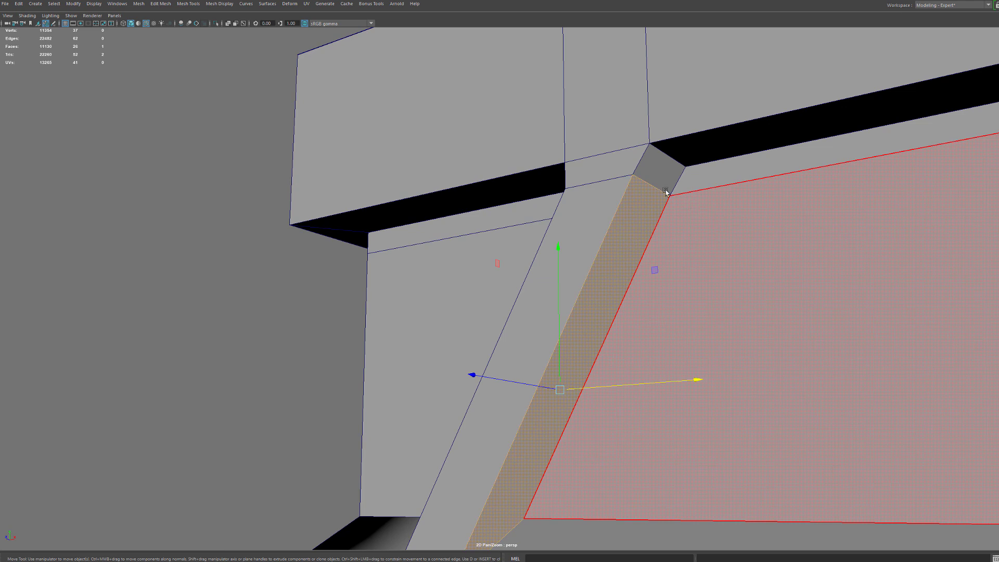
scroll(640, 217, up, 2)
alt+drag(642, 238, 647, 275)
key(d)
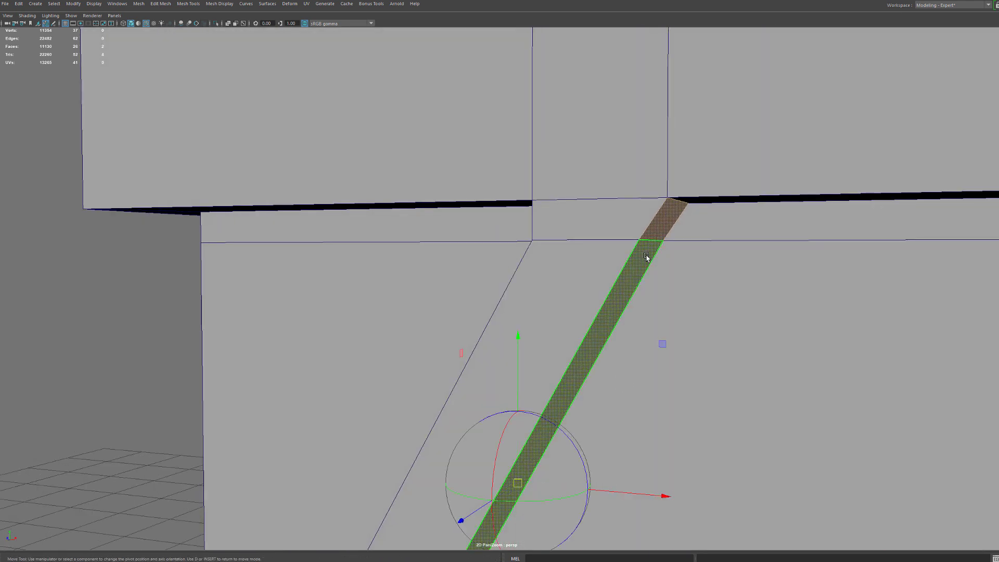
alt+drag(640, 284, 629, 281)
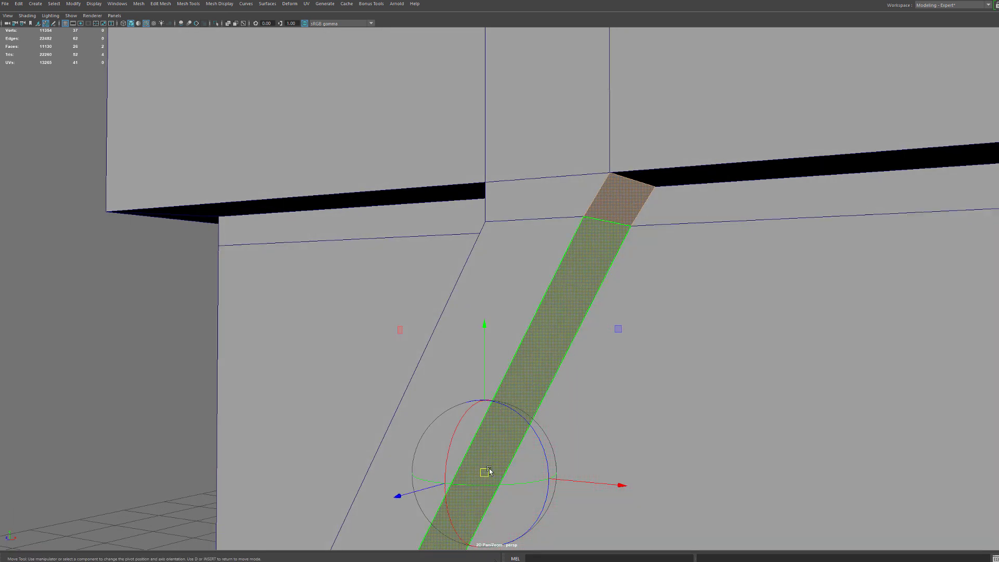
drag(484, 477, 627, 243)
key(r)
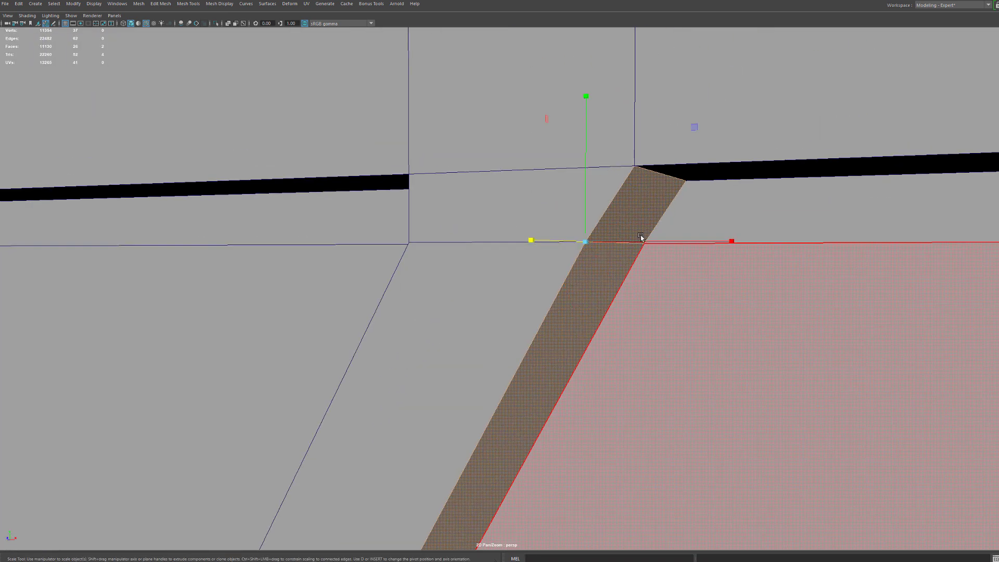
Orient the pivot to the long diagonal side face and scale both side faces flat along its X axis
key(d)
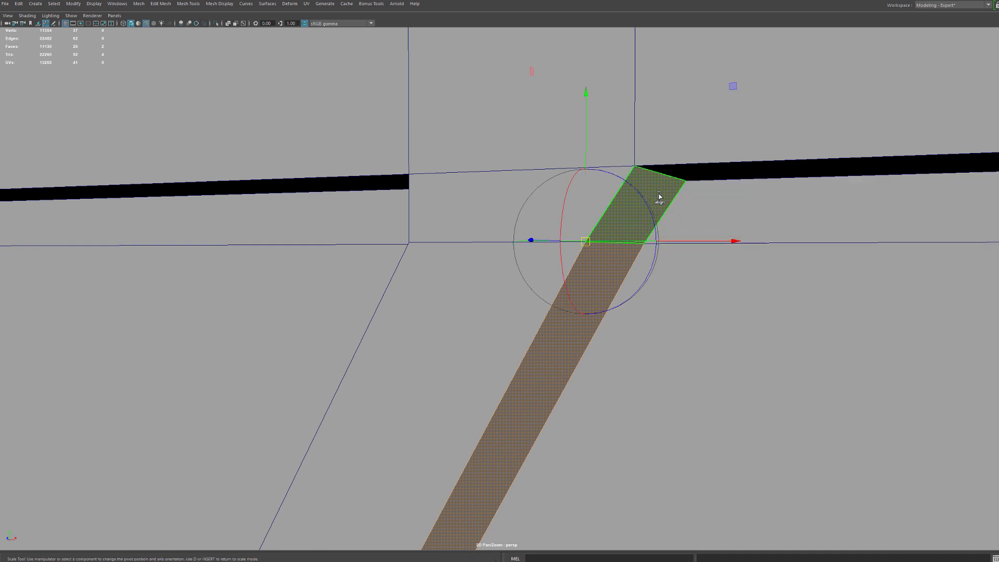
click(607, 284)
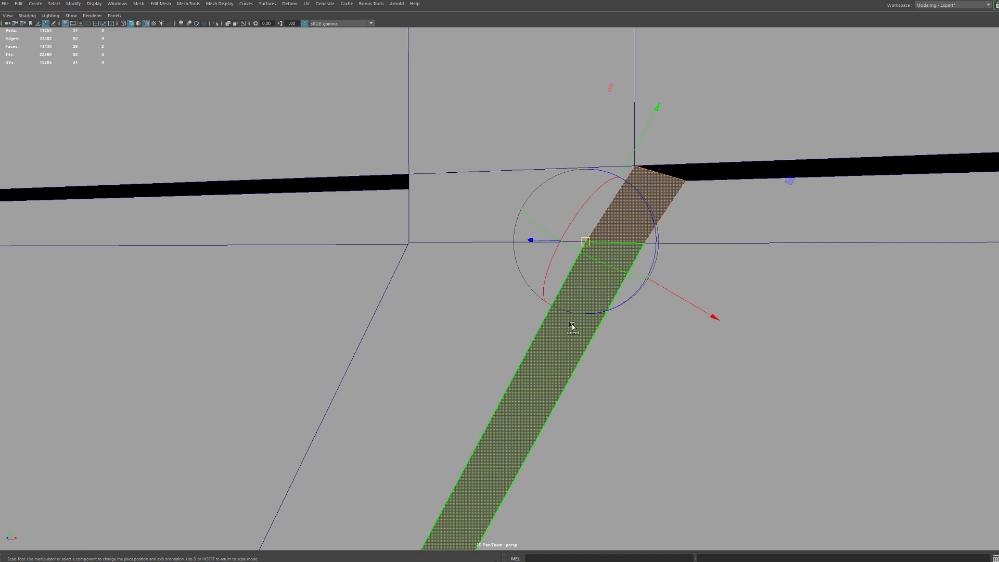
alt+drag(581, 289, 677, 265)
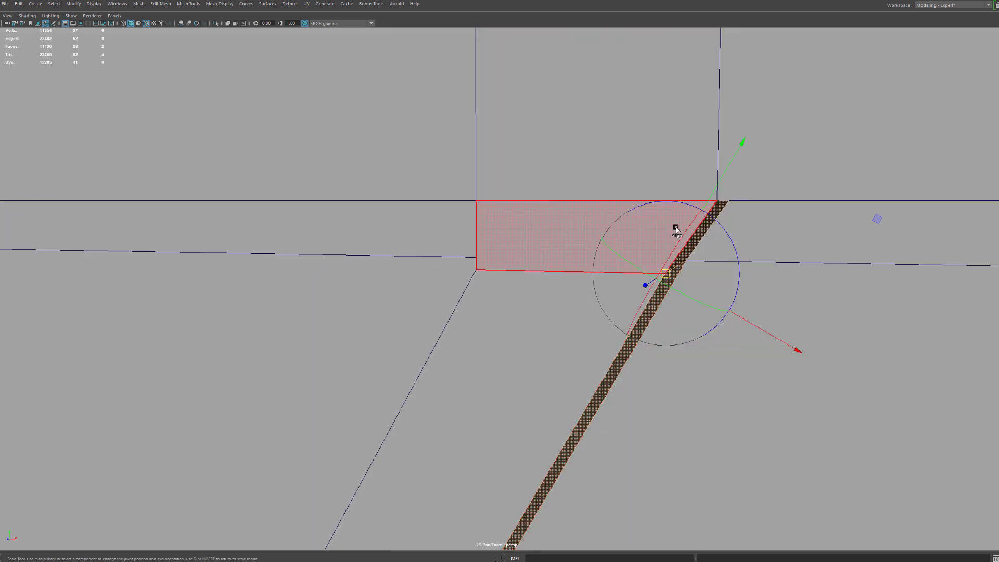
key(d)
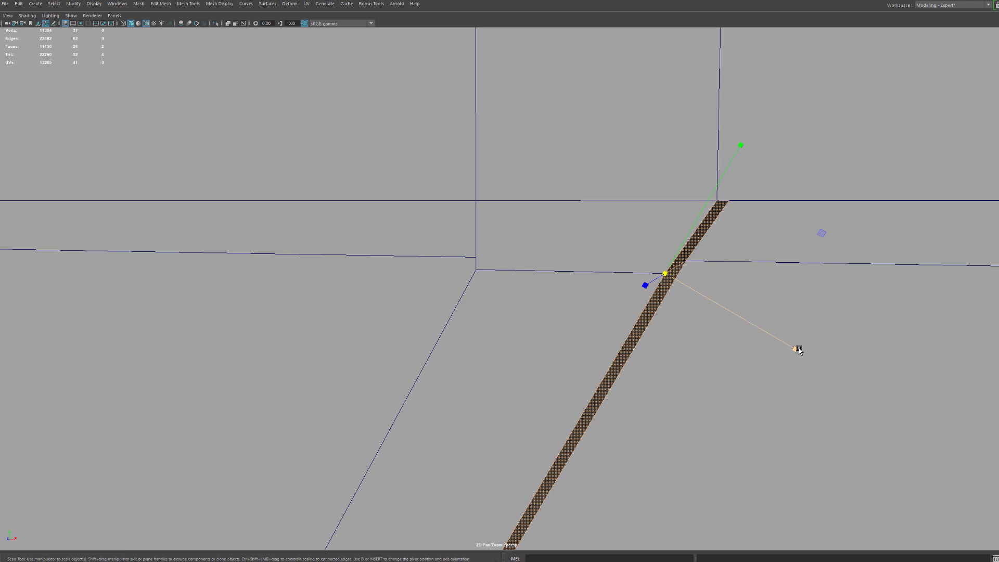
alt+drag(660, 245, 633, 259)
key(space)
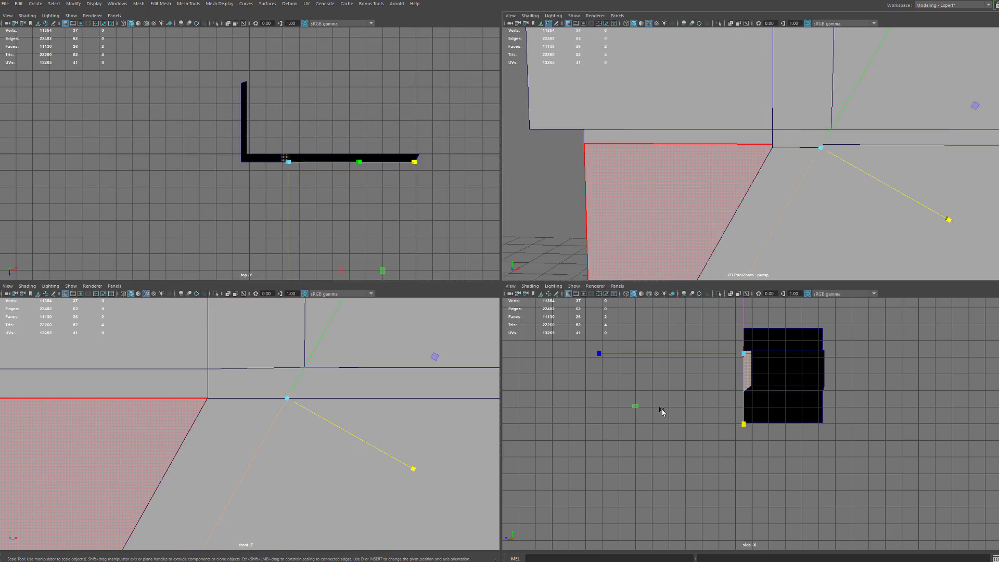
key(space)
alt+drag(531, 319, 462, 325)
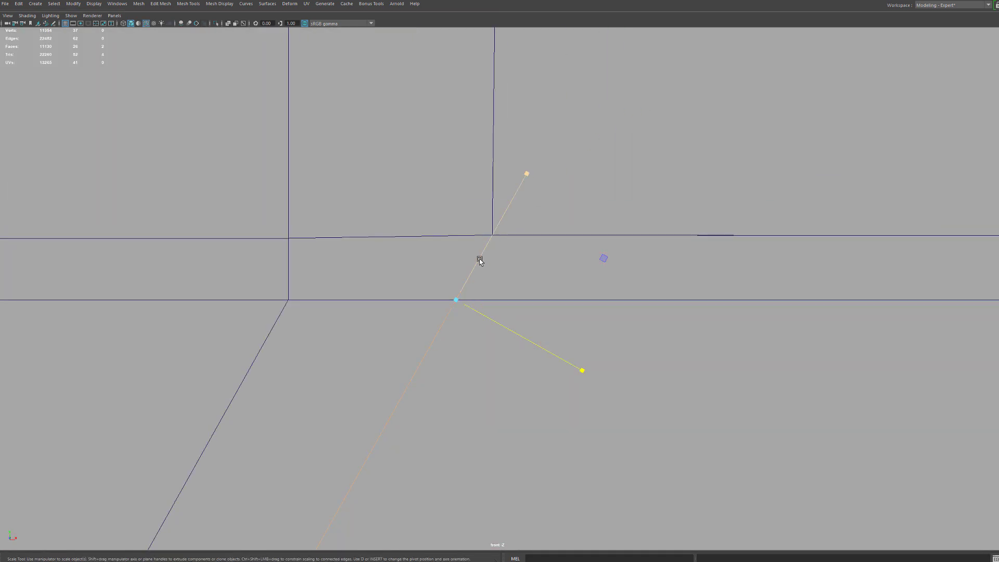
scroll(514, 260, down, 8)
scroll(512, 276, up, 1)
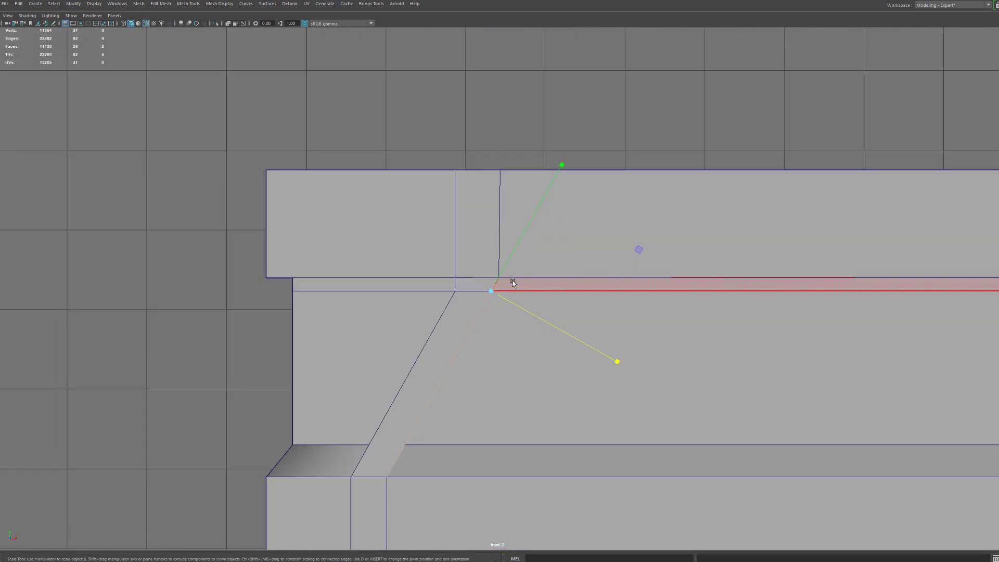
Select all vertices along the upper section's bottom edge in the front view and flatten them in Y
right_drag(505, 264, 379, 247)
drag(244, 254, 861, 289)
alt+middle_drag(728, 268, 598, 241)
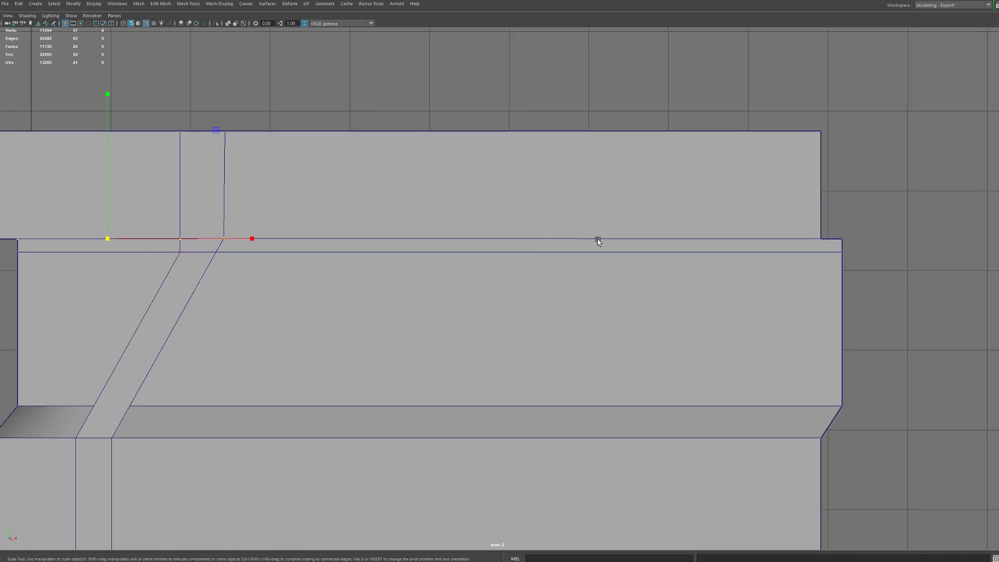
shift+drag(890, 247, 820, 211)
alt+middle_drag(718, 221, 814, 254)
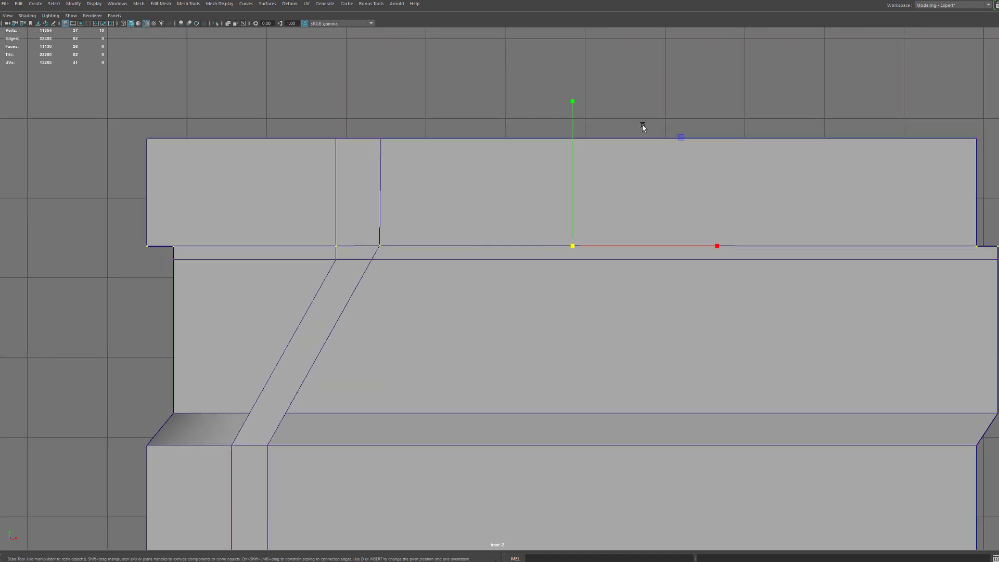
drag(573, 102, 572, 345)
alt+middle_drag(237, 311, 322, 329)
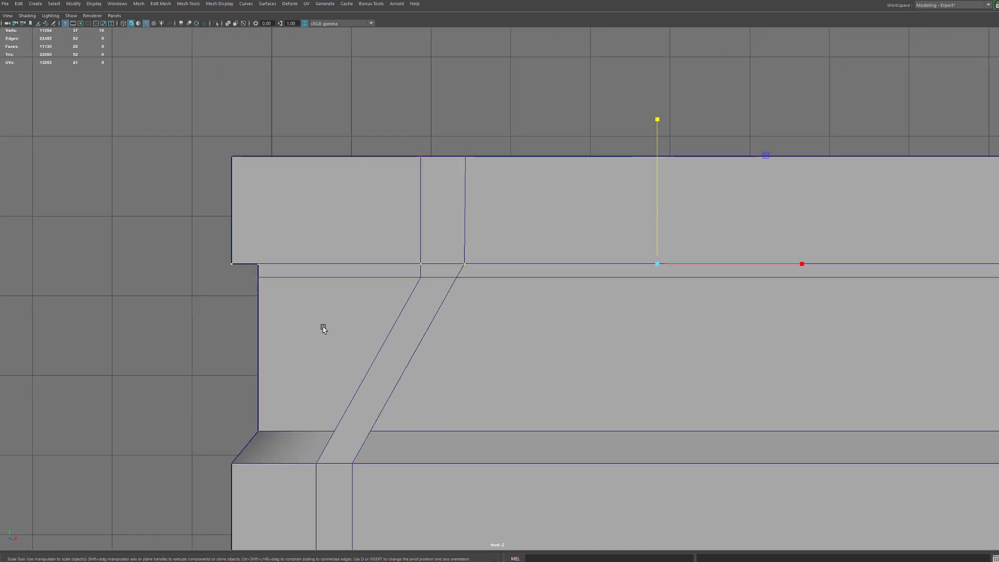
alt+right_drag(322, 329, 471, 223)
alt+right_drag(467, 357, 523, 264)
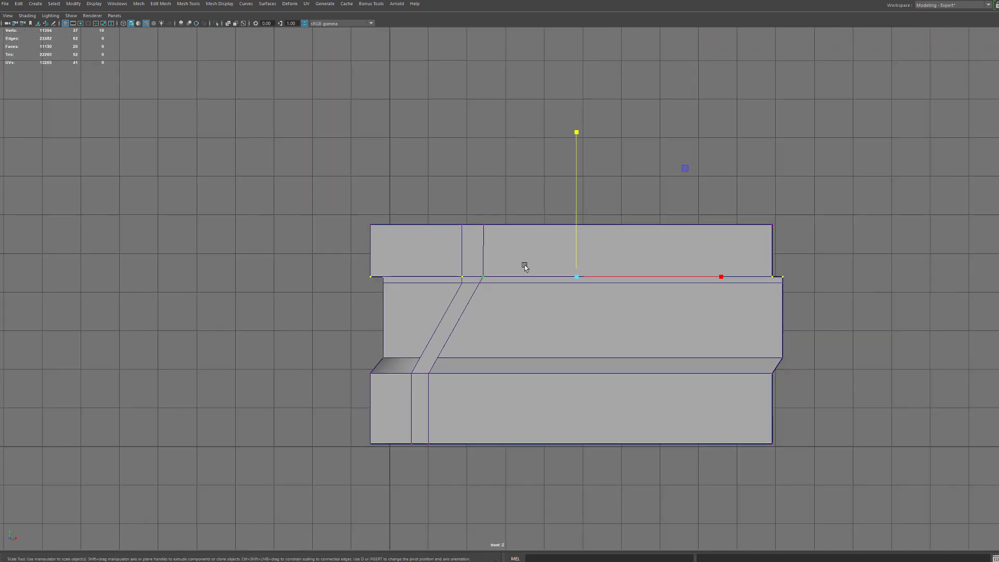
Select the strut's two outer side faces and move them outward along X to widen the strut
key(space)
key(space)
key(F11)
click(533, 157)
shift+click(519, 194)
alt+drag(501, 284, 520, 286)
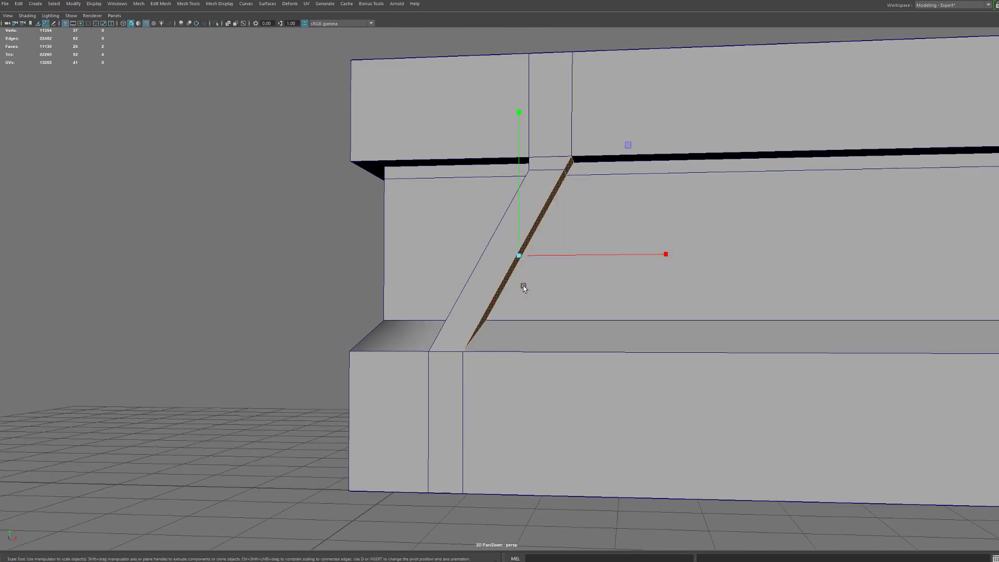
key(w)
mouse_move(648, 252)
mouse_down()
mouse_move(660, 256)
mouse_move(645, 256)
mouse_up()
alt+drag(645, 257, 681, 271)
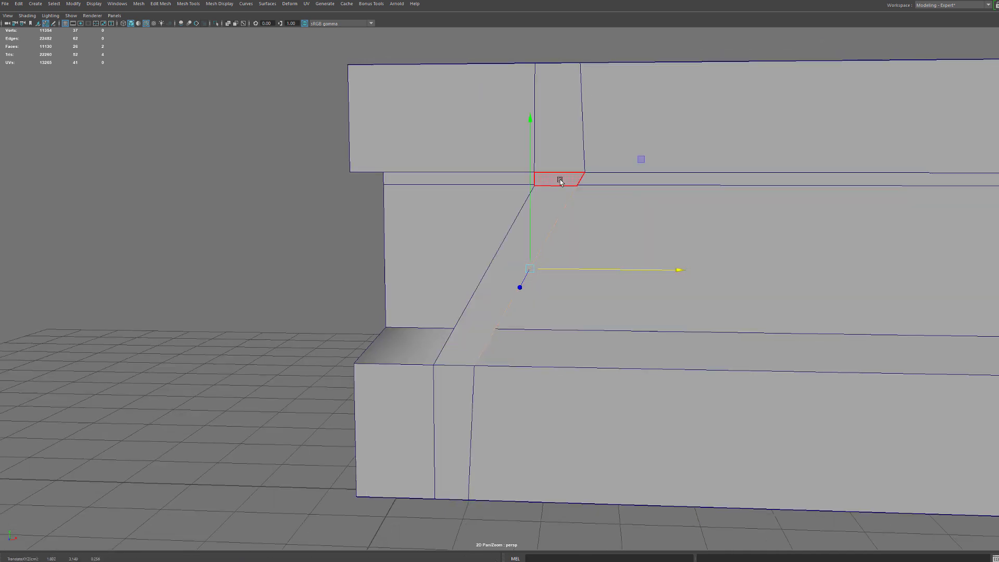
Move the outer bottom vertex below the strut and the outer top vertex above it along X to straighten both vertical edges
alt+drag(528, 330, 543, 302)
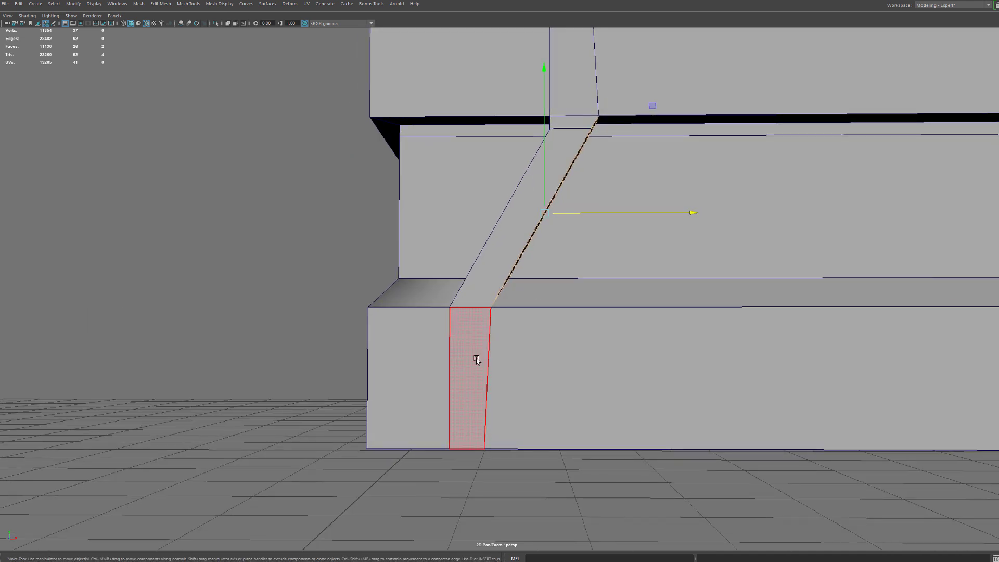
right_drag(487, 339, 475, 484)
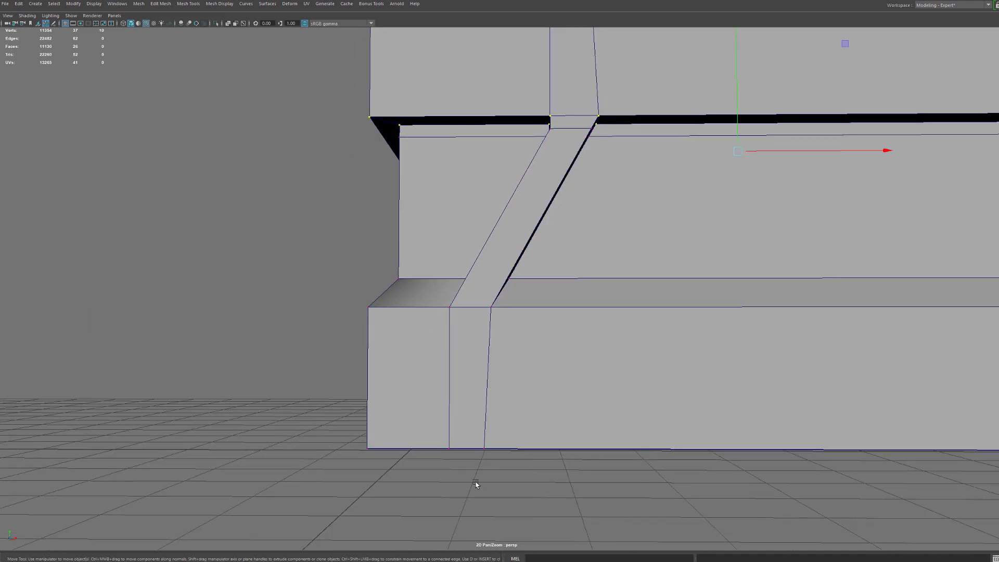
click(486, 447)
drag(529, 451, 536, 452)
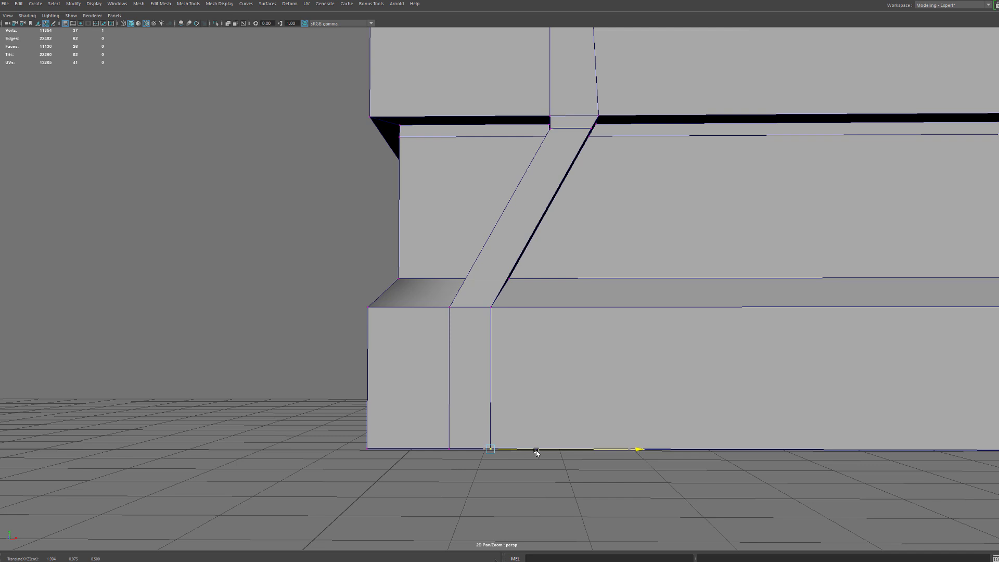
alt+middle_drag(562, 294, 530, 422)
alt+drag(596, 175, 598, 205)
click(544, 238)
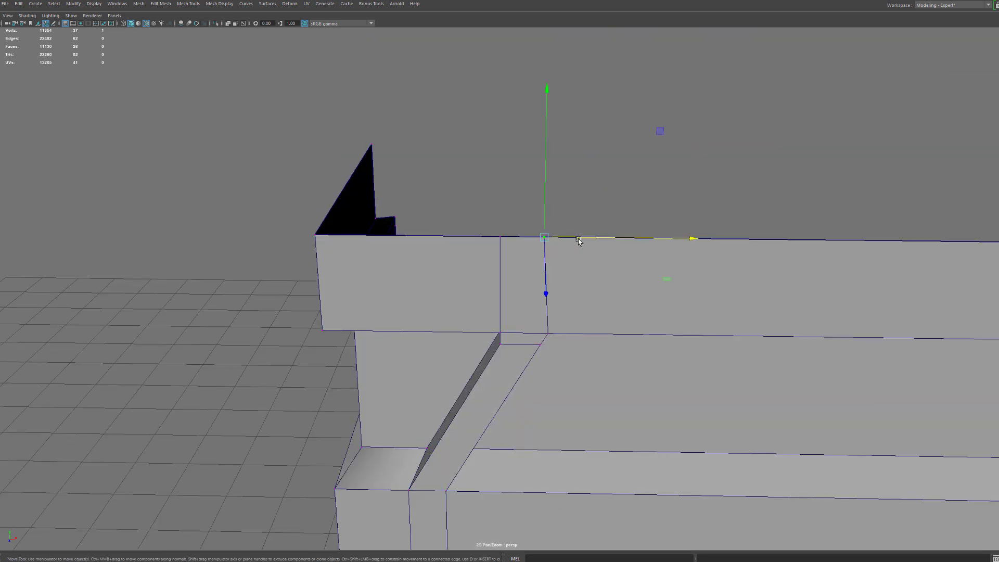
drag(579, 239, 583, 240)
In the front view, align the outer vertical edge's two vertices below the strut by scaling them flat in X about the upper vertex
key(space)
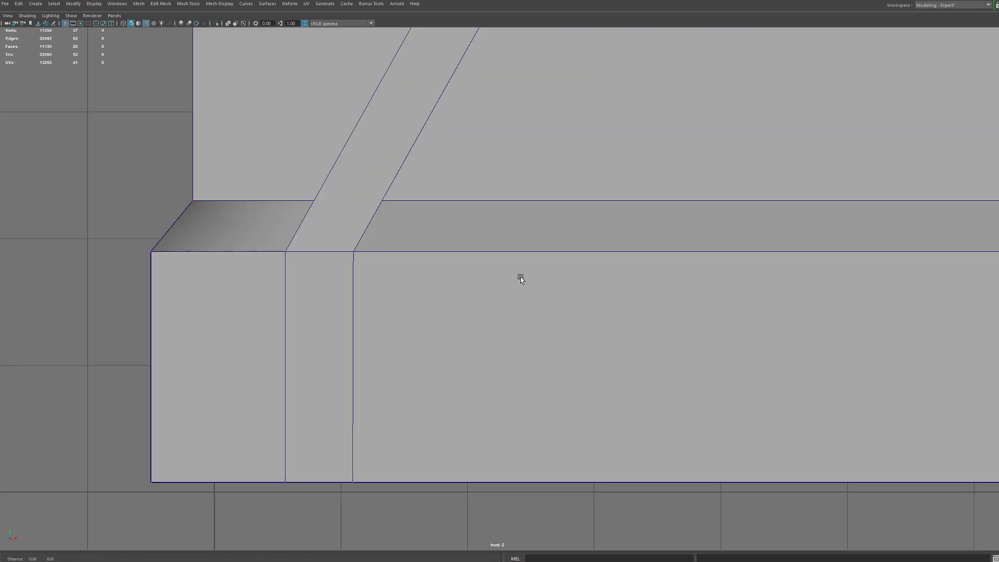
click(520, 277)
alt+middle_drag(520, 277, 597, 248)
click(434, 222)
right_drag(428, 283, 431, 256)
double_click(431, 258)
right_drag(431, 337, 396, 336)
click(428, 451)
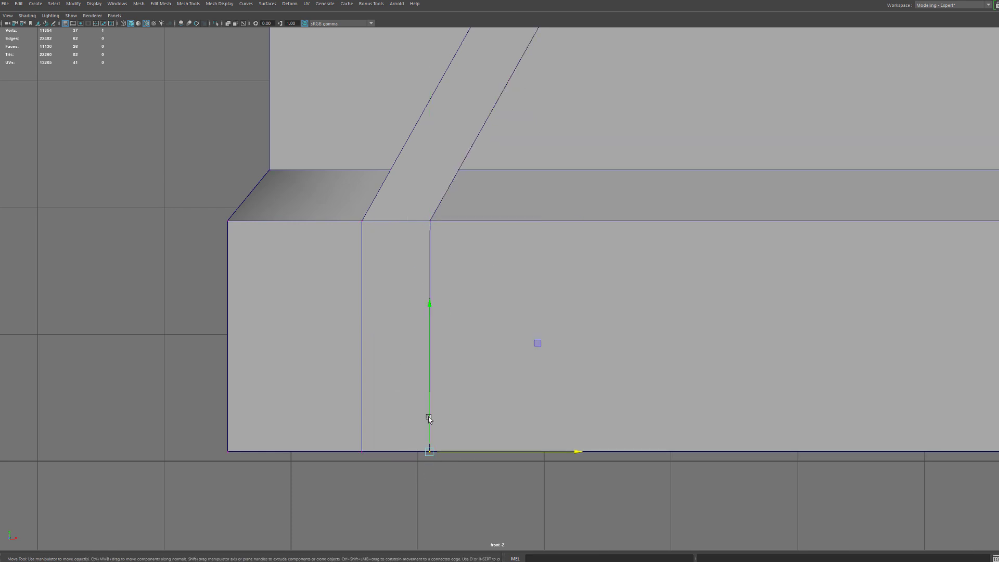
shift+click(433, 223)
key(r)
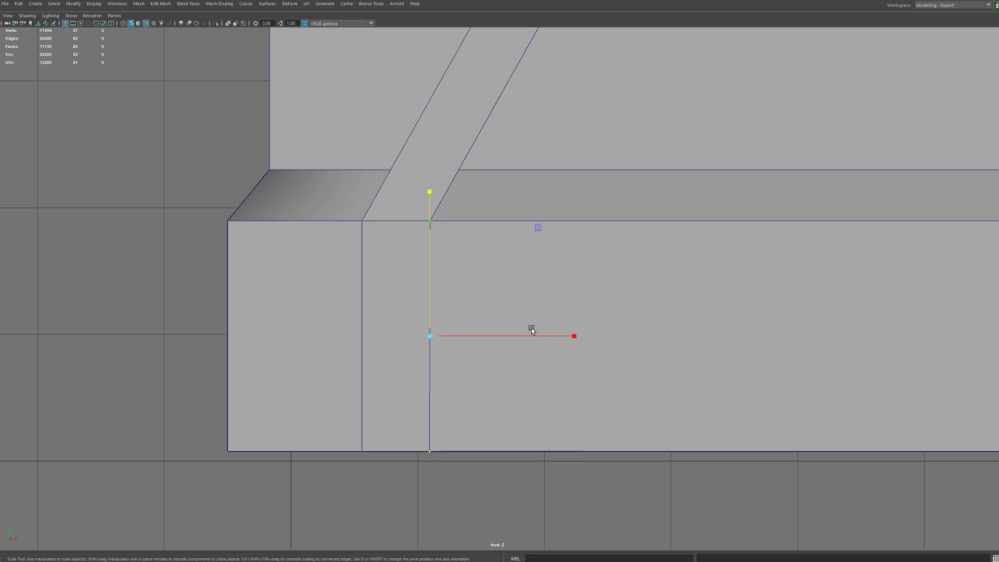
key(d)
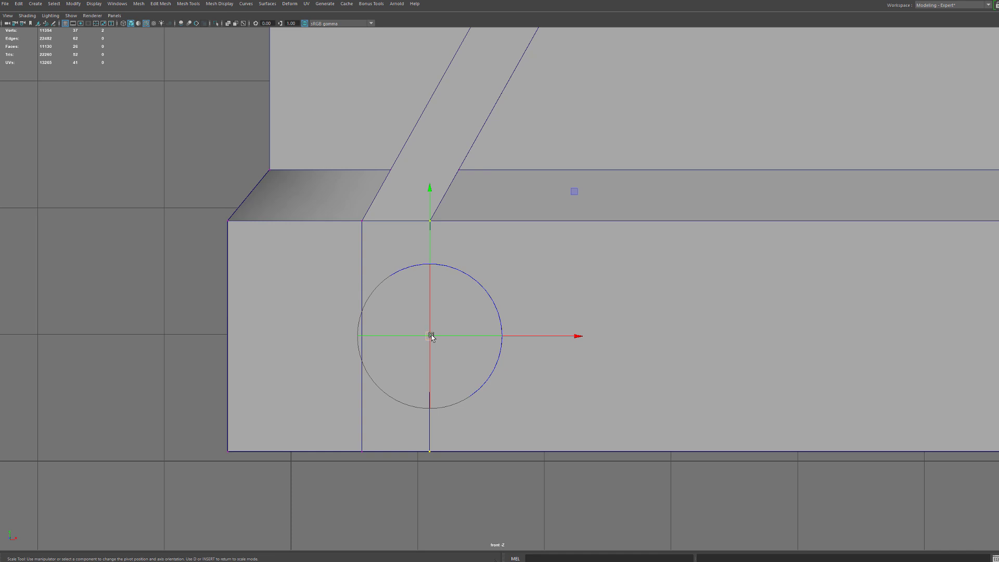
drag(431, 336, 435, 239)
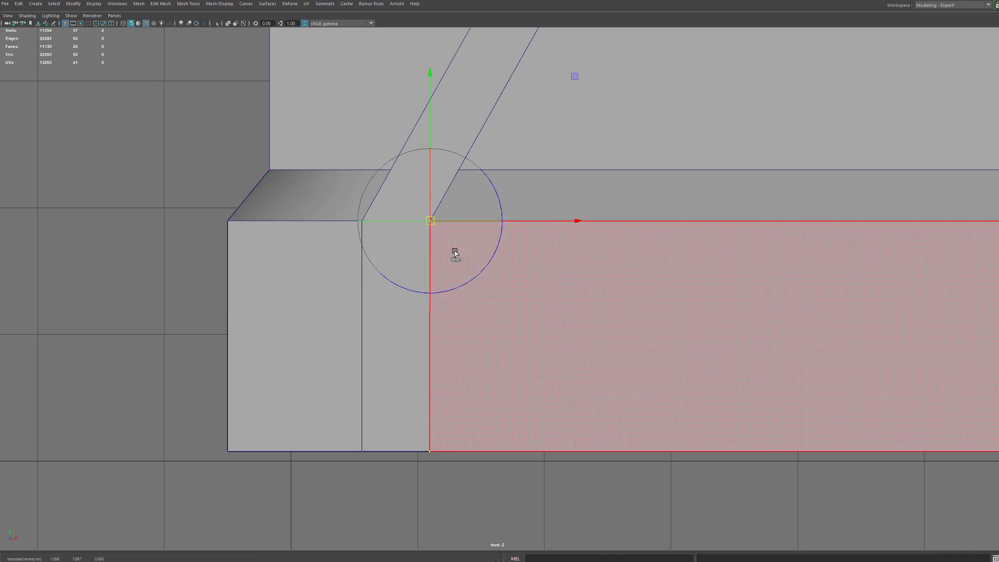
key(d)
drag(575, 221, 336, 218)
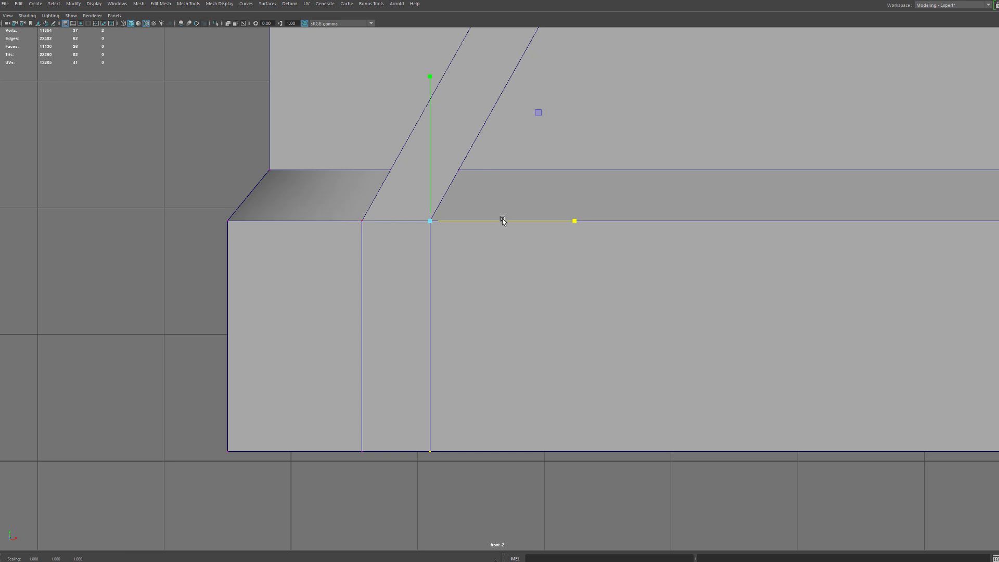
Align the outer vertical edge's two vertices above the strut by scaling them flat in X, with the pivot on the lower vertex
alt+middle_drag(580, 71, 533, 339)
click(519, 323)
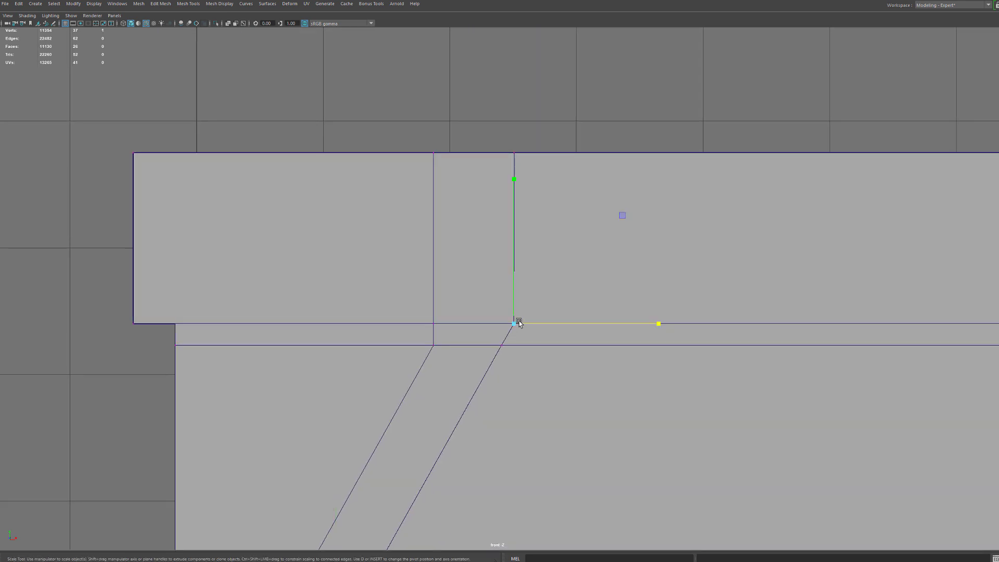
shift+click(515, 154)
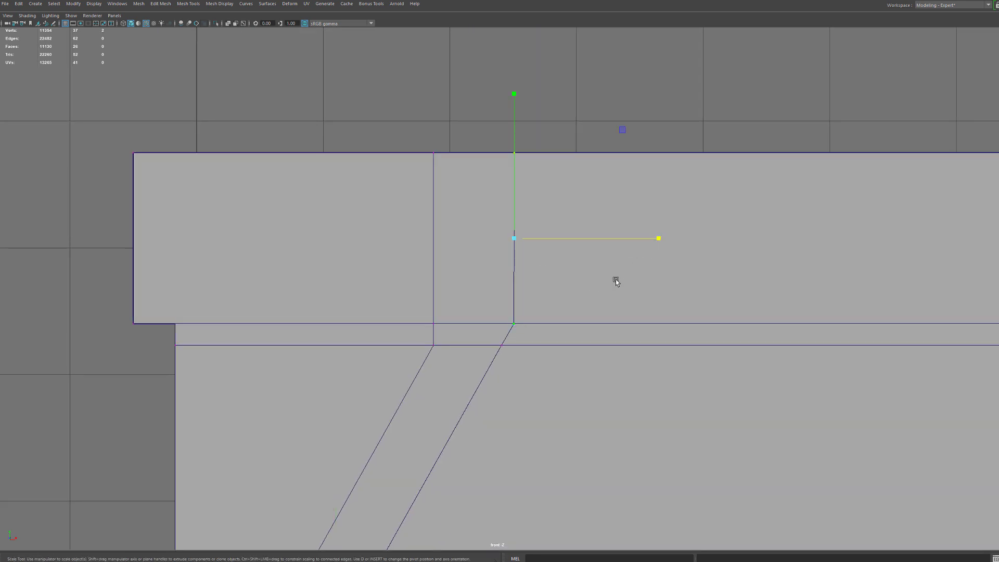
key(d)
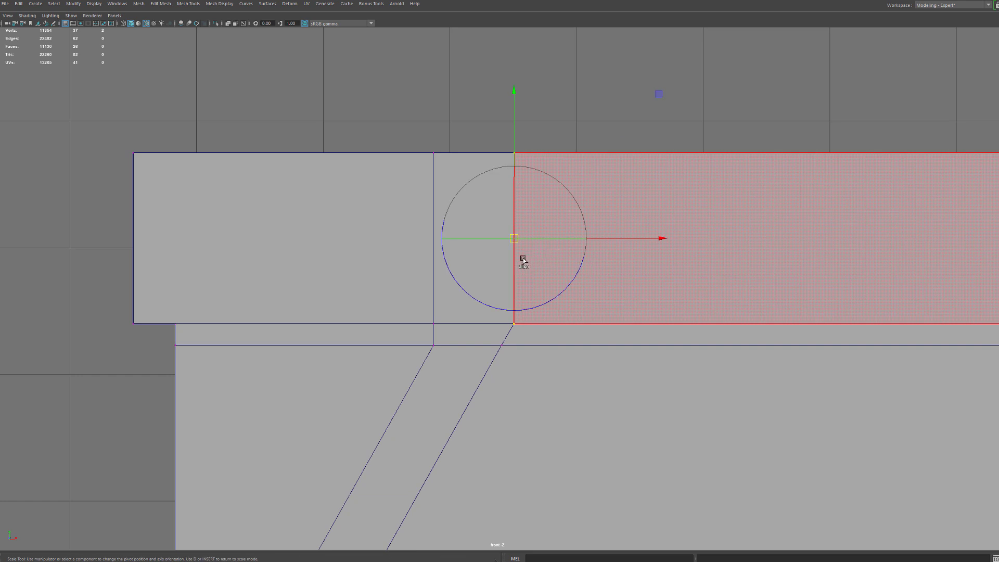
drag(514, 239, 513, 324)
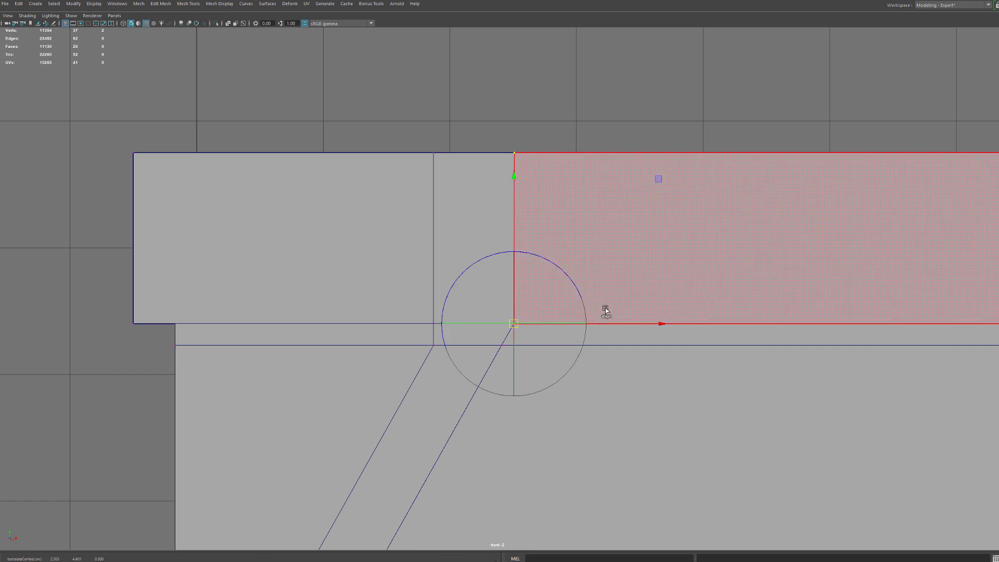
key(d)
drag(660, 323, 401, 317)
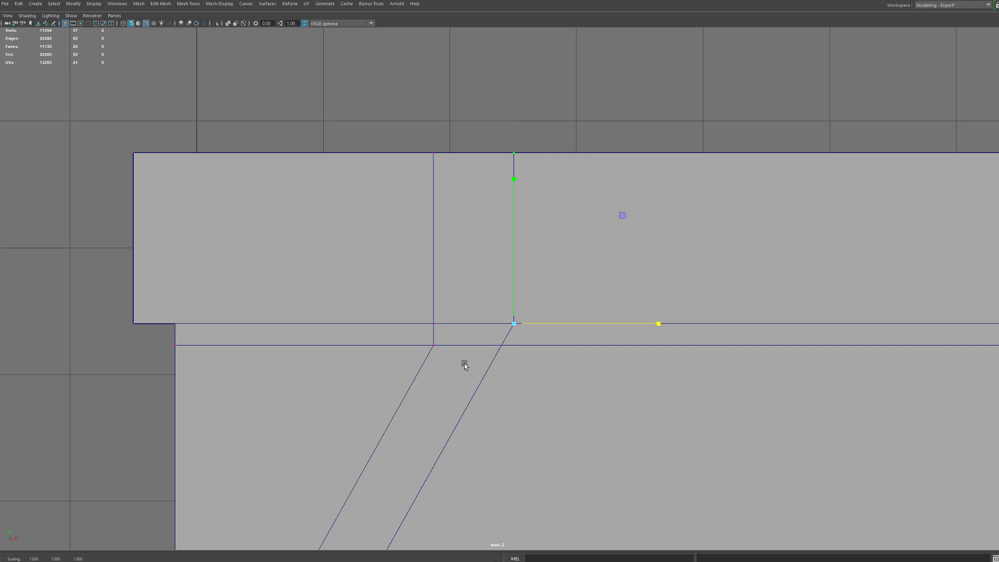
Return to the perspective view in object mode and examine the strut's straightened edges and its joints with the upper and lower sections
key(space)
scroll(721, 185, down, 4)
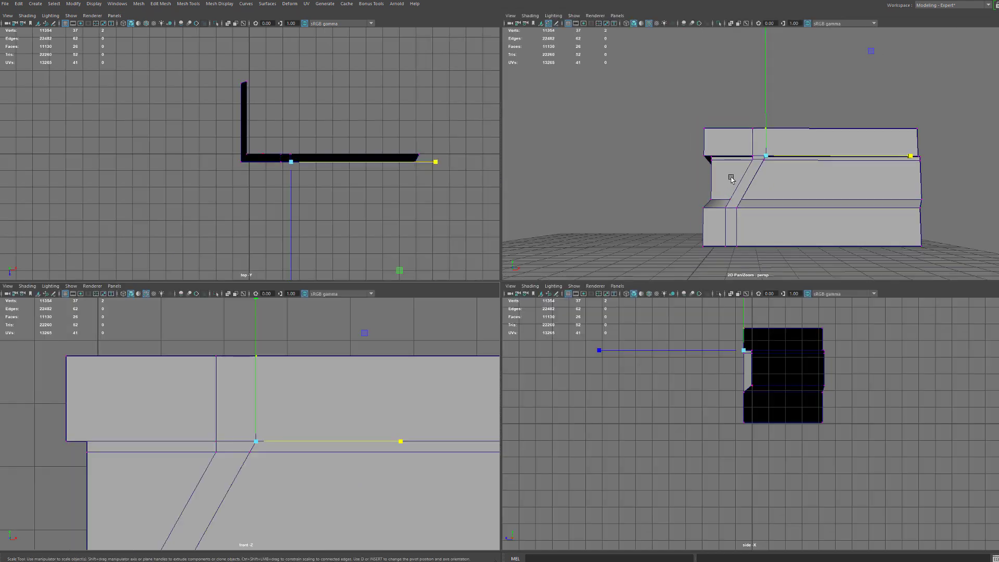
key(space)
scroll(611, 293, up, 3)
alt+drag(540, 290, 544, 325)
scroll(545, 325, up, 3)
alt+middle_drag(544, 326, 540, 230)
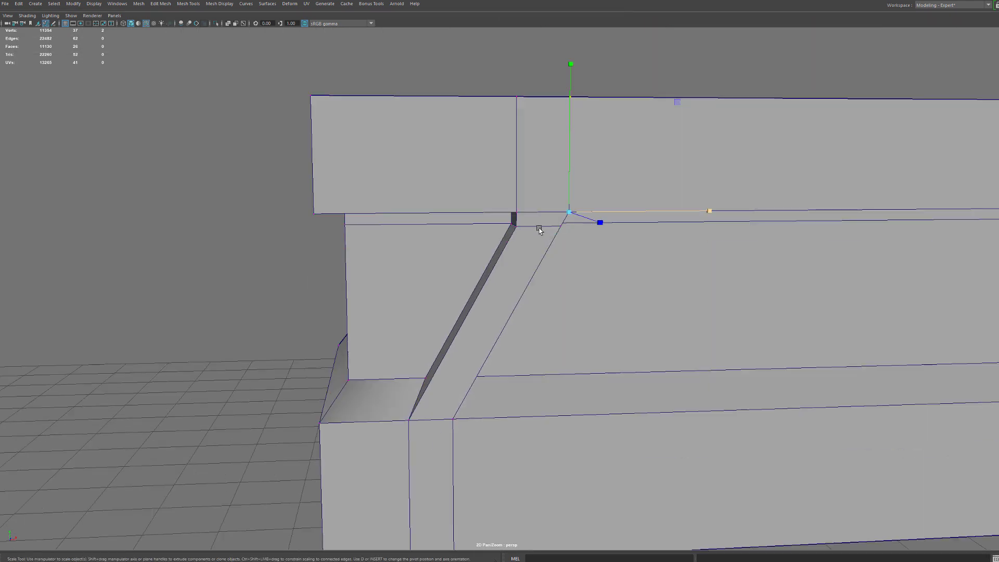
alt+drag(539, 230, 539, 220)
right_drag(539, 222, 555, 164)
alt+drag(469, 261, 487, 277)
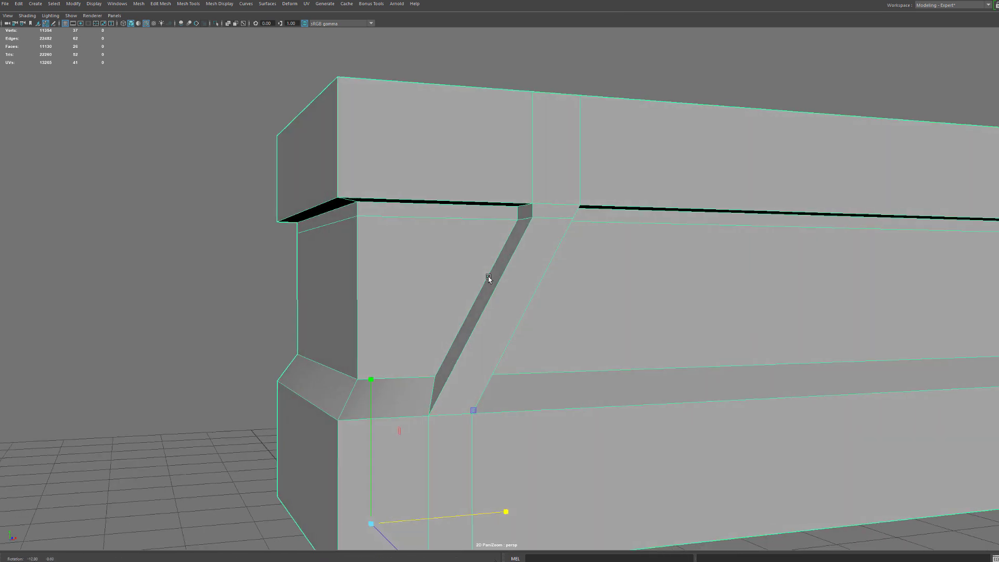
alt+drag(177, 200, 420, 275)
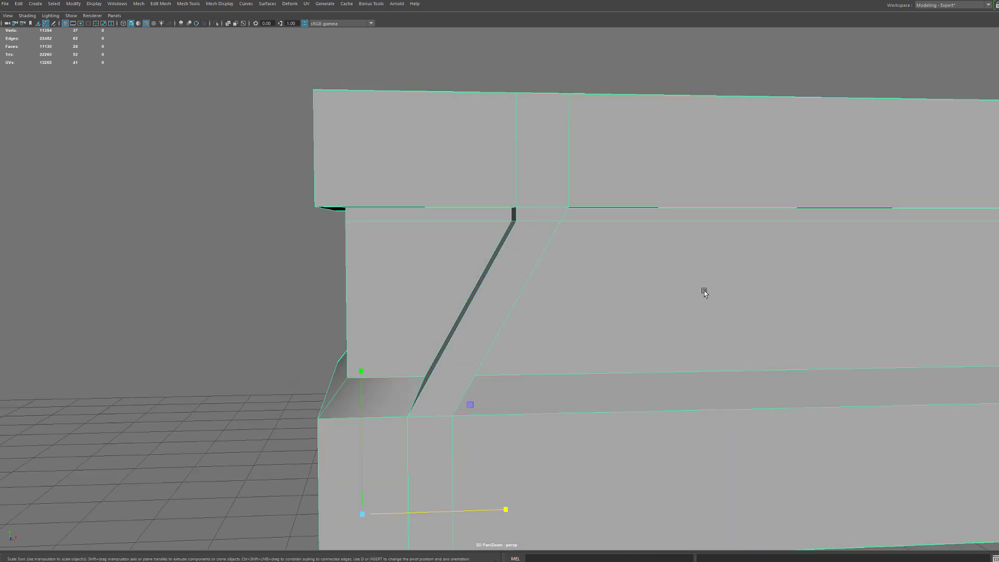
key(ctrl+shift+x)
scroll(525, 244, up, 3)
alt+drag(518, 245, 521, 245)
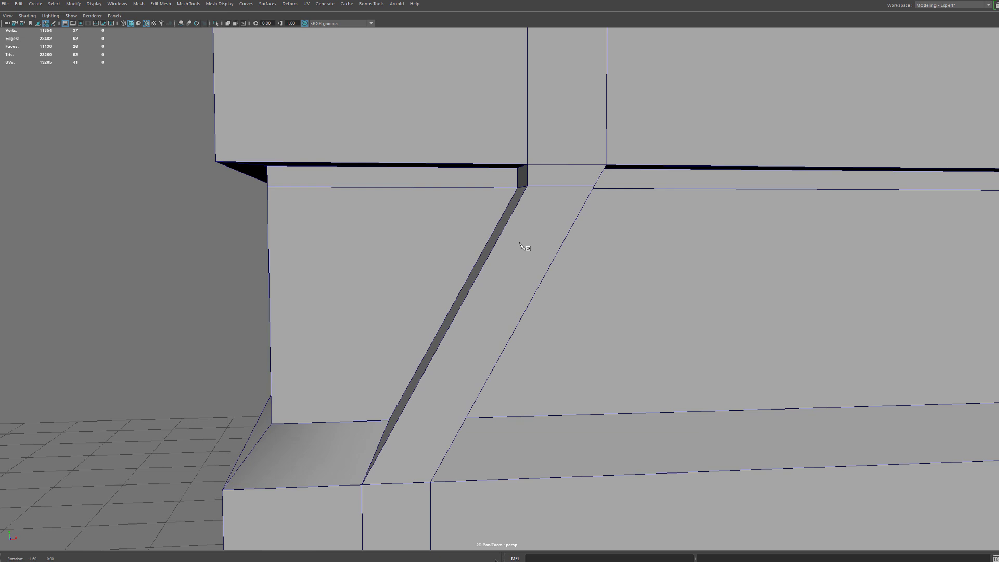
double_click(497, 182)
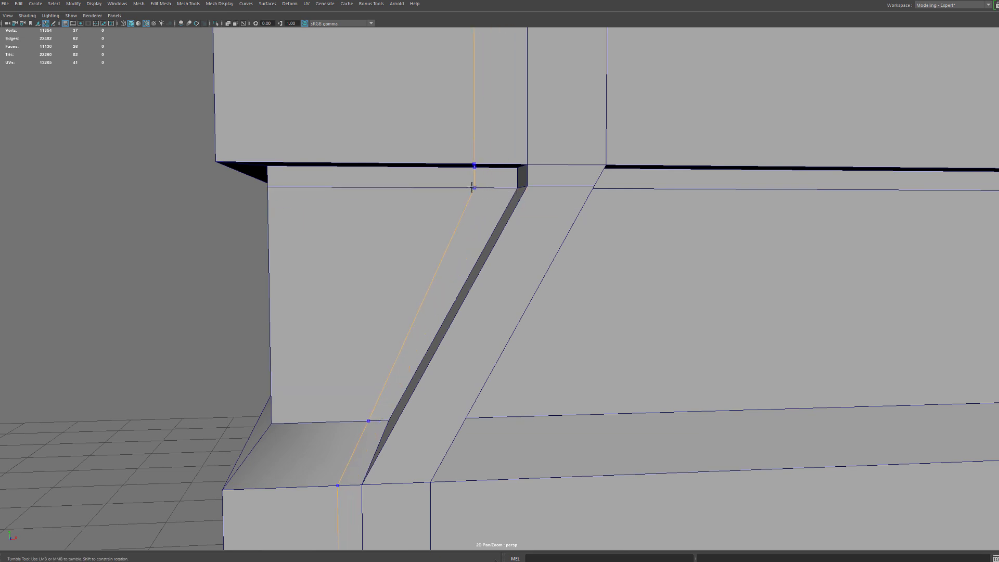
click(493, 216)
mouse_move(493, 217)
alt+mouse_down()
mouse_move(478, 228)
mouse_move(475, 212)
alt+mouse_up()
double_click(475, 212)
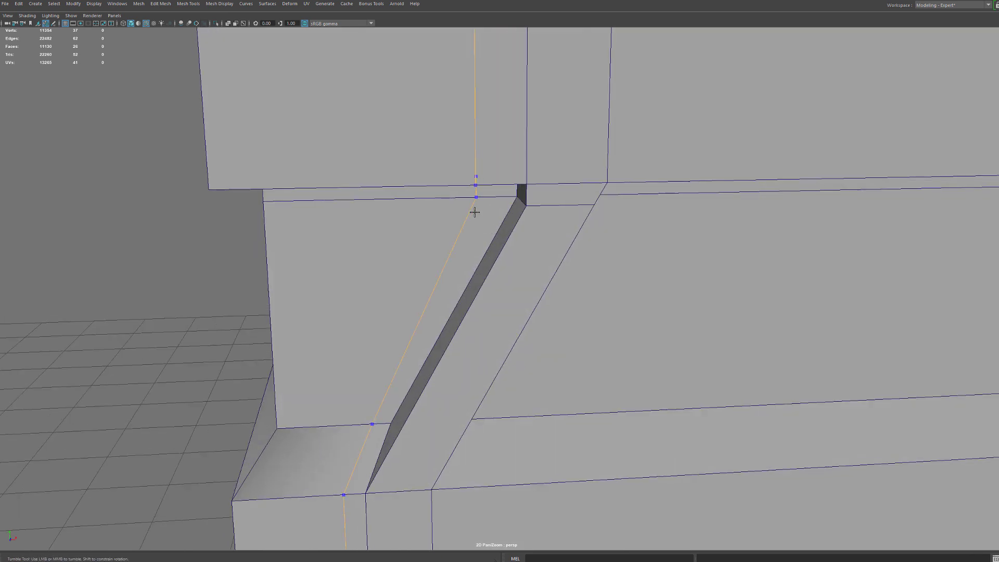
double_click(512, 195)
alt+drag(506, 208, 503, 122)
click(496, 203)
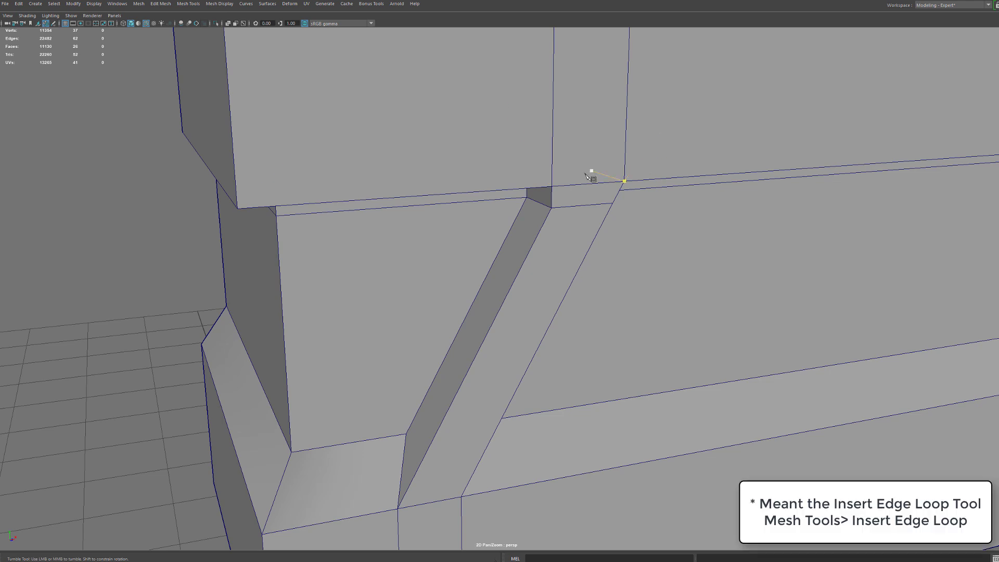
Use the Insert Edge Loop tool to add supporting loops on the wall faces close to both sides of the strut
alt+drag(517, 161, 503, 165)
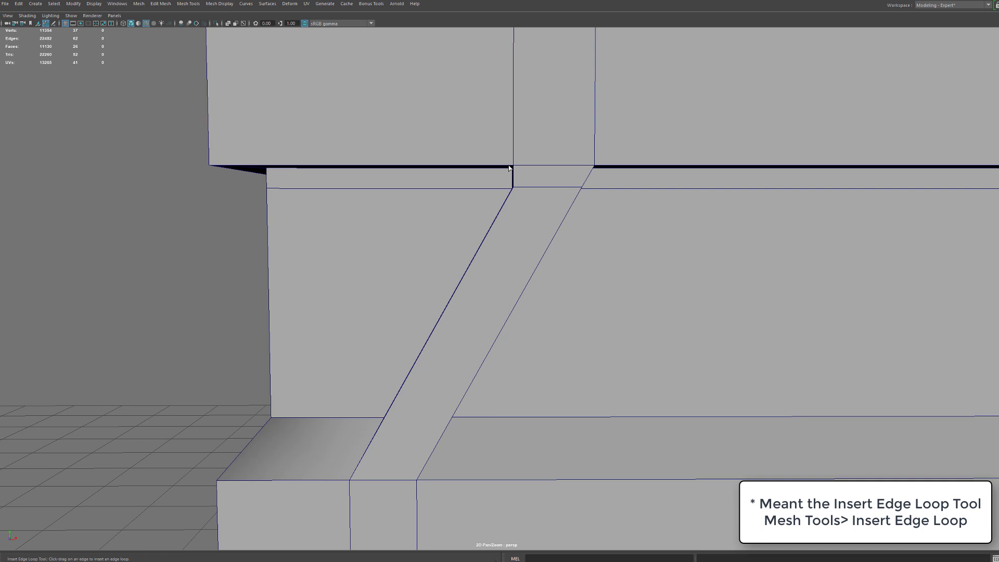
click(508, 166)
alt+drag(522, 218, 553, 215)
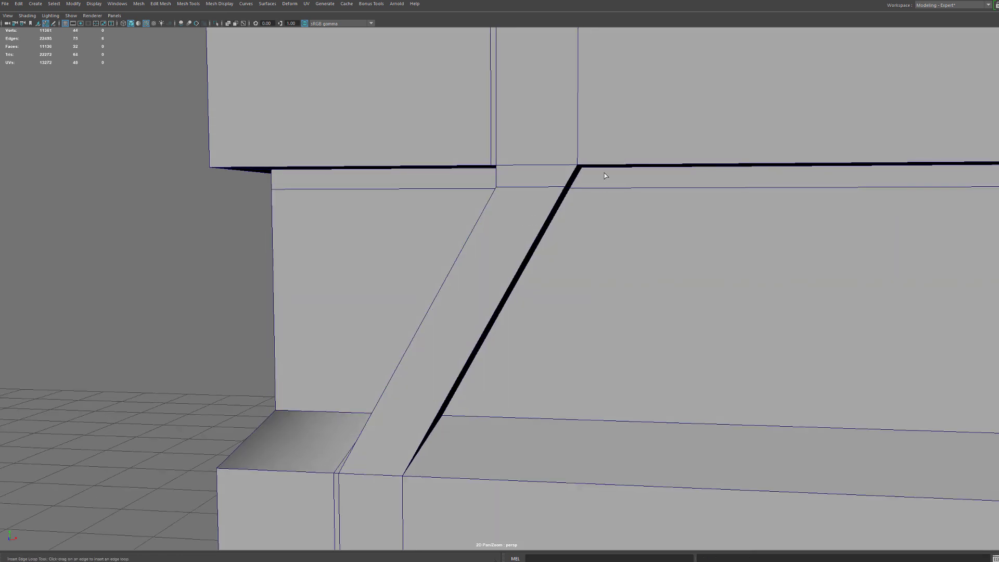
click(584, 167)
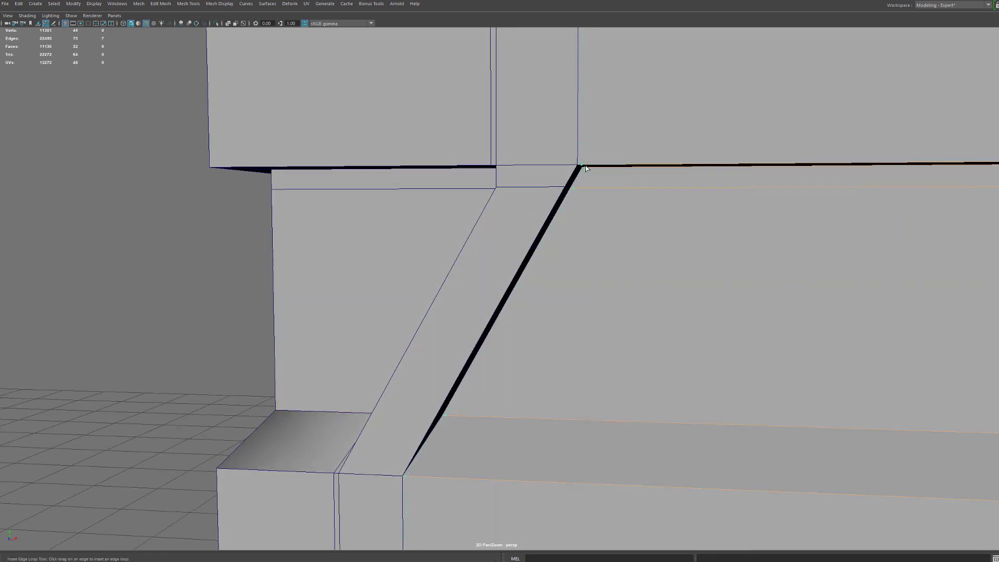
click(586, 168)
alt+drag(586, 167, 612, 162)
Insert supporting edge loops around the strut's upper joint, tight against the underside of the upper section and the strut's side and front edges
click(524, 166)
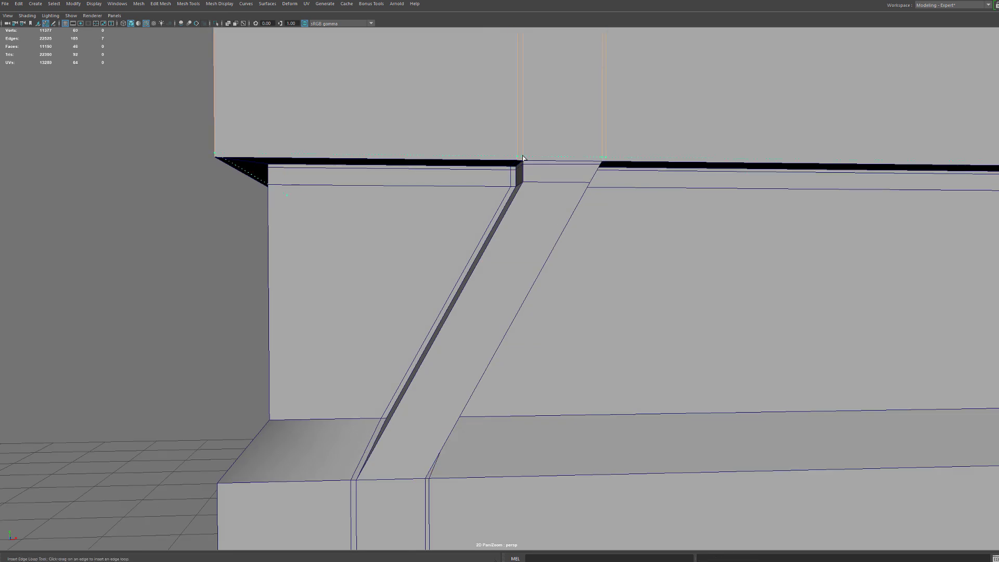
click(523, 159)
alt+drag(523, 158, 627, 208)
click(722, 111)
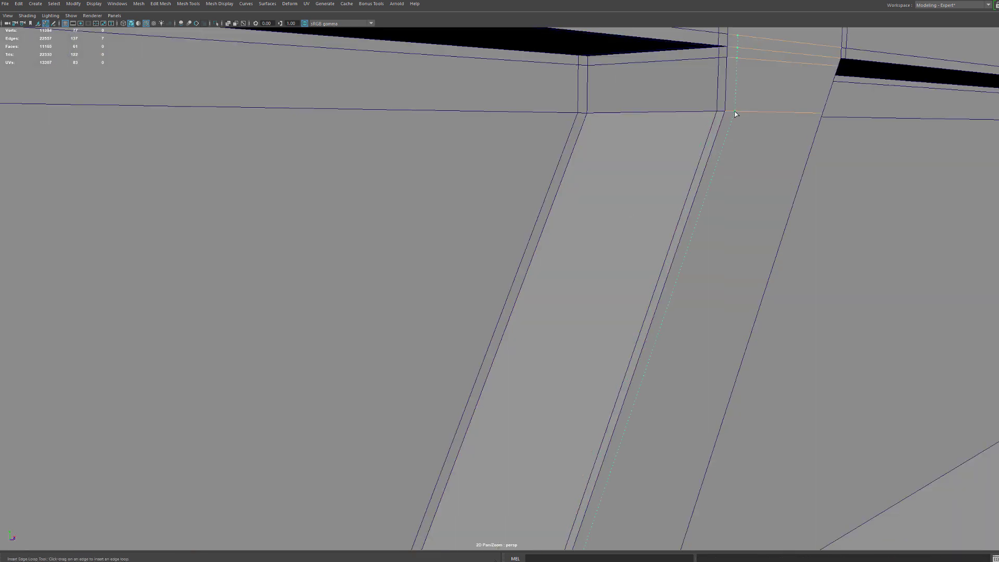
click(594, 112)
click(718, 104)
alt+middle_drag(685, 318, 713, 125)
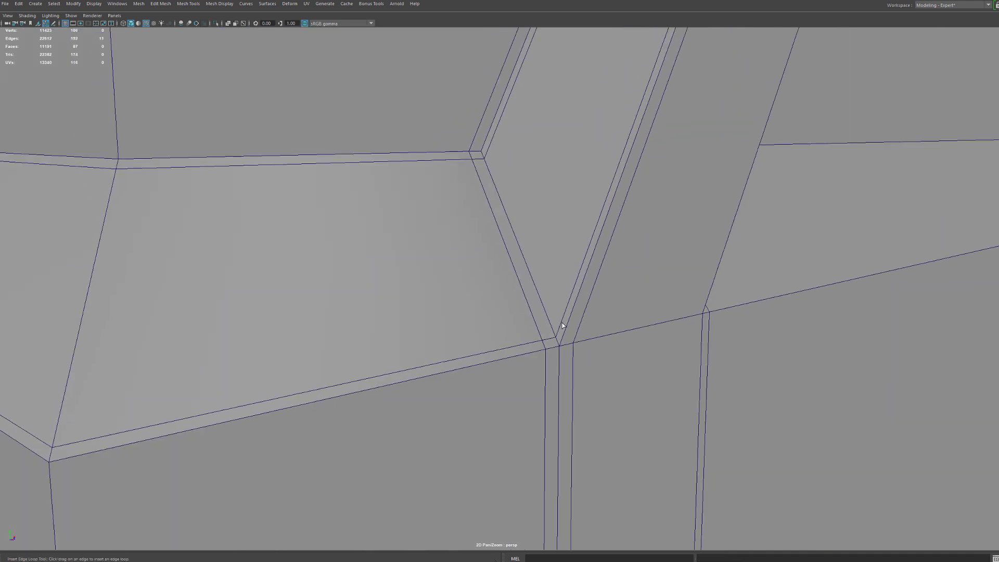
Insert further supporting edge loops around the strut's base and along the borders of the sloped ledge
click(565, 331)
alt+drag(619, 320, 281, 297)
click(334, 292)
click(335, 280)
click(430, 209)
alt+right_drag(431, 211, 413, 243)
alt+drag(413, 244, 472, 314)
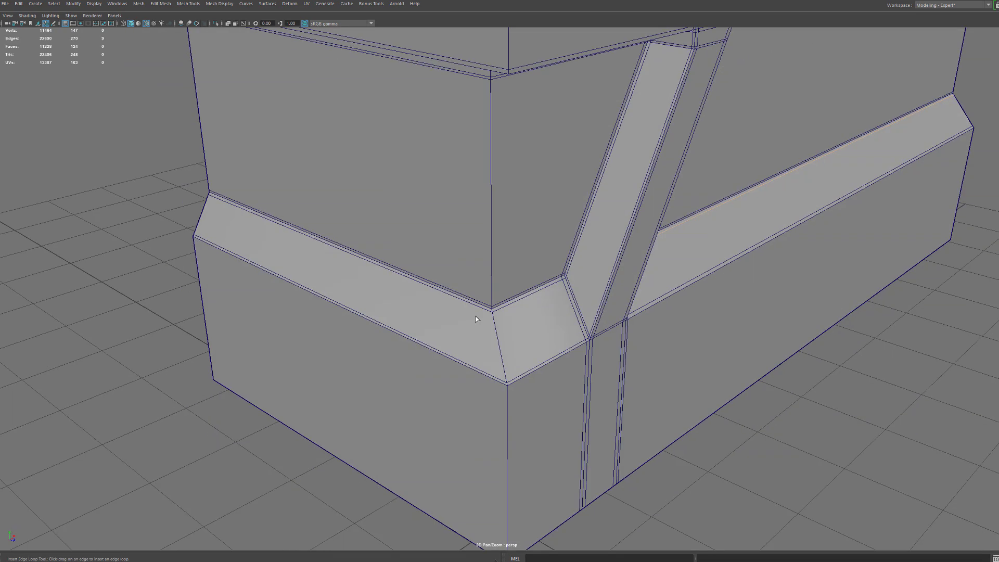
Insert supporting edge loops on both sides of the vertical corner where the two walls meet
click(485, 306)
click(498, 304)
alt+middle_drag(498, 305, 558, 491)
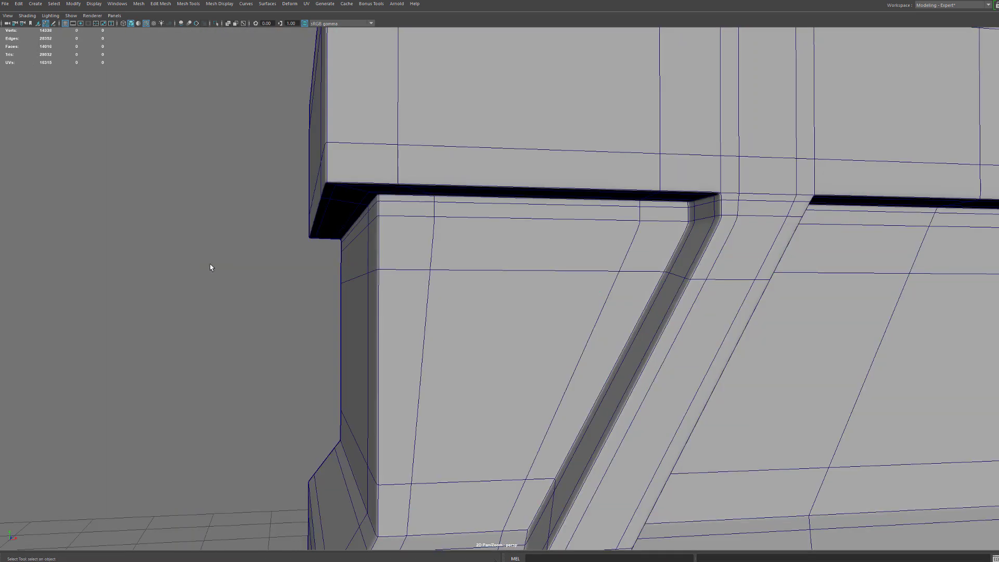
Examine the smoothed preview around the strut and ledge, and turn off the wireframe overlay on shaded surfaces
alt+drag(211, 263, 431, 333)
alt+middle_drag(431, 333, 406, 248)
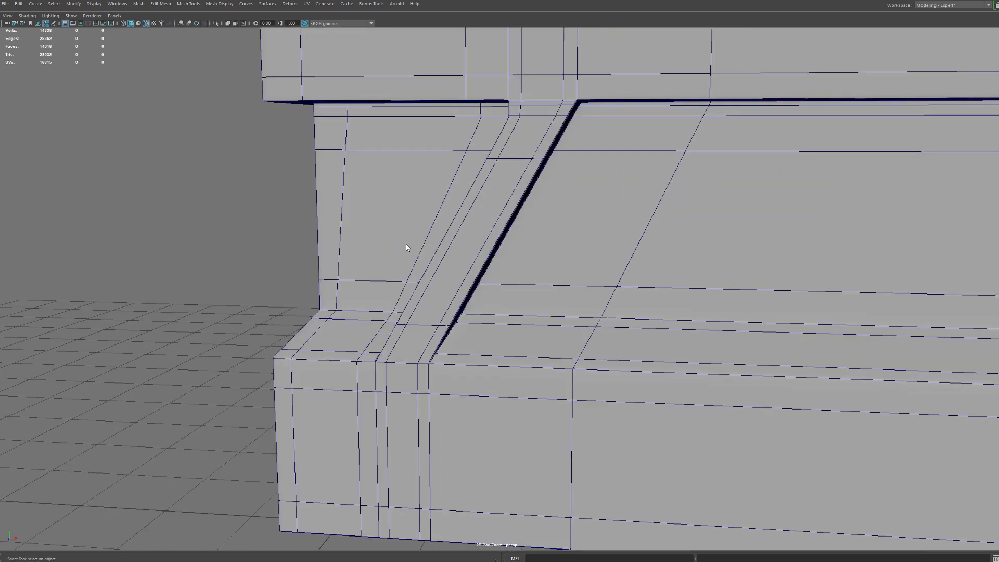
alt+drag(406, 248, 400, 226)
alt+middle_drag(400, 226, 419, 250)
mouse_move(418, 249)
alt+mouse_down()
mouse_move(433, 247)
mouse_move(422, 249)
alt+mouse_up()
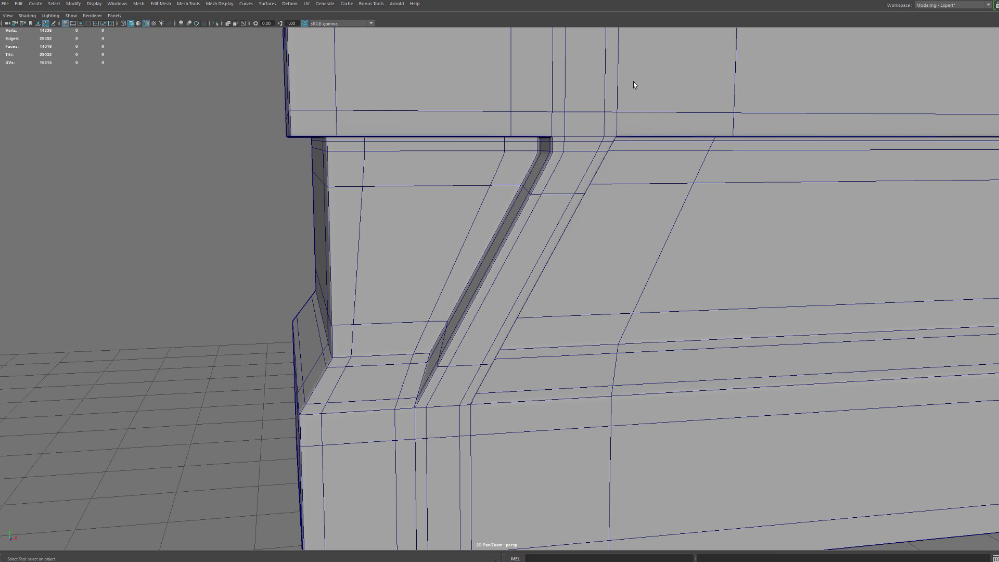
click(23, 17)
click(43, 89)
alt+drag(560, 310, 558, 259)
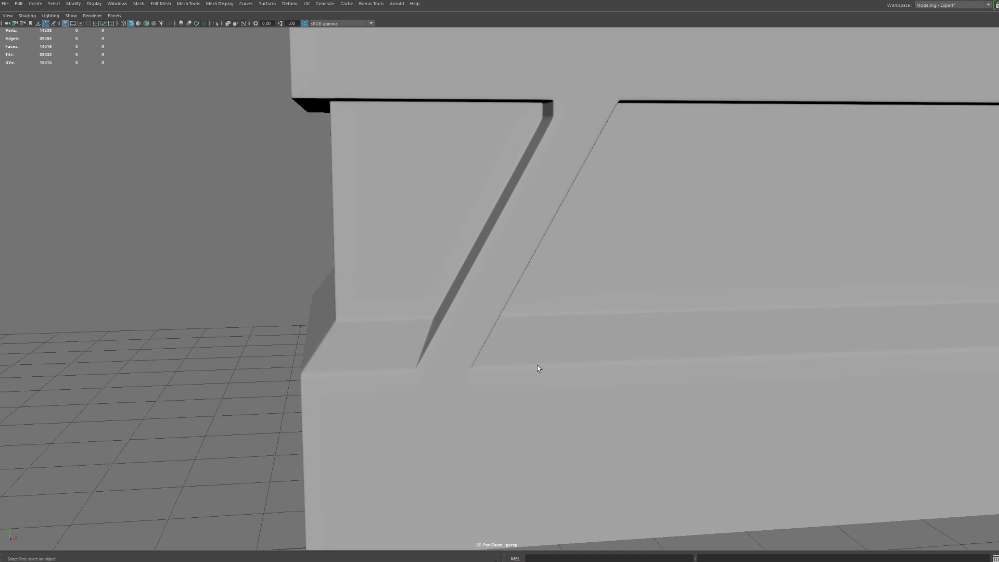
Assign the existing Blinn material to the structure
right_click(569, 268)
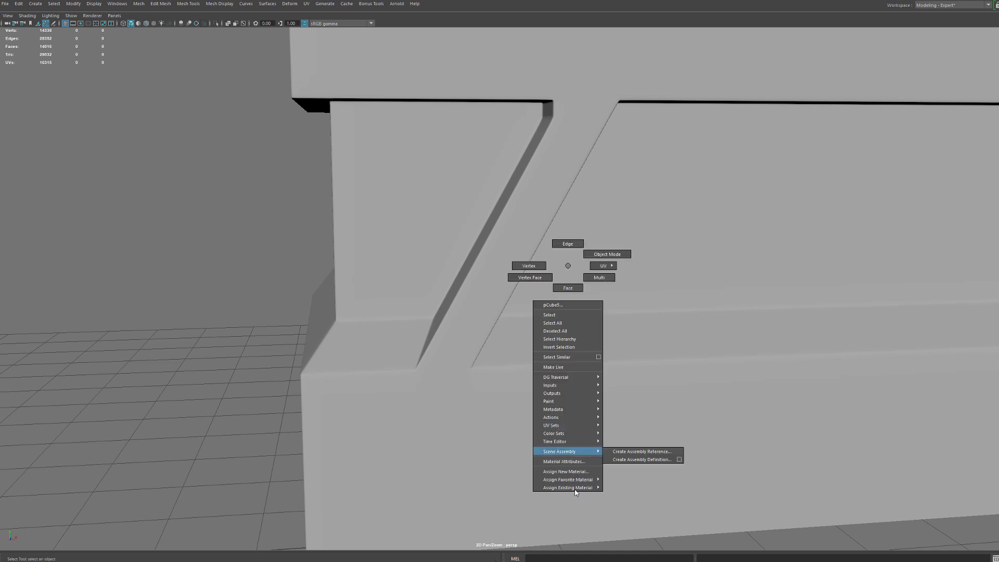
mouse_move(579, 490)
click(620, 487)
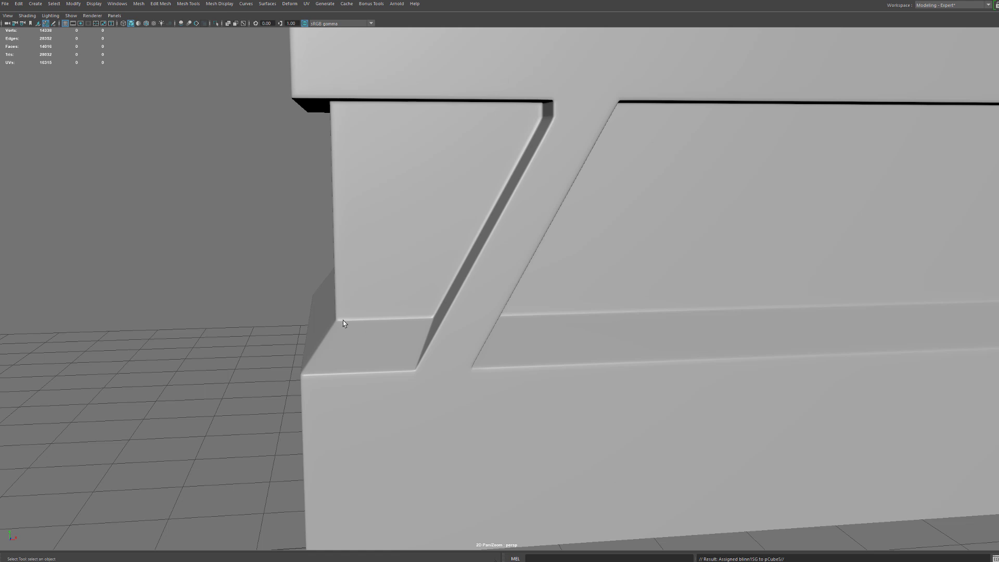
Check the highlights on the smoothed corner and strut edges, then select the structure and return it to the unsmoothed display
alt+drag(695, 126, 536, 114)
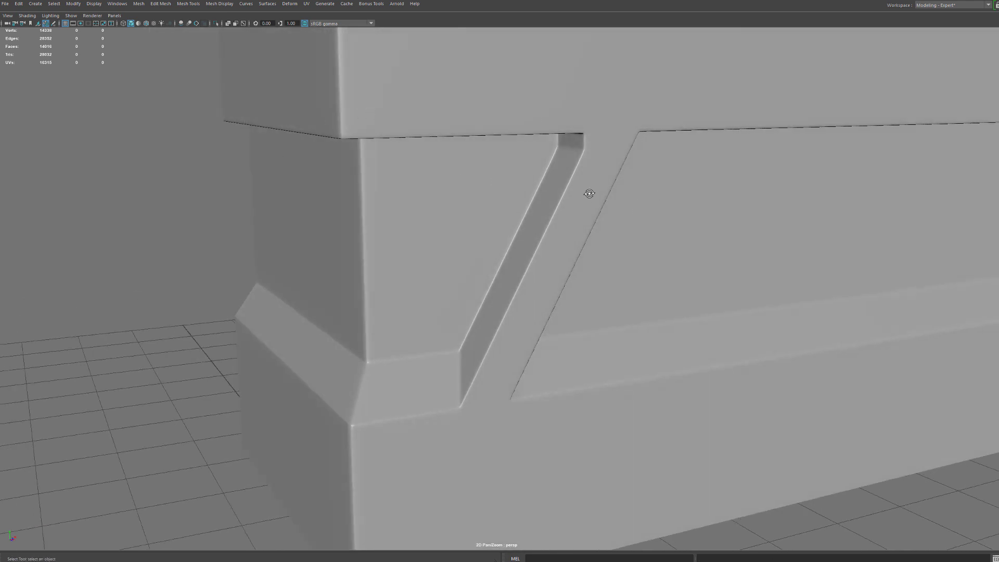
alt+drag(589, 193, 714, 229)
alt+drag(407, 250, 466, 269)
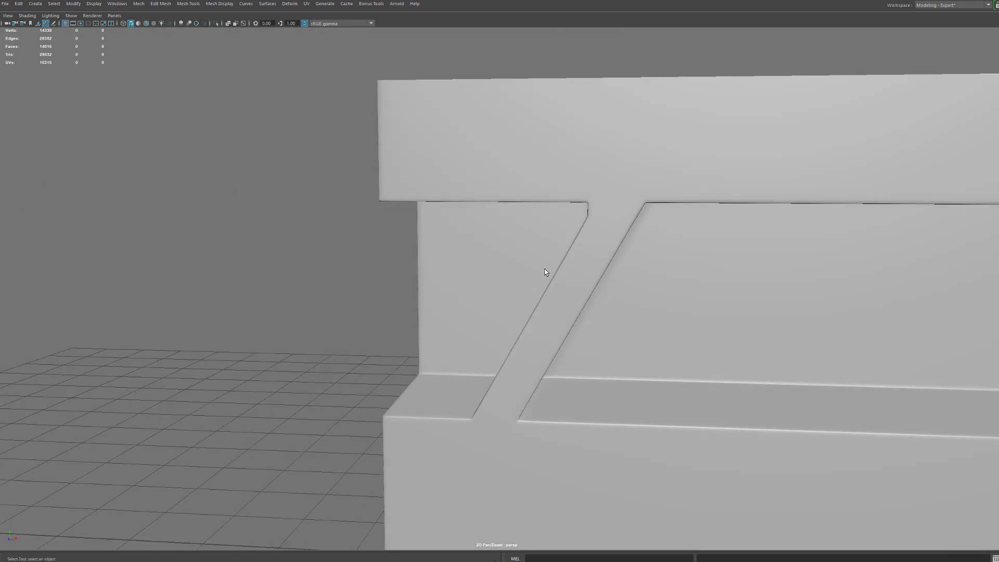
scroll(544, 269, down, 3)
click(640, 216)
key(1)
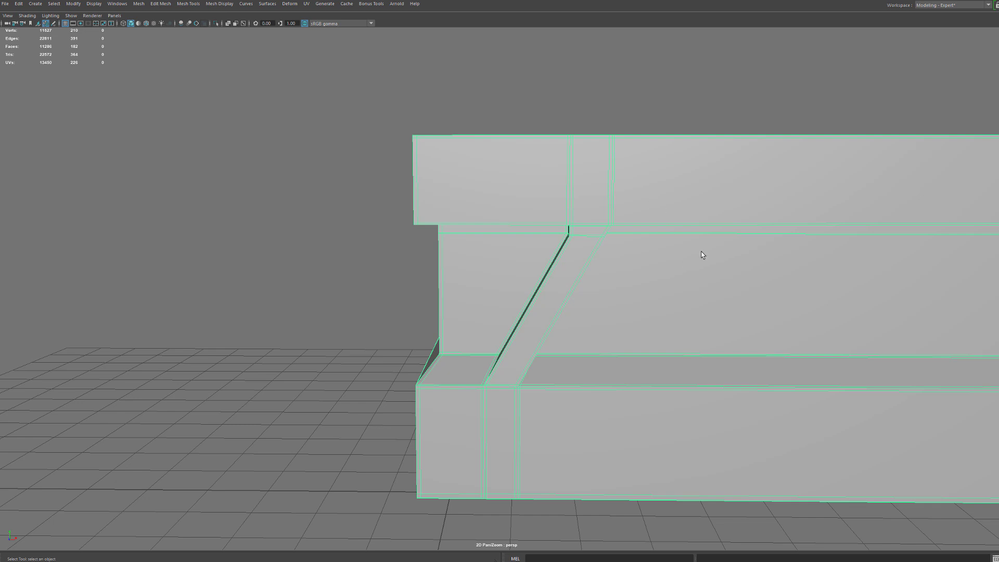
Insert an edge loop across the long wall just beyond the strut and scale it flat along X so it runs vertically
key(g)
drag(704, 234, 704, 233)
click(716, 236)
alt+middle_drag(716, 236, 670, 262)
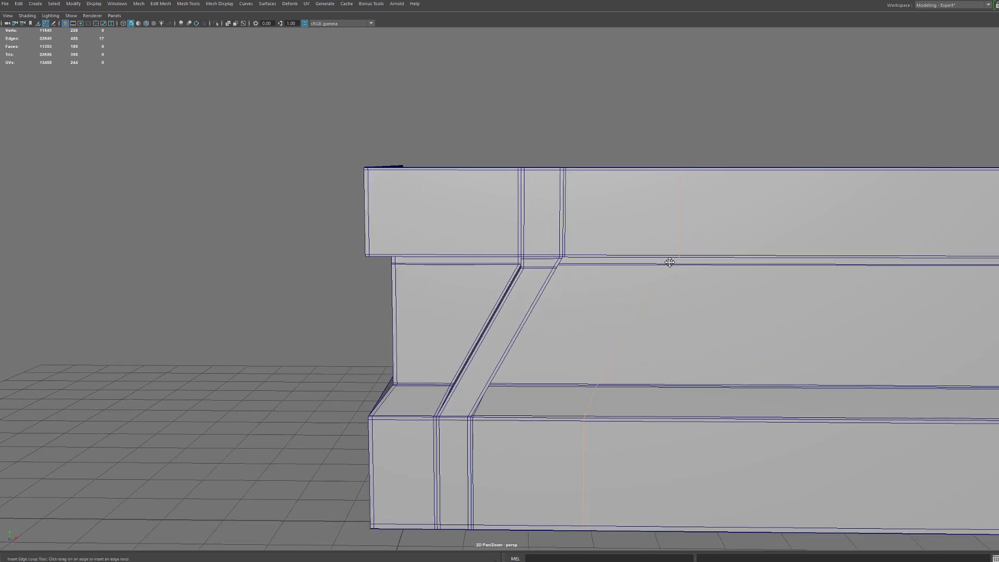
key(r)
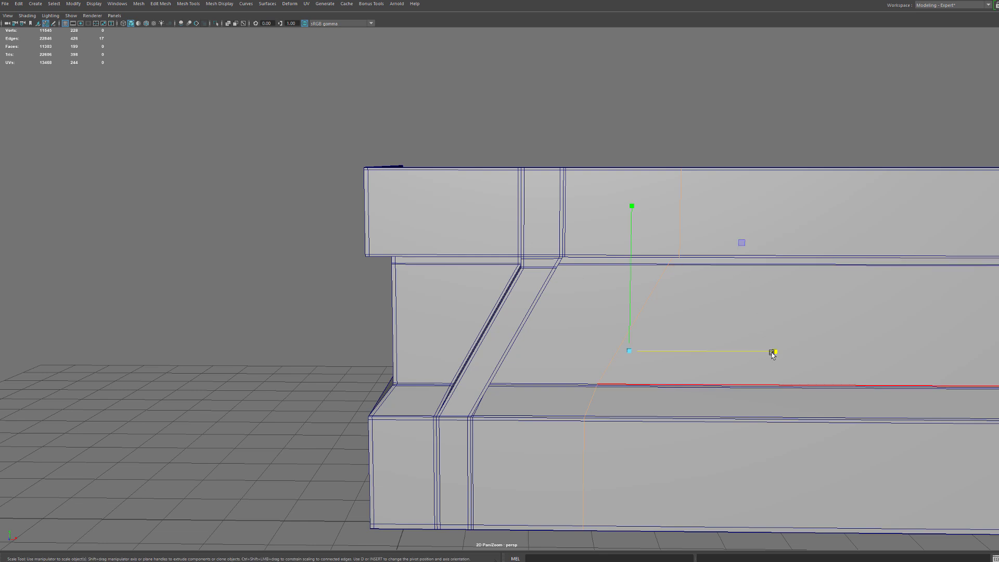
alt+drag(646, 329, 652, 332)
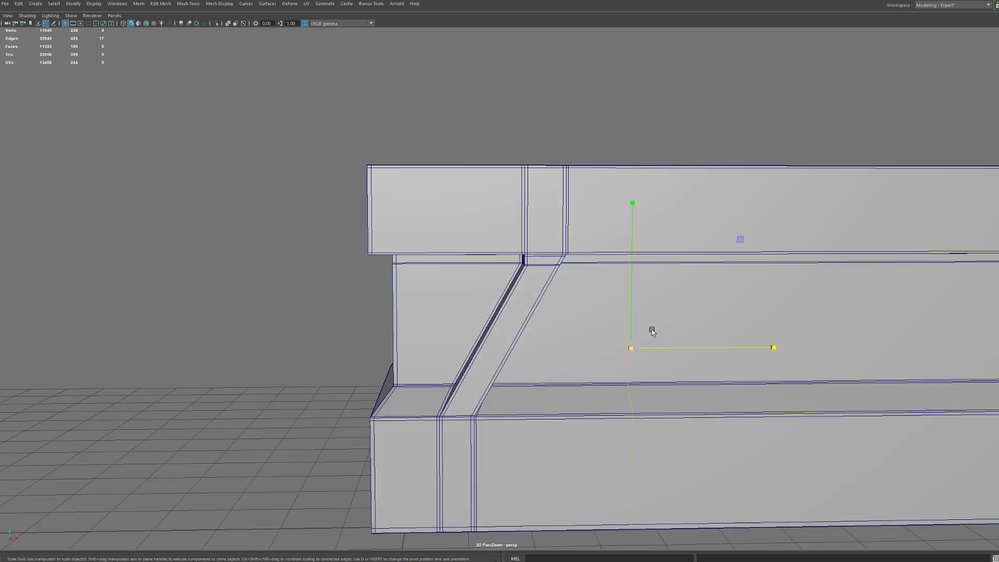
alt+middle_drag(653, 333, 571, 267)
Detach the mesh along the new vertical loop and delete the plain wall section on the side away from the strut
key(w)
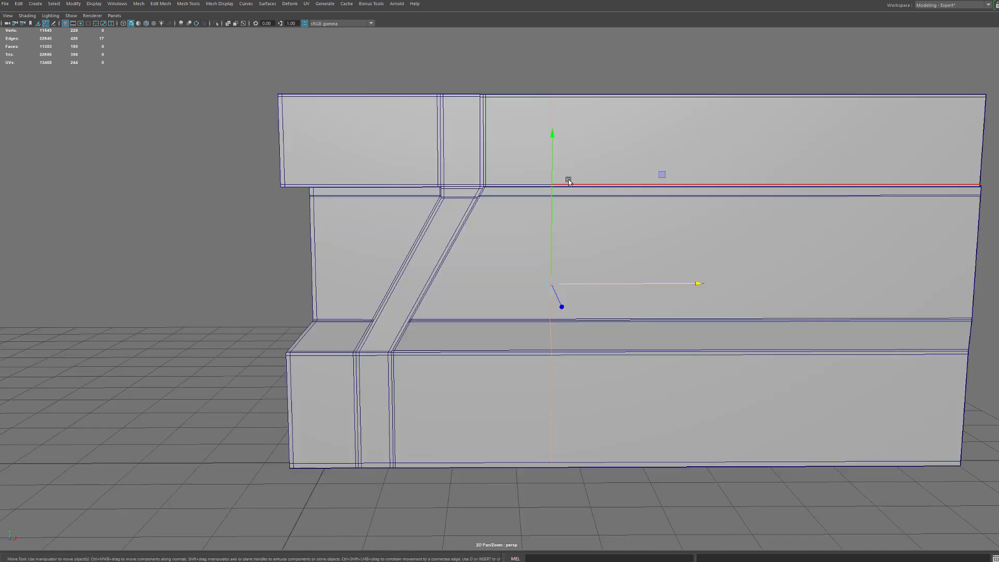
key(g)
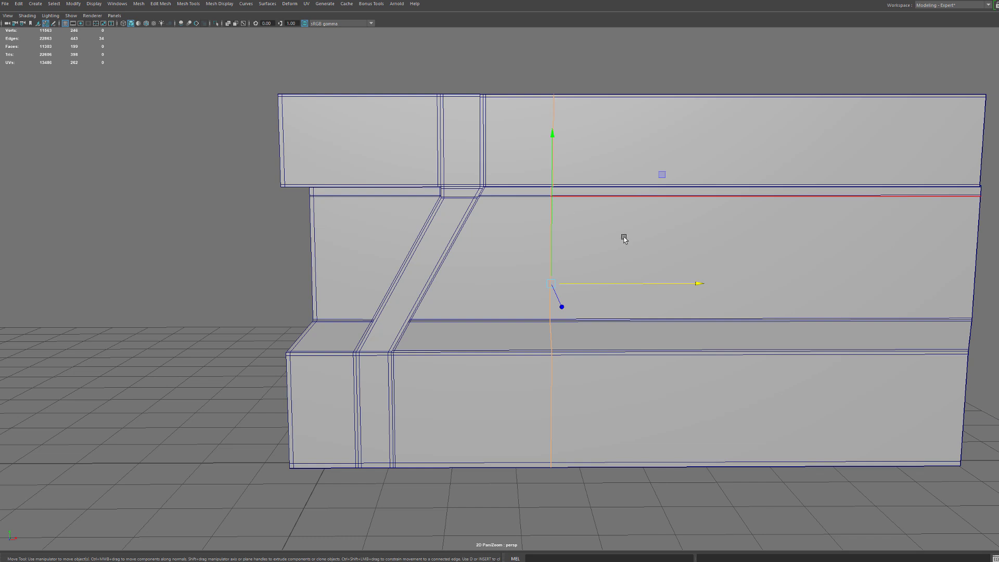
right_drag(611, 132, 612, 155)
double_click(614, 138)
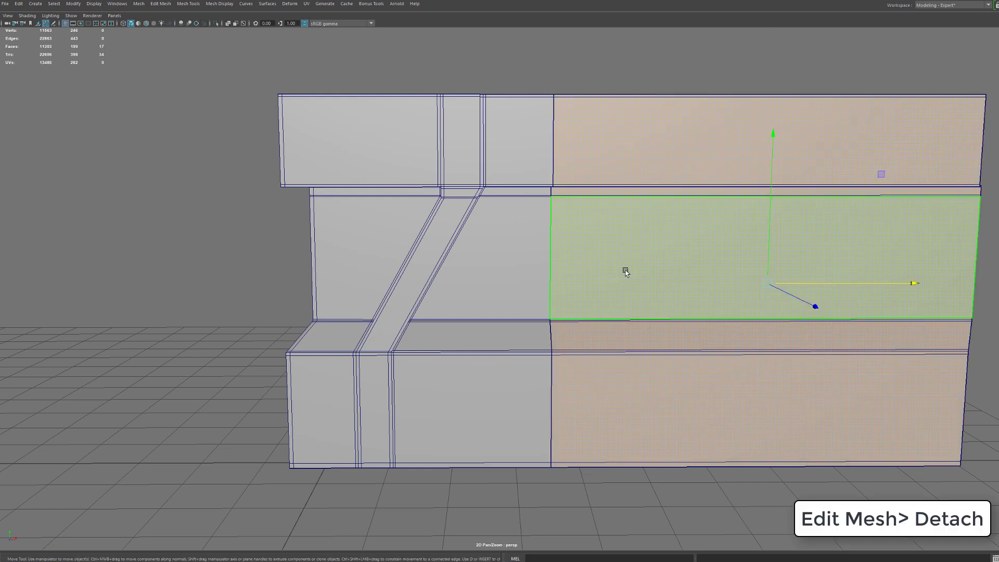
key(Delete)
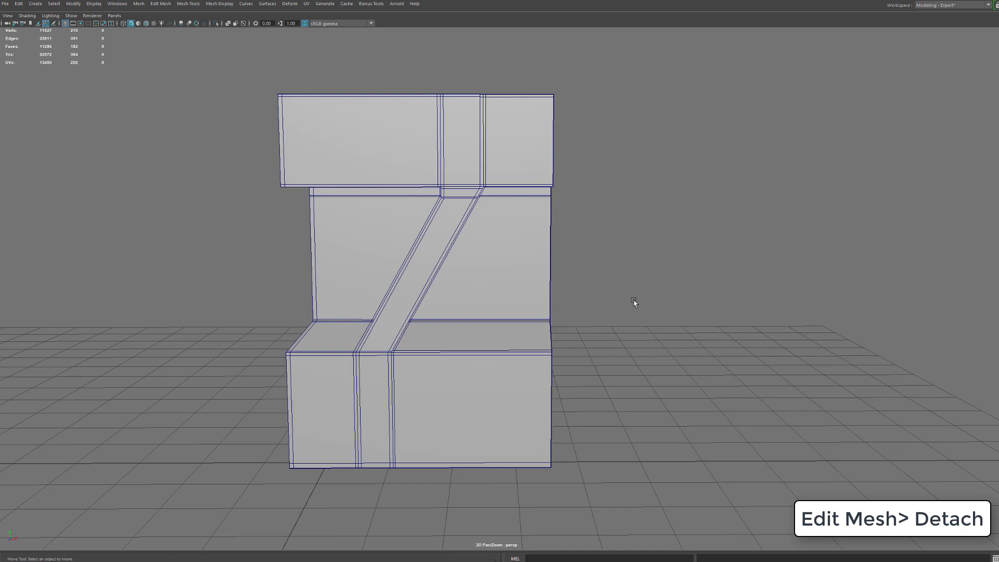
Snap the structure's pivot to a vertex on the cut border and mirror the structure across X
alt+drag(634, 303, 508, 111)
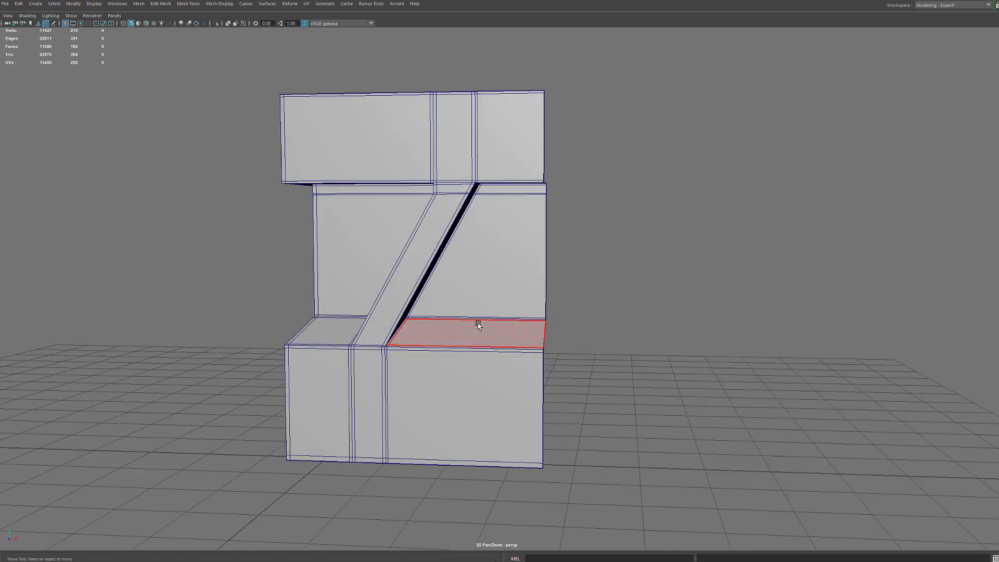
alt+drag(479, 325, 413, 261)
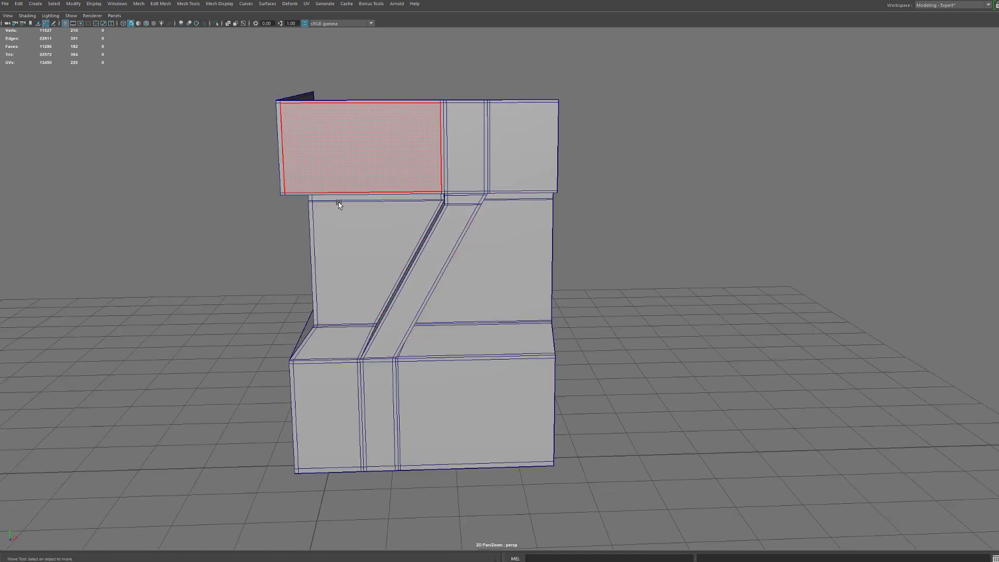
alt+drag(473, 167, 460, 160)
right_click(510, 141)
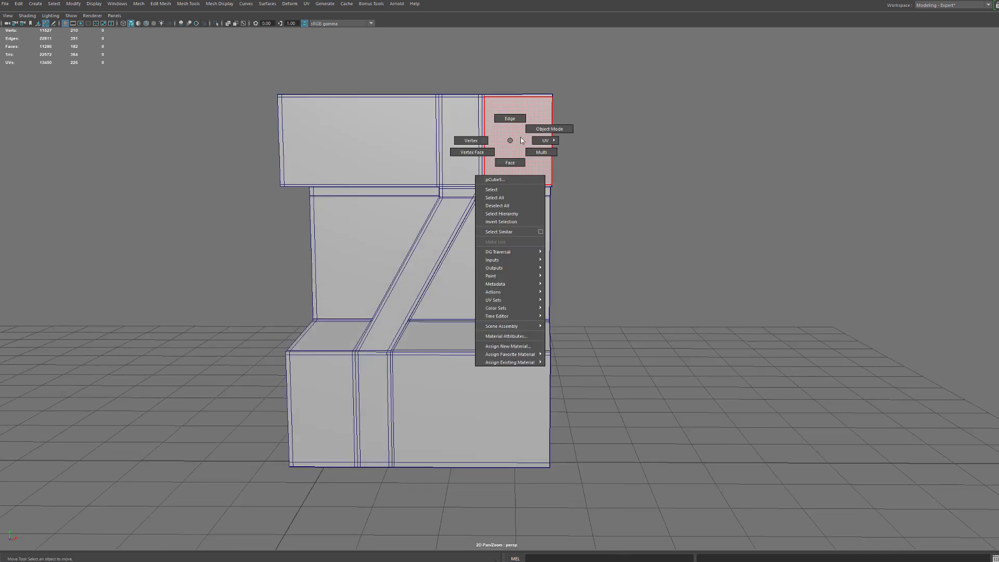
right_drag(521, 140, 544, 130)
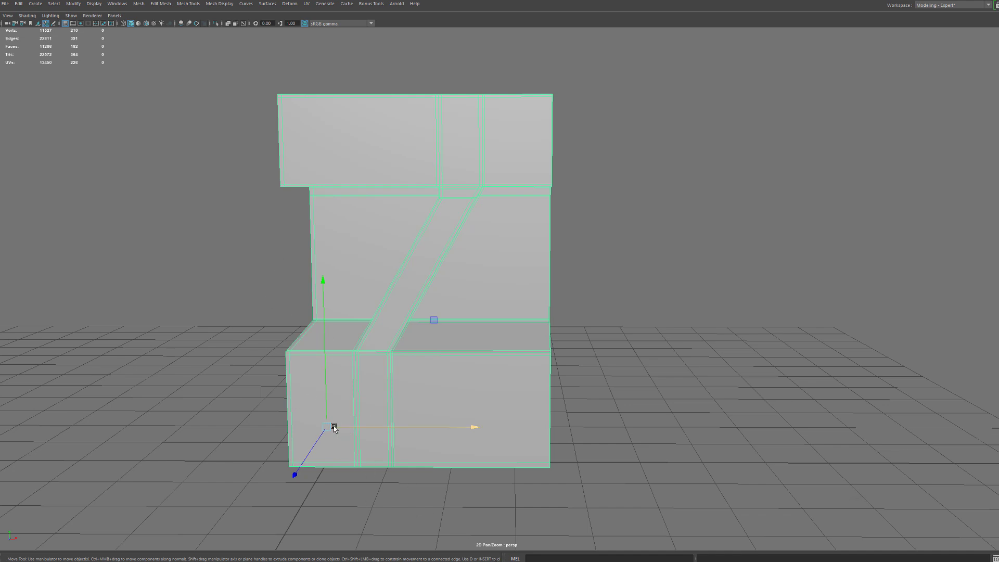
key(d)
click(334, 443)
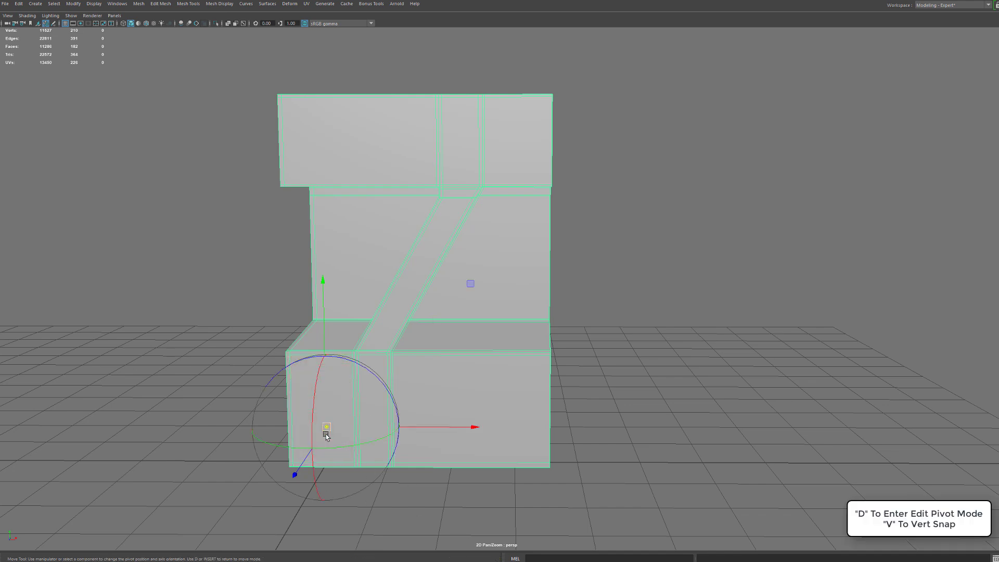
middle_drag(577, 211, 572, 191)
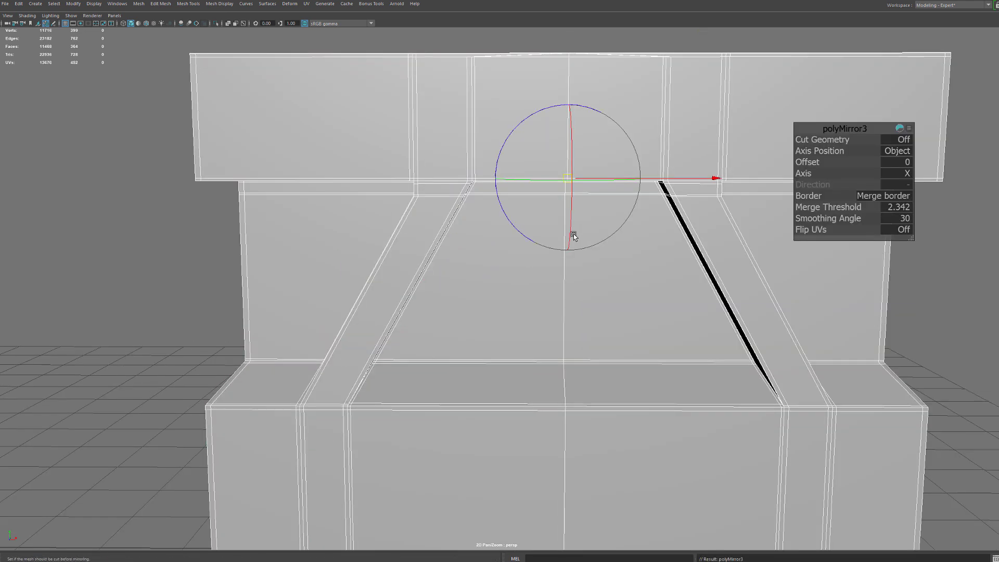
Set the mirror's merge threshold to 0.01 and check the centre seam between the two halves
alt+middle_drag(606, 281, 529, 245)
alt+drag(529, 246, 537, 250)
alt+right_drag(537, 250, 417, 265)
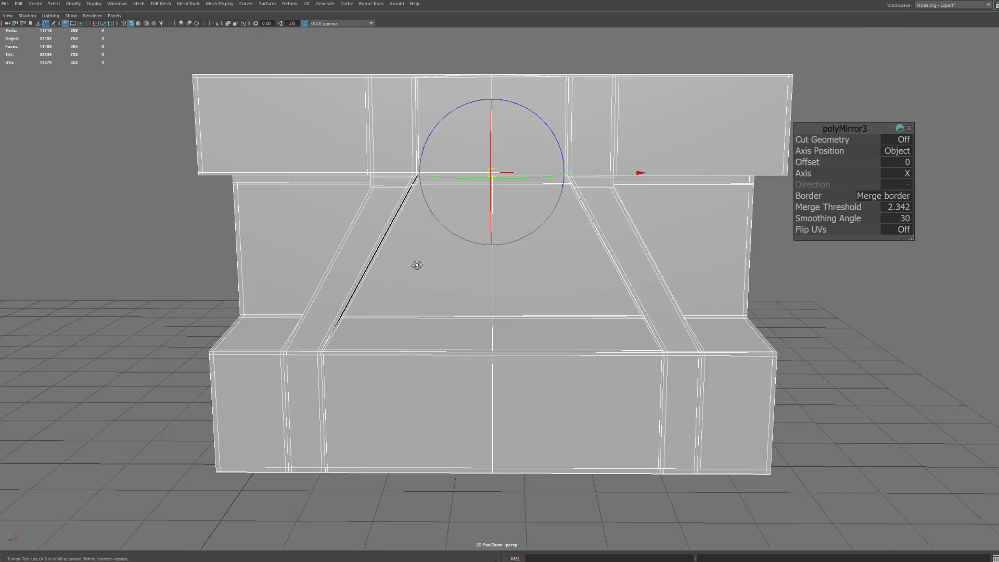
alt+drag(417, 266, 417, 264)
drag(823, 207, 813, 208)
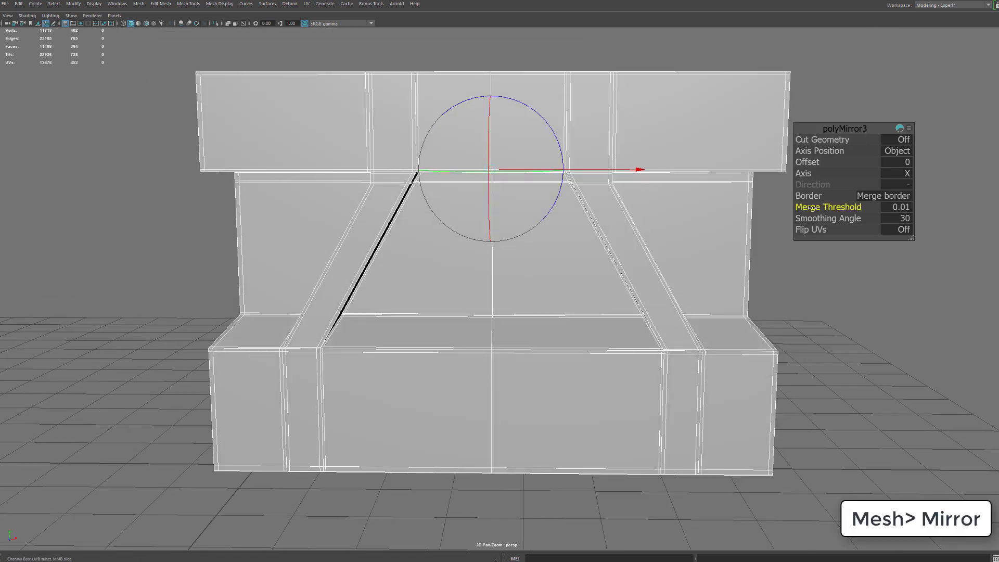
alt+drag(562, 277, 583, 276)
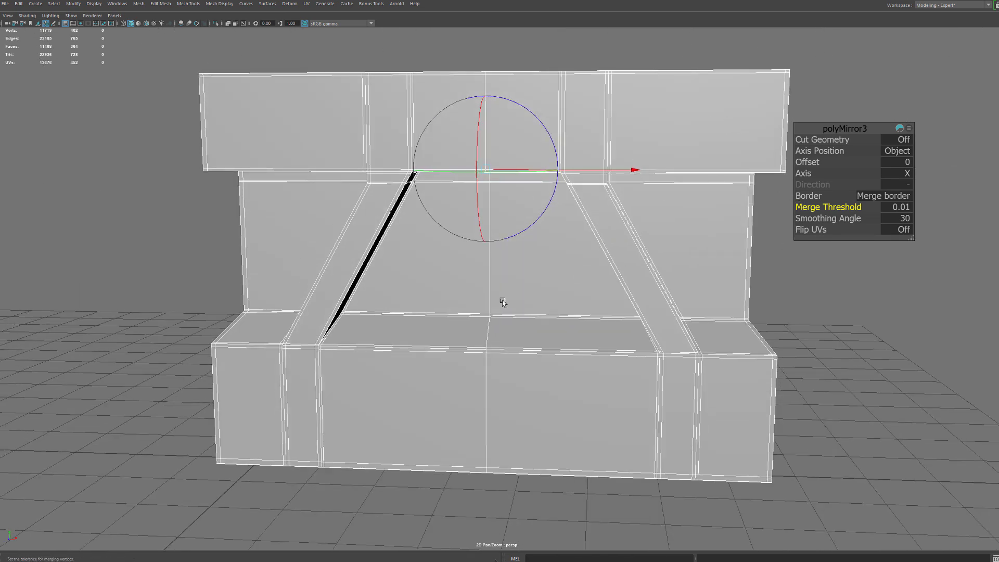
alt+drag(503, 303, 443, 268)
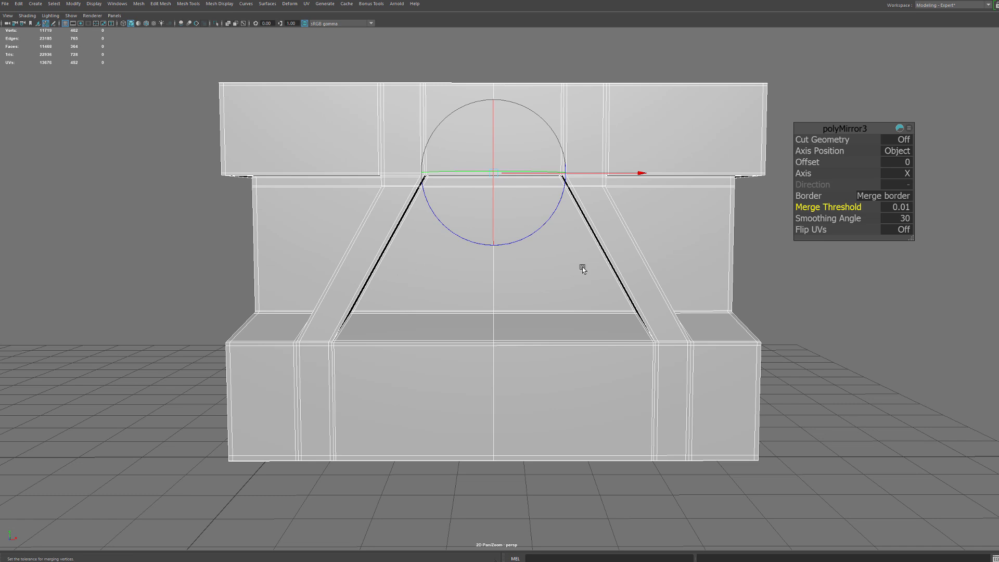
Set the mirror offset to -0.22 and the merge threshold to 0.55, then inspect the seam
click(808, 162)
middle_drag(807, 161, 802, 164)
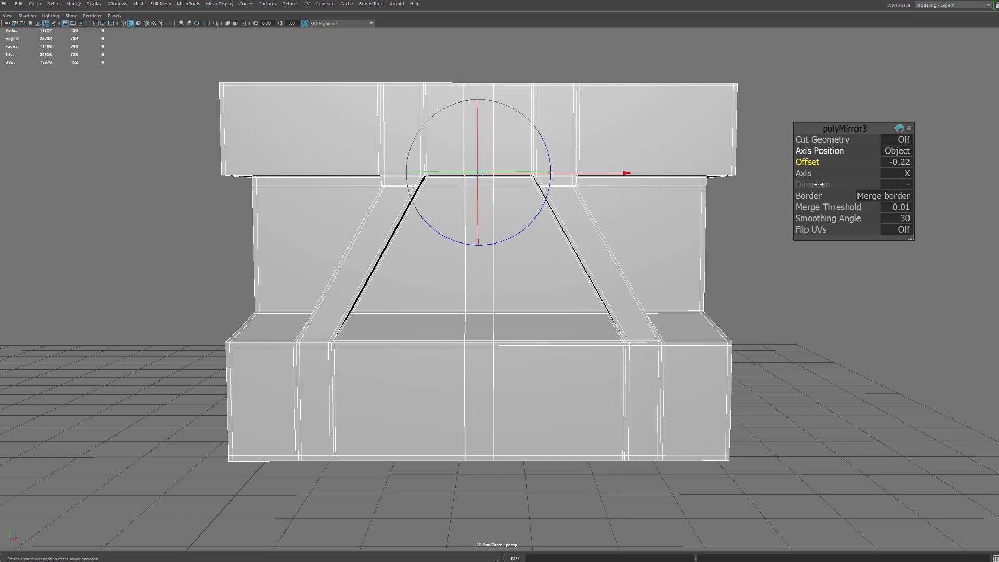
click(827, 208)
middle_drag(828, 208, 833, 213)
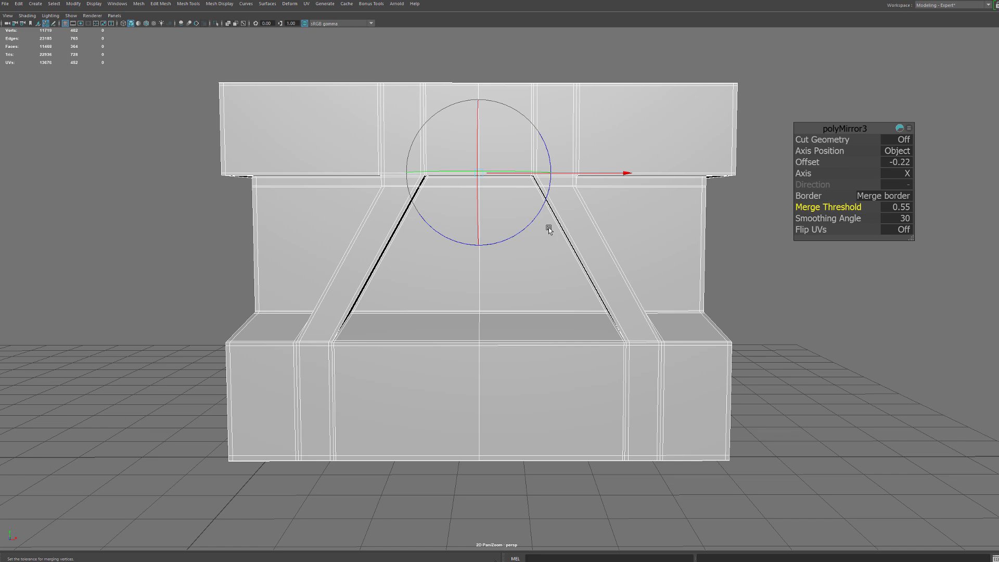
mouse_move(546, 232)
alt+mouse_down()
mouse_move(543, 213)
mouse_move(531, 224)
alt+mouse_up()
scroll(435, 276, up, 5)
alt+drag(435, 275, 436, 287)
alt+right_drag(435, 286, 344, 323)
alt+drag(506, 300, 500, 295)
scroll(500, 295, down, 3)
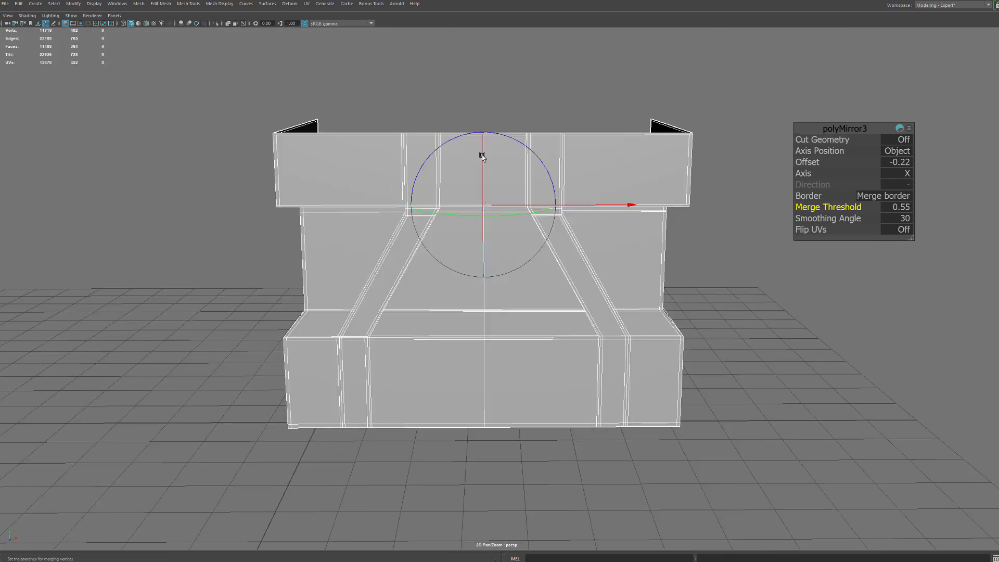
key(w)
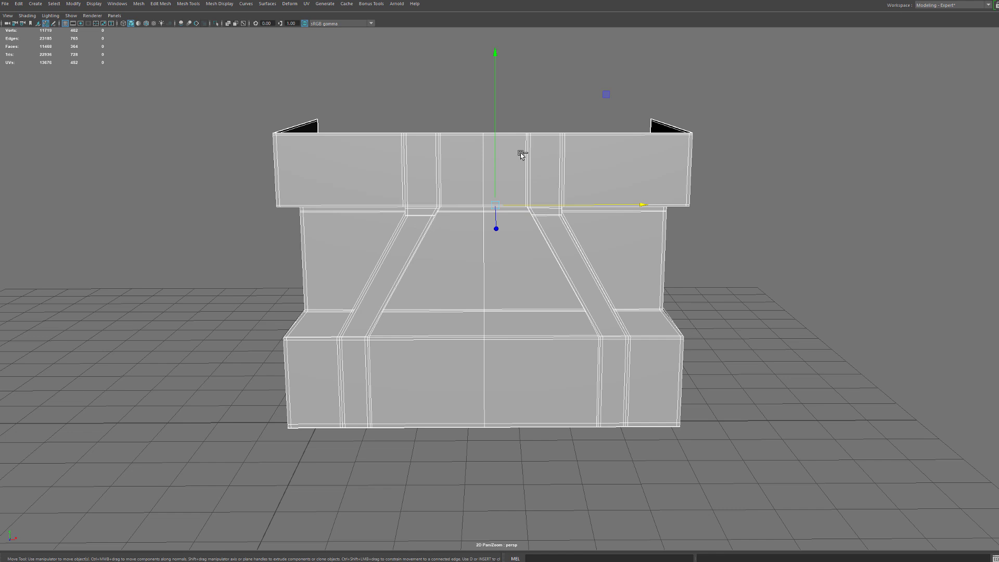
alt+drag(552, 216, 496, 290)
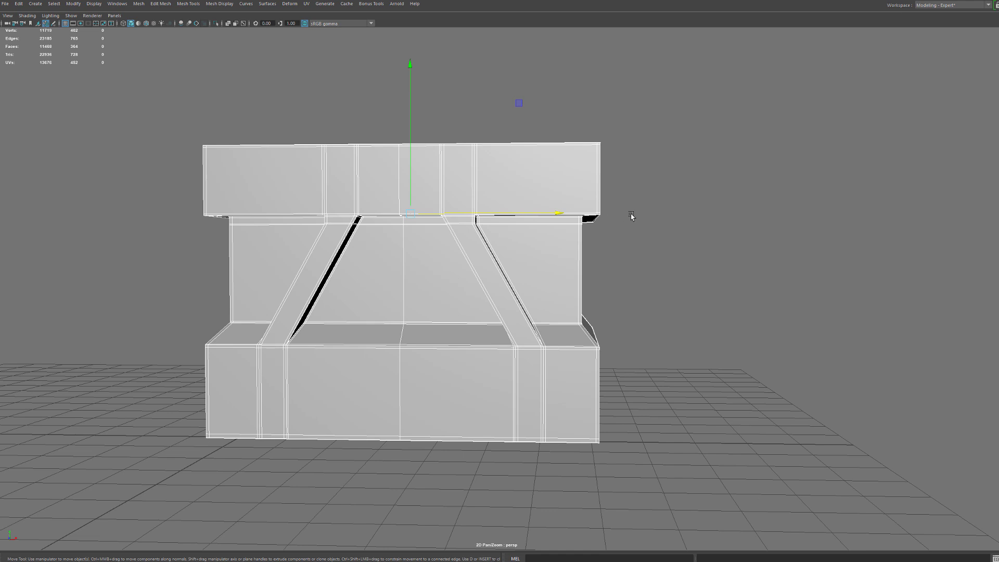
Delete the faces of the return wall at the mirrored end, leaving that end of the front wall open
right_drag(595, 185, 596, 196)
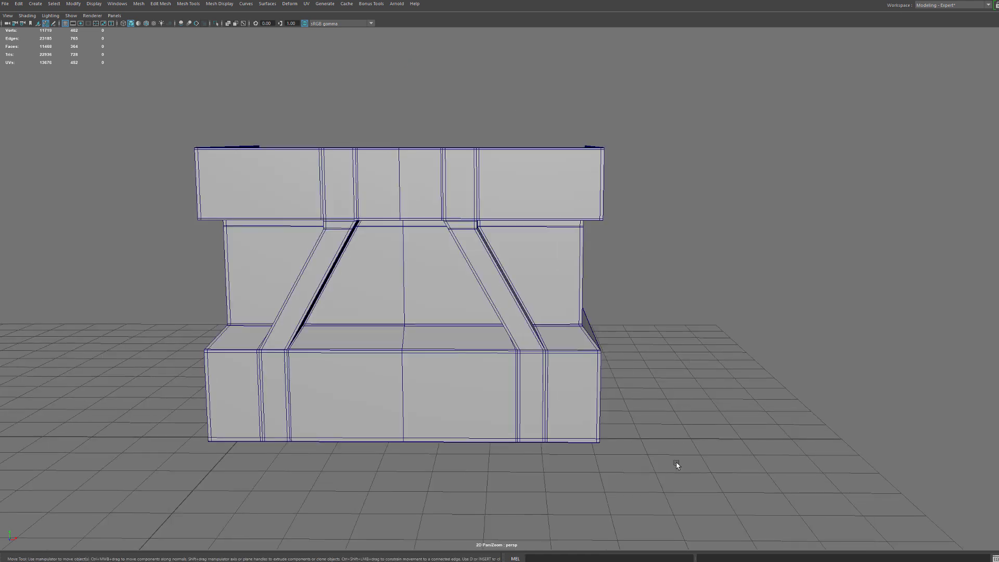
alt+drag(677, 462, 676, 449)
alt+drag(716, 402, 577, 102)
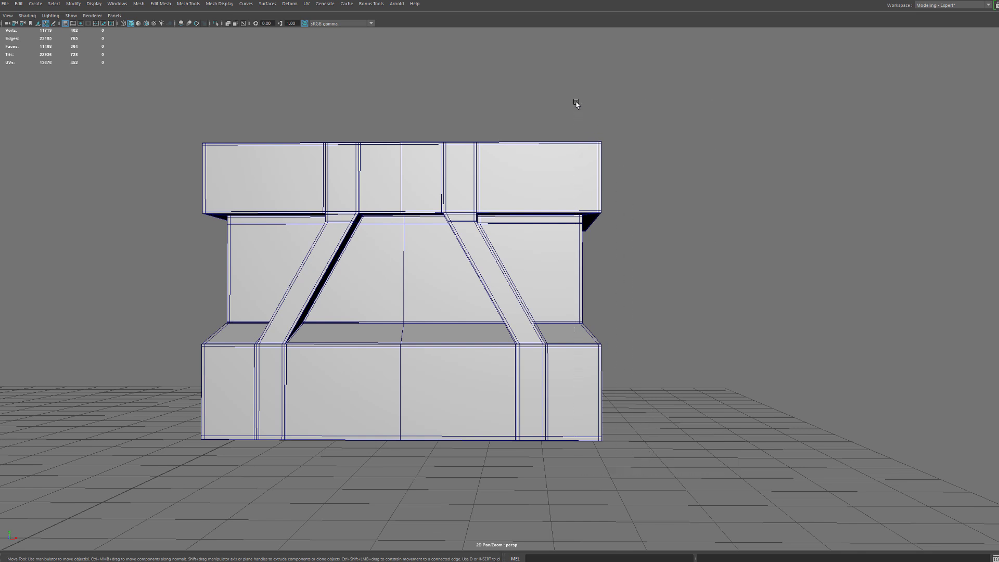
drag(448, 44, 568, 476)
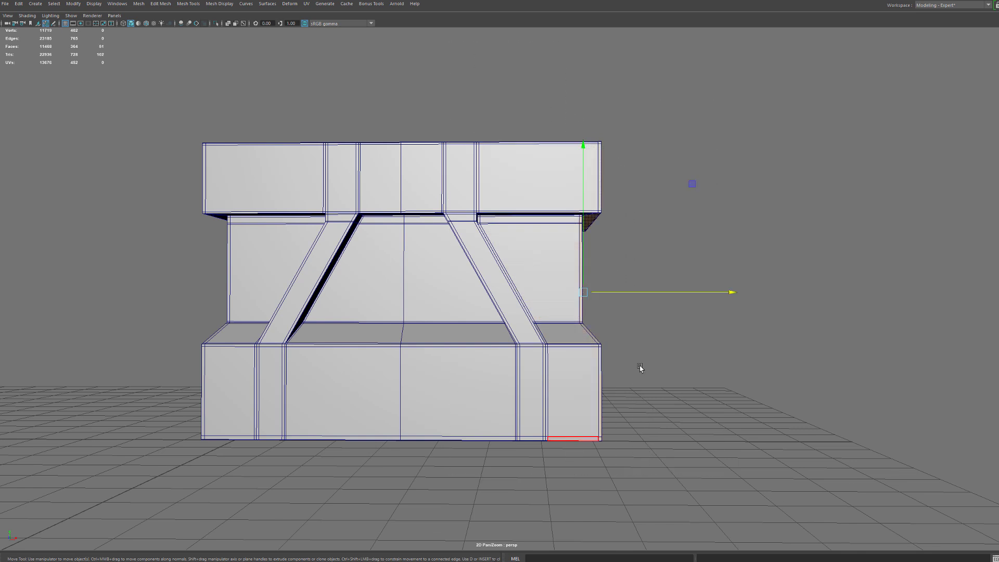
alt+drag(641, 368, 761, 457)
key(Delete)
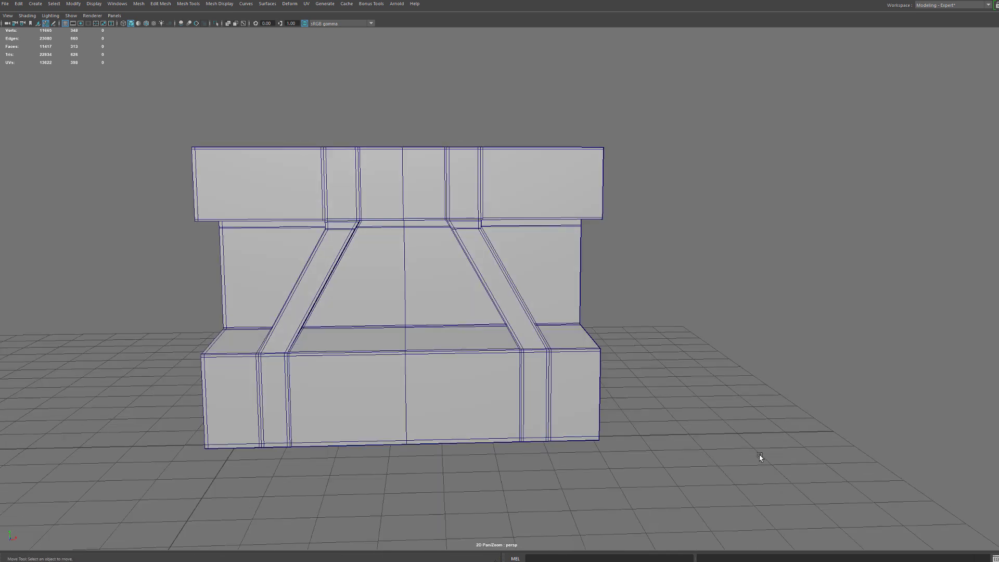
Select the border vertices at the open end and scale them flat along X into one vertical plane
alt+drag(712, 477, 567, 86)
key(r)
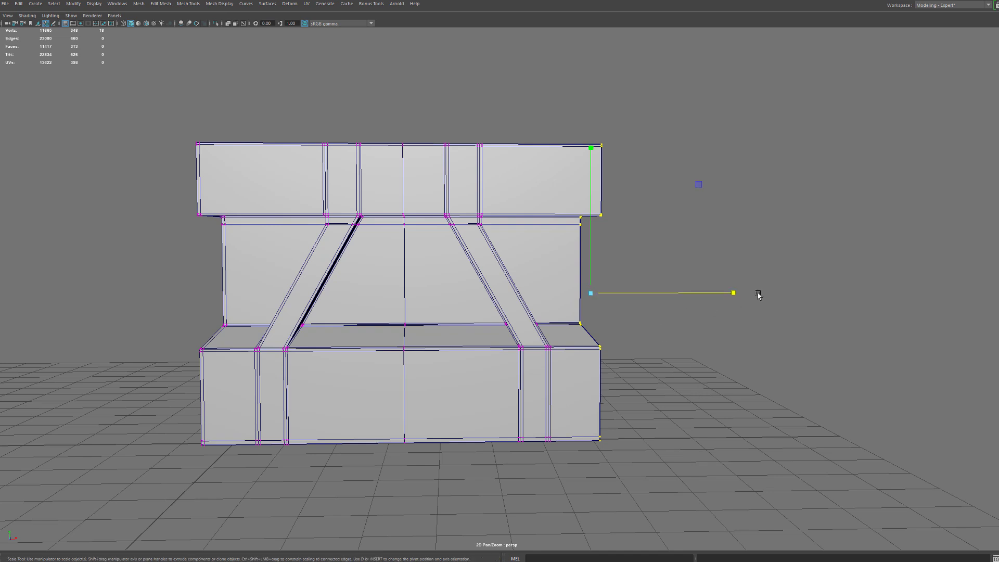
drag(733, 292, 573, 328)
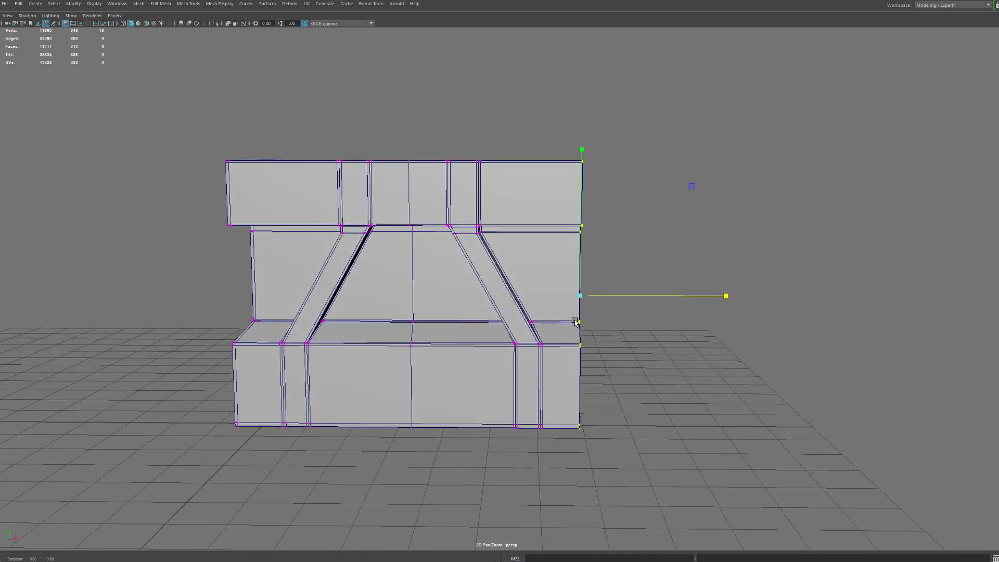
Snap the structure's pivot to the flattened open end and mirror the whole structure across X to double its length
right_drag(514, 197, 563, 206)
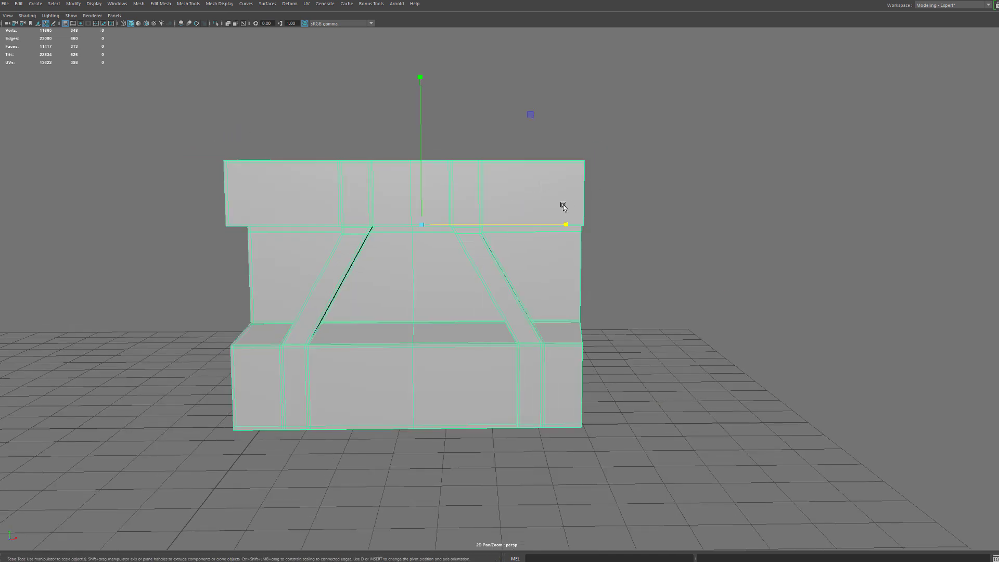
key(d)
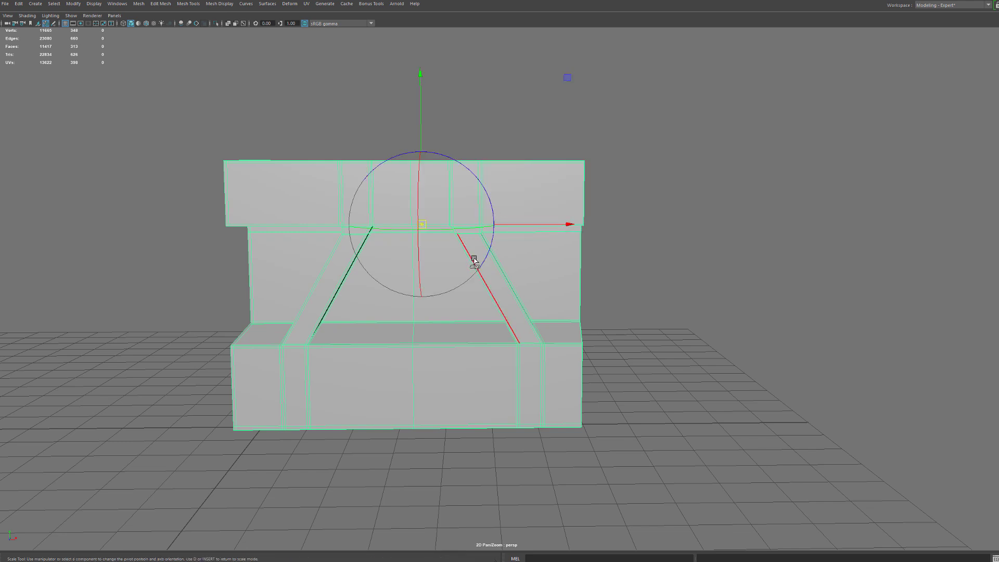
drag(424, 224, 518, 299)
key(w)
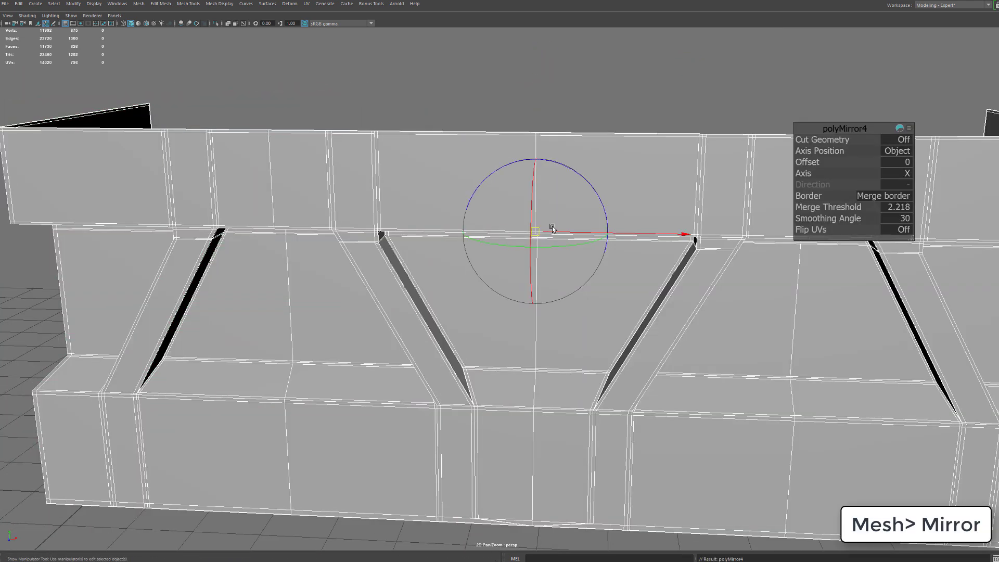
Set the second mirror's merge threshold to 0.183 so the centre seam merges without collapsing the strut edge loops
alt+drag(551, 224, 558, 300)
alt+right_drag(557, 303, 509, 348)
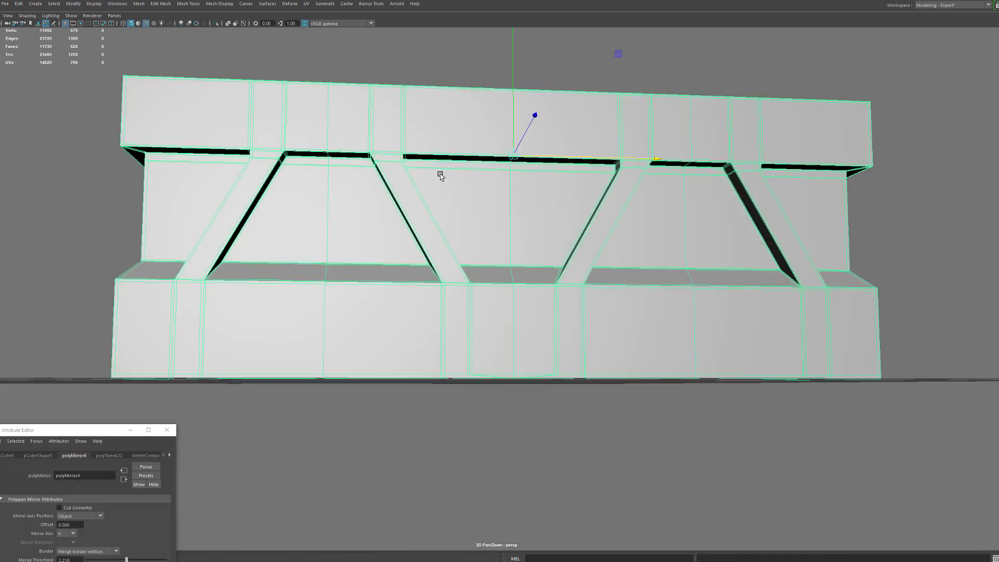
alt+right_drag(441, 176, 362, 362)
drag(115, 434, 335, 281)
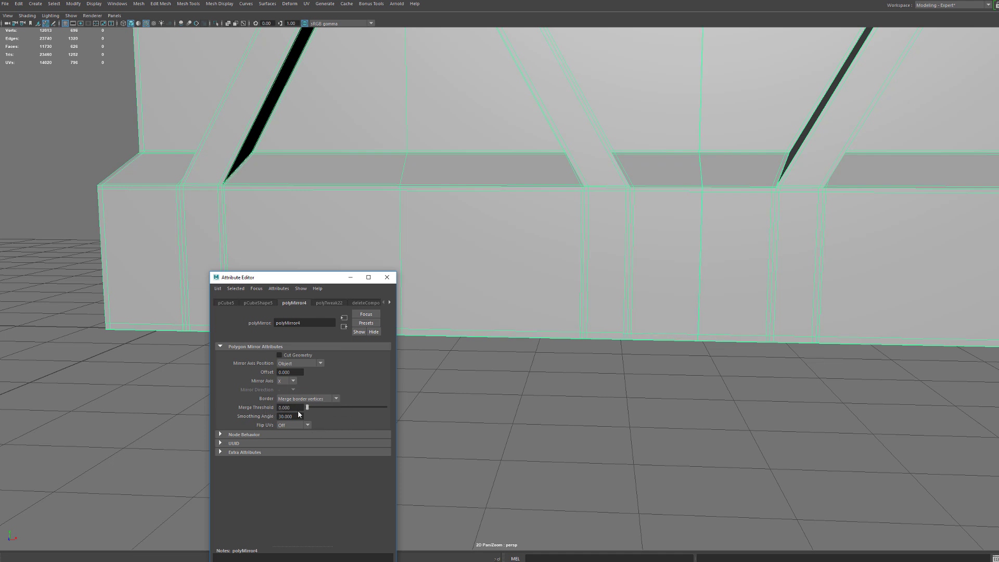
scroll(677, 173, down, 8)
key(w)
Preview the mirrored structure smoothed and clear the selection
right_drag(658, 149, 695, 134)
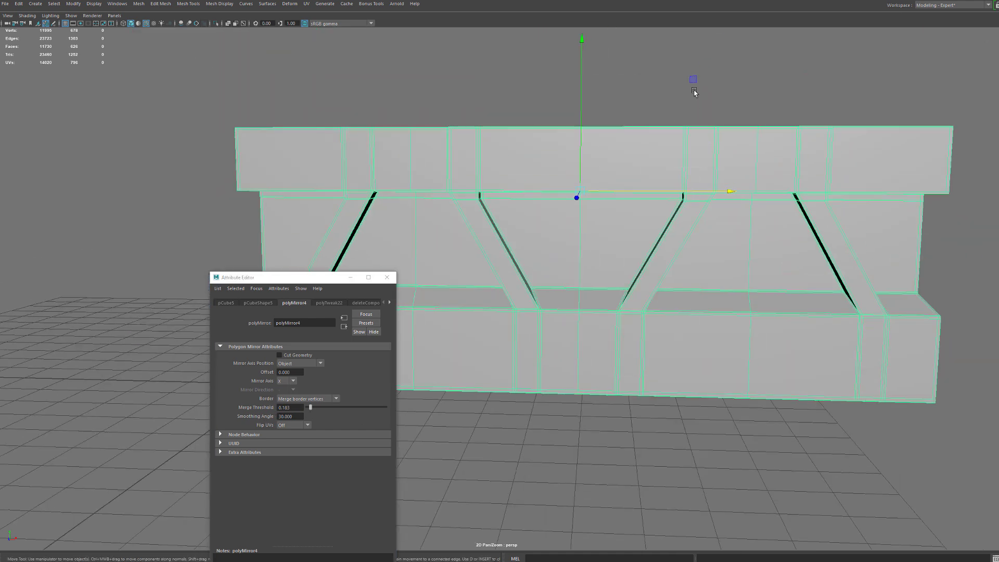
click(694, 89)
click(512, 139)
click(524, 67)
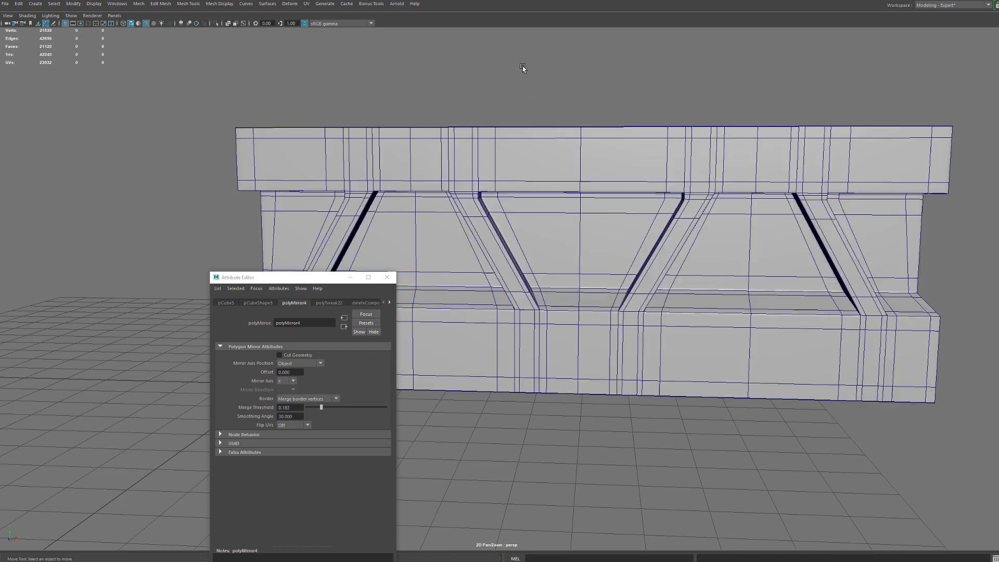
Put the Attribute Editor away, bring up the Viewport 2.0 renderer settings, and examine the smoothed struts and edges without wireframe
click(350, 280)
alt+drag(409, 371, 514, 379)
alt+drag(640, 367, 551, 360)
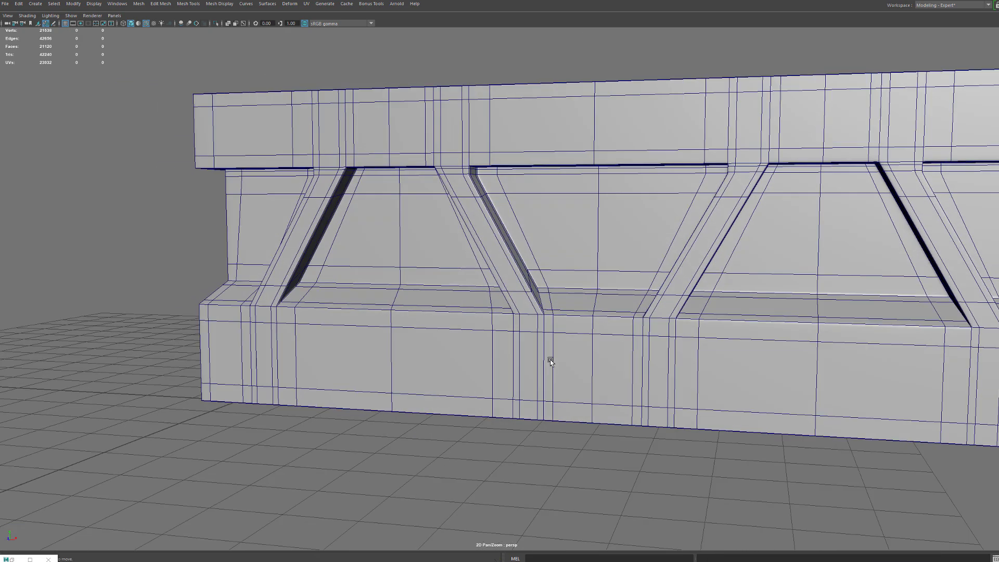
alt+right_drag(550, 361, 464, 408)
alt+drag(463, 408, 457, 408)
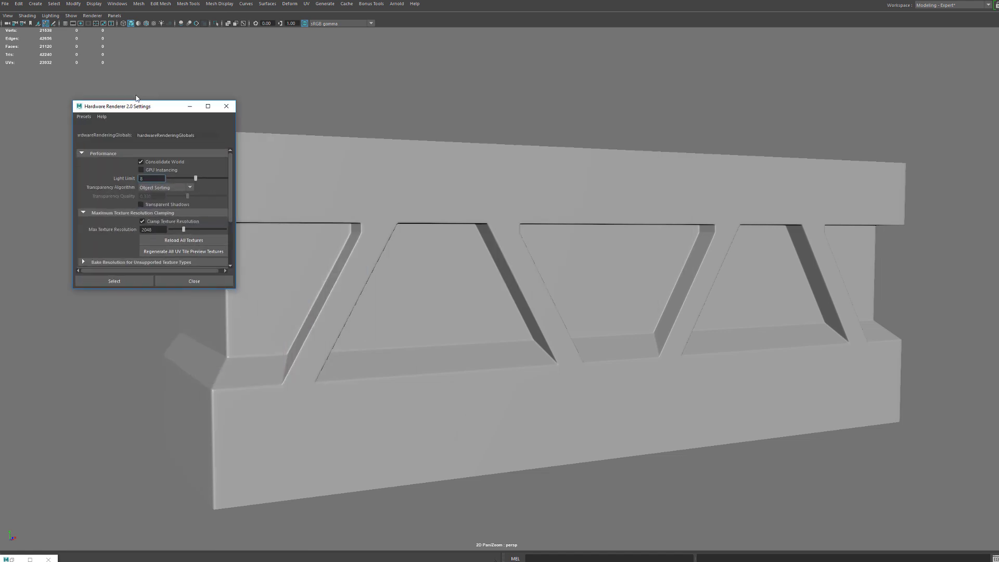
drag(136, 98, 77, 92)
alt+right_drag(364, 219, 553, 214)
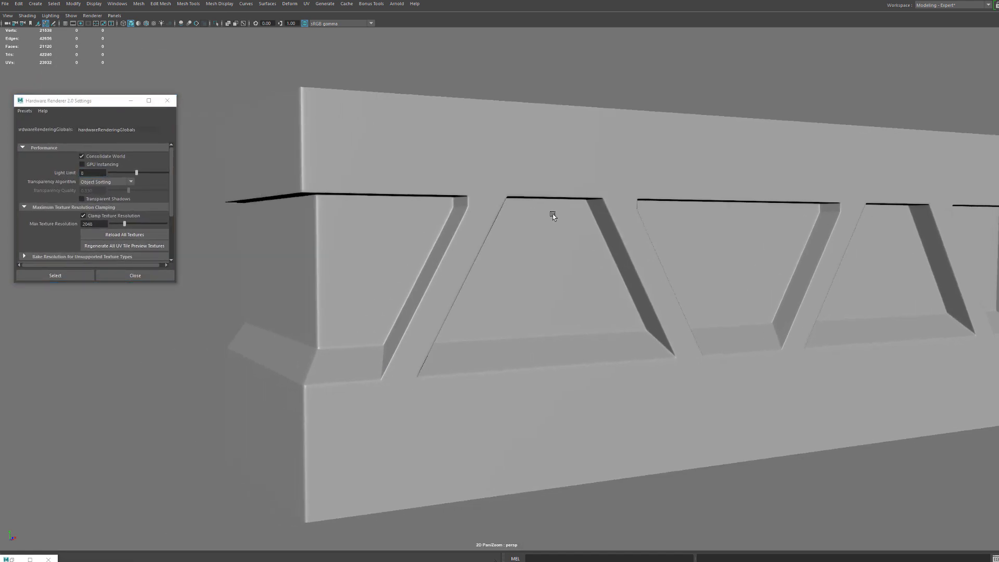
alt+drag(553, 213, 555, 218)
Compare the structure's edges up close, alternately selecting and deselecting it to show and hide its edge loops
click(468, 234)
alt+right_drag(479, 296, 544, 232)
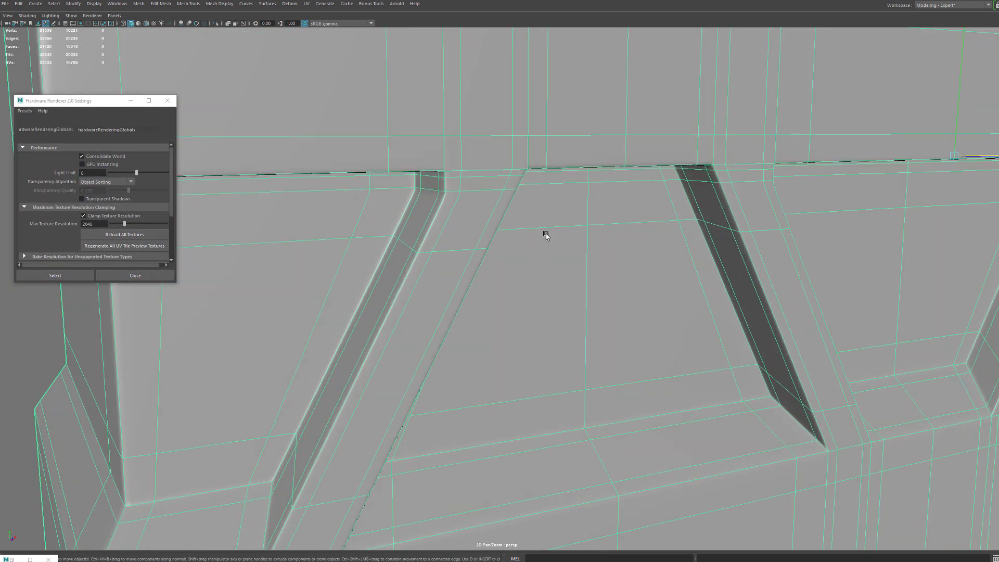
alt+right_drag(568, 321, 583, 189)
click(537, 53)
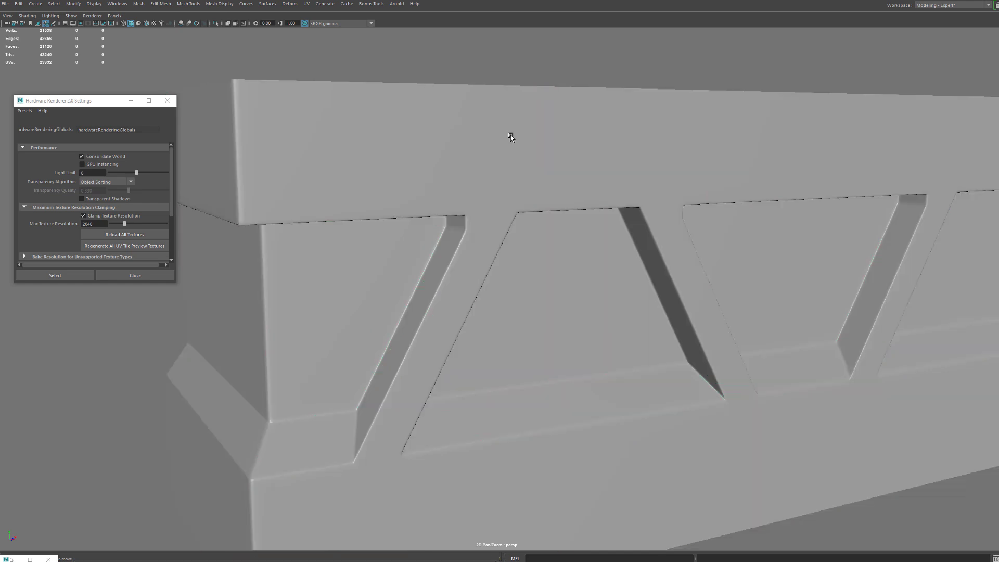
click(485, 148)
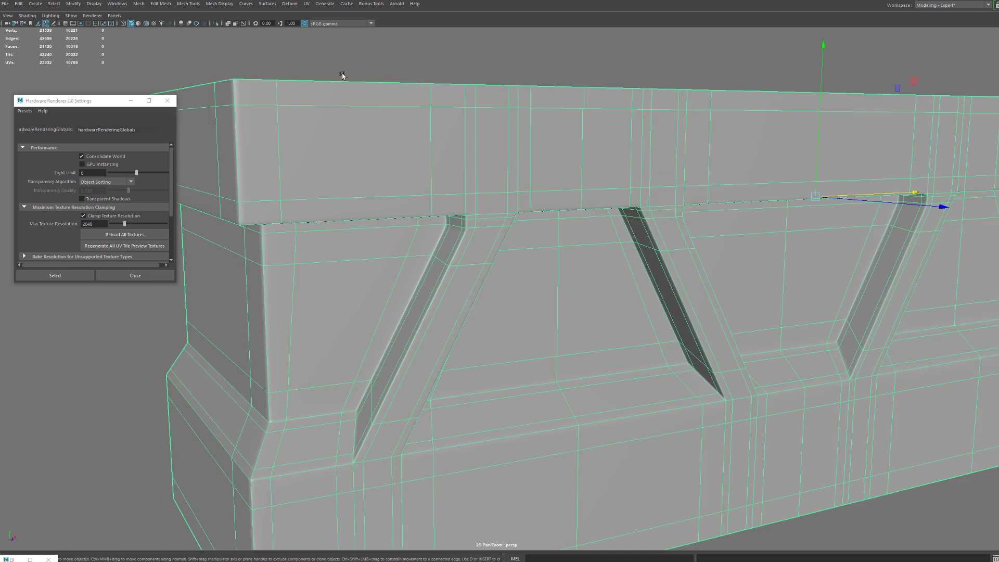
click(467, 60)
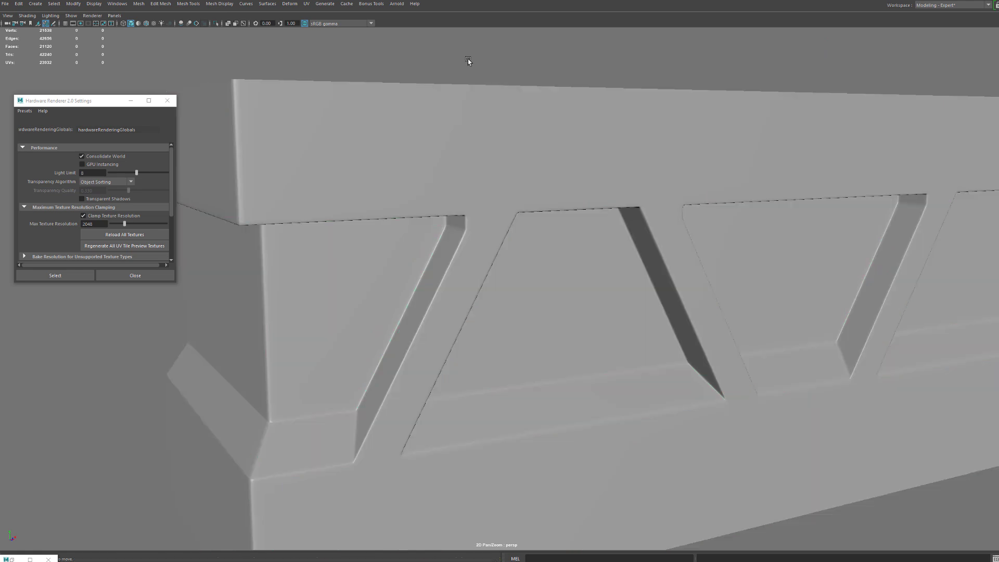
click(508, 128)
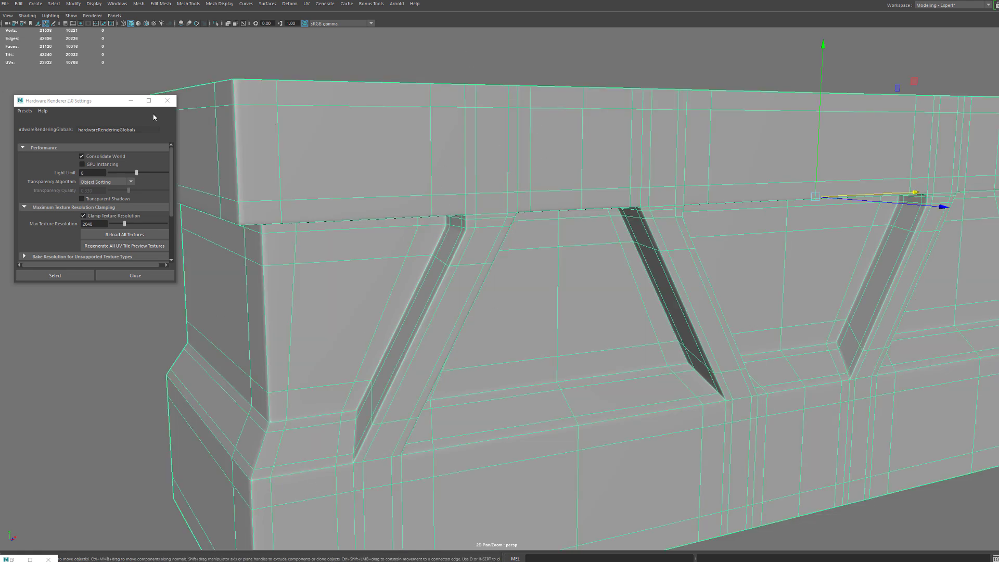
Turn on Wireframe on Shaded for the viewport and clear the selection to view the strut edges with wireframe
click(27, 16)
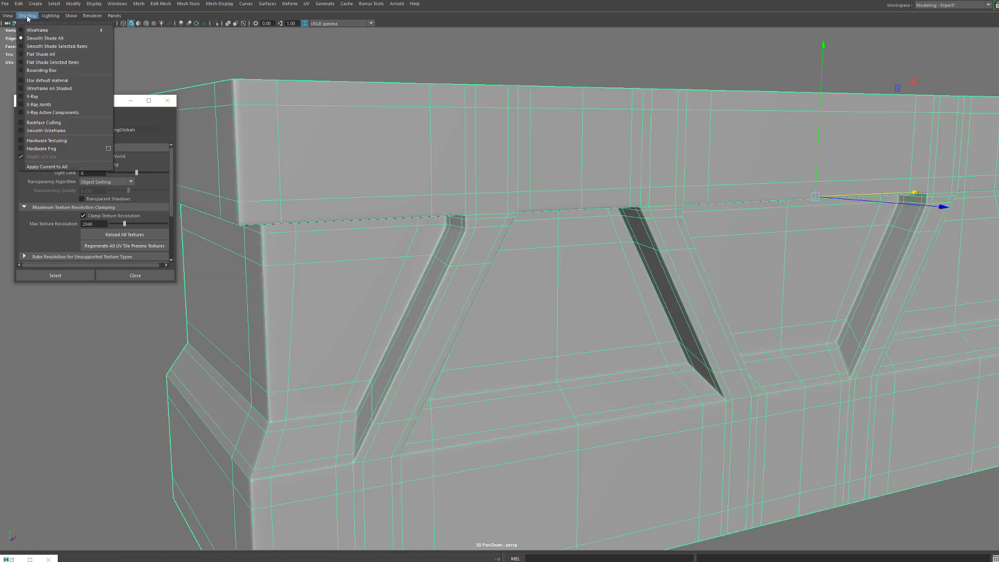
click(46, 89)
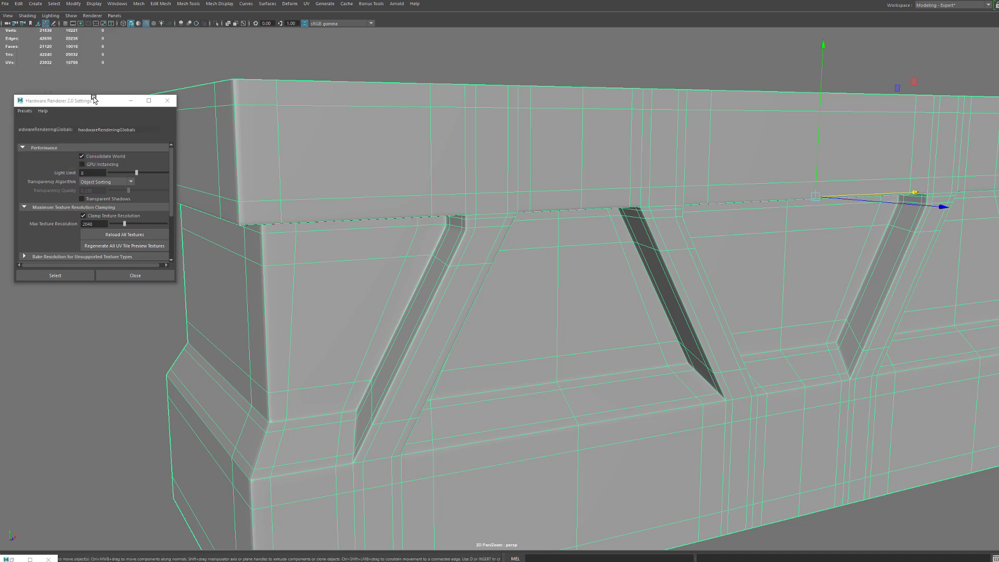
click(558, 73)
alt+right_drag(475, 265, 614, 285)
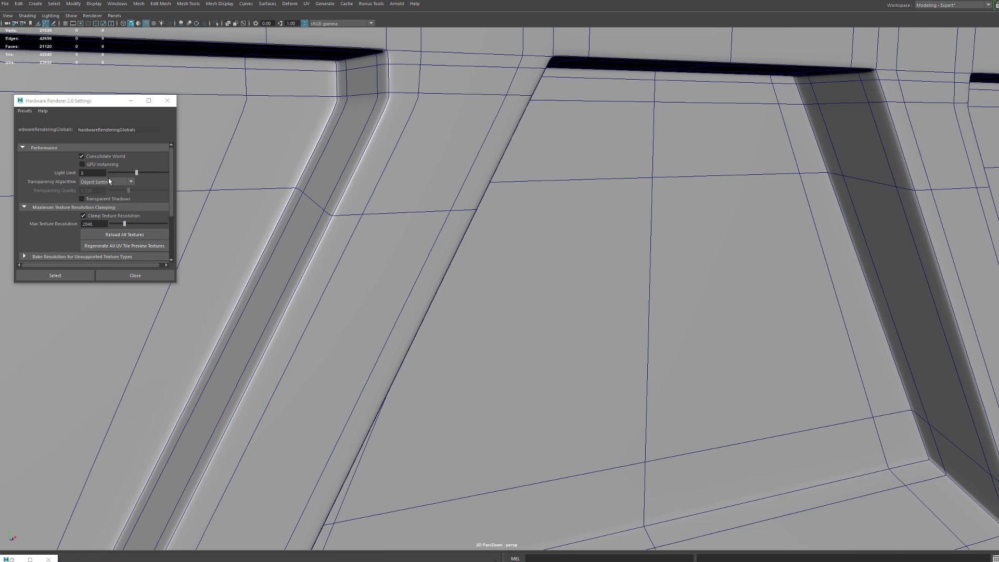
Enable Multisampling Anti-aliasing in the Viewport 2.0 renderer settings, comparing the strut edges with it off and on
scroll(99, 207, down, 3)
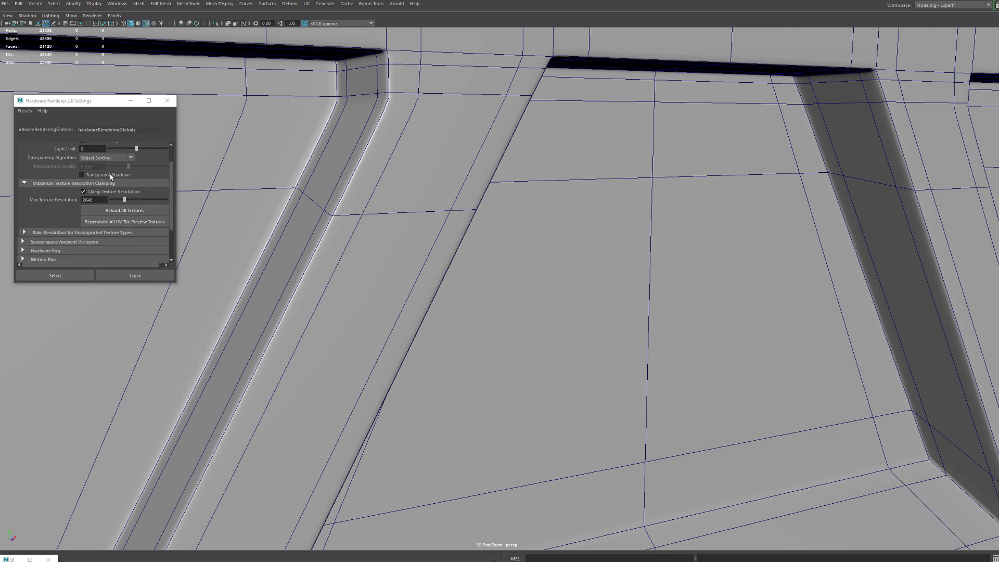
click(168, 100)
click(92, 15)
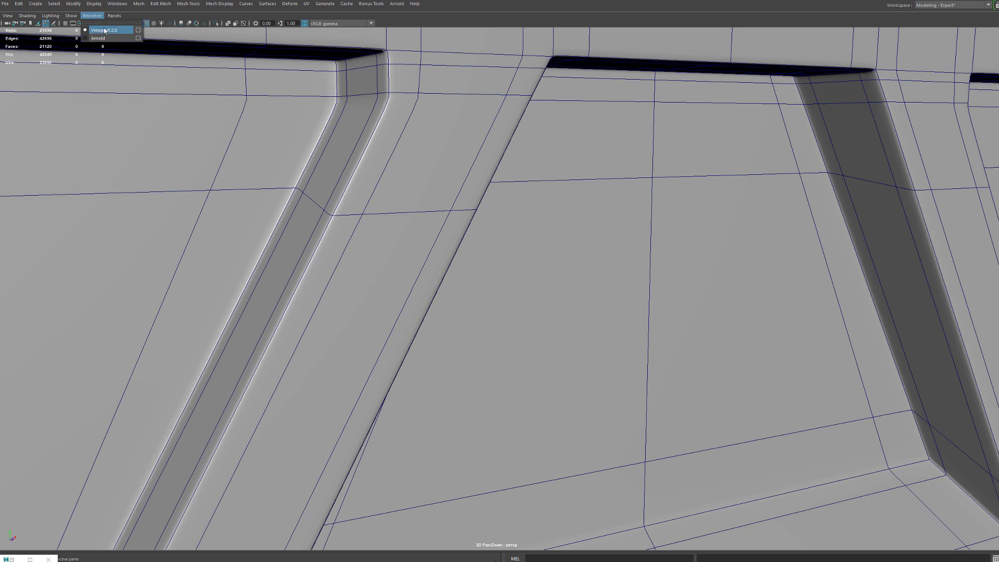
click(139, 31)
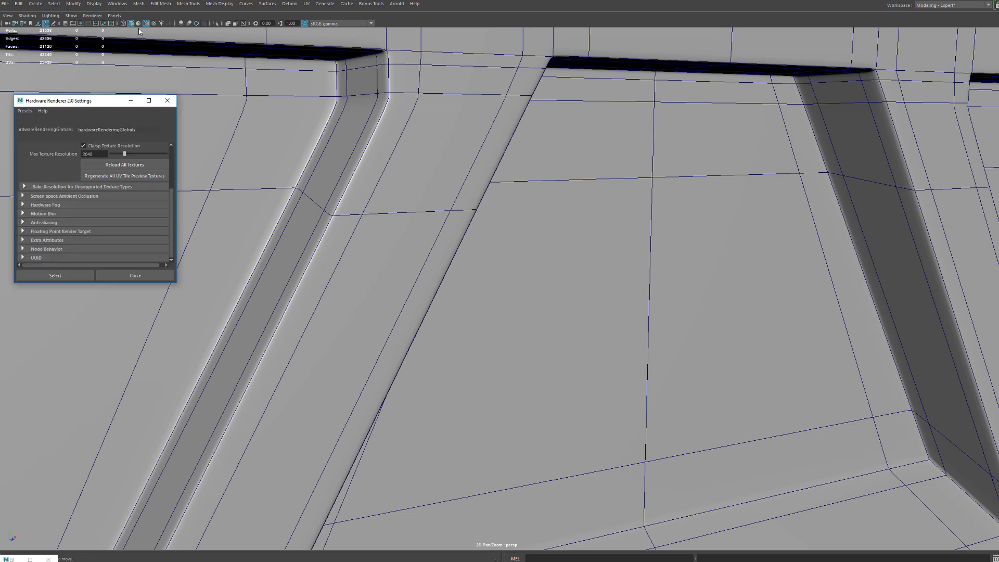
click(23, 222)
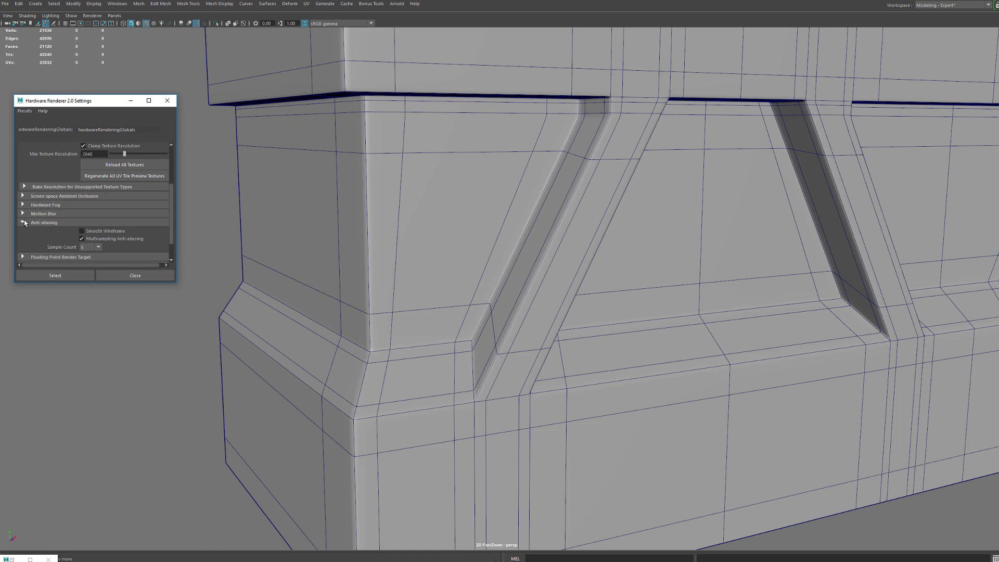
click(82, 240)
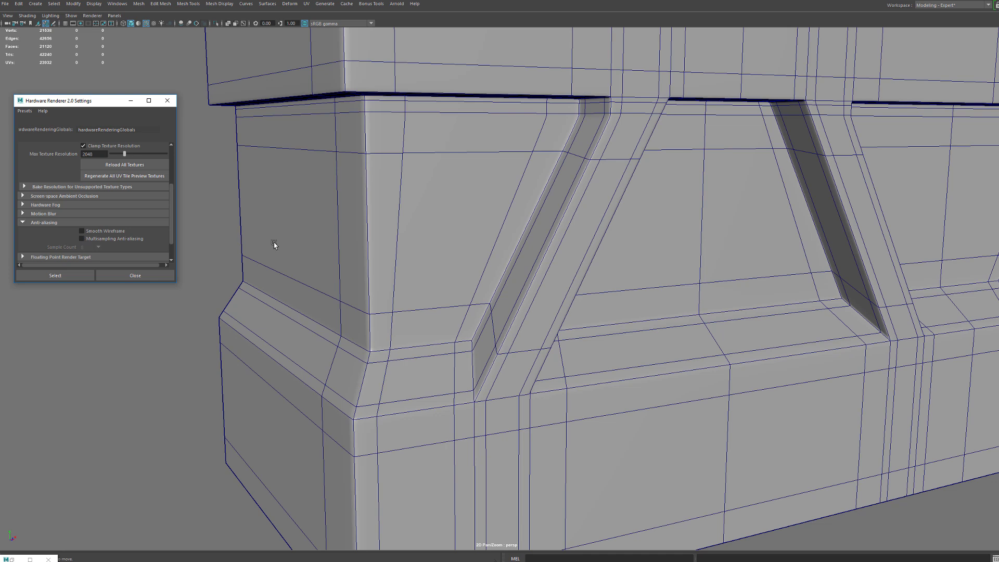
scroll(274, 245, up, 5)
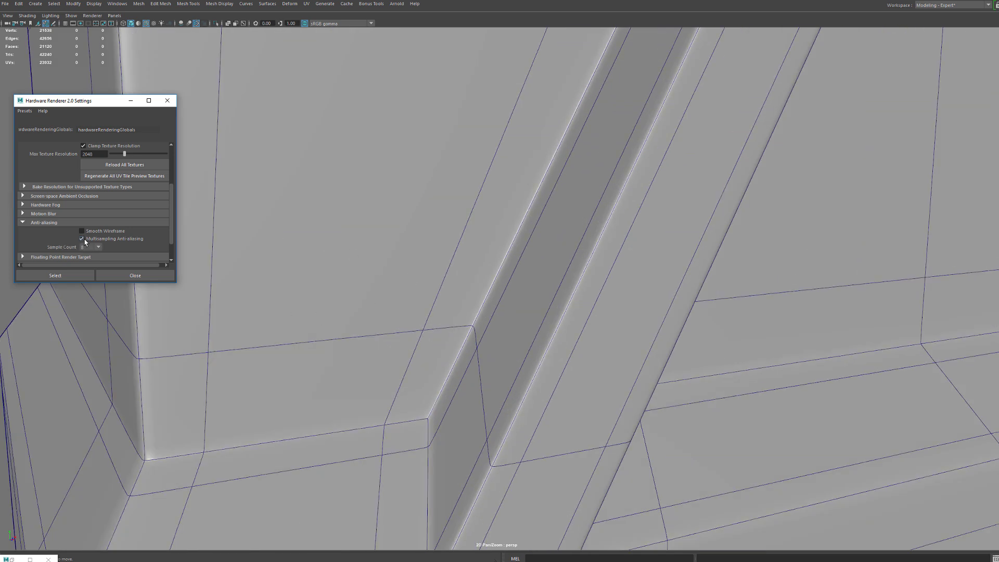
Examine the whole anti-aliased structure from both ends, first with the wireframe overlay and then with plain shading
scroll(466, 219, down, 10)
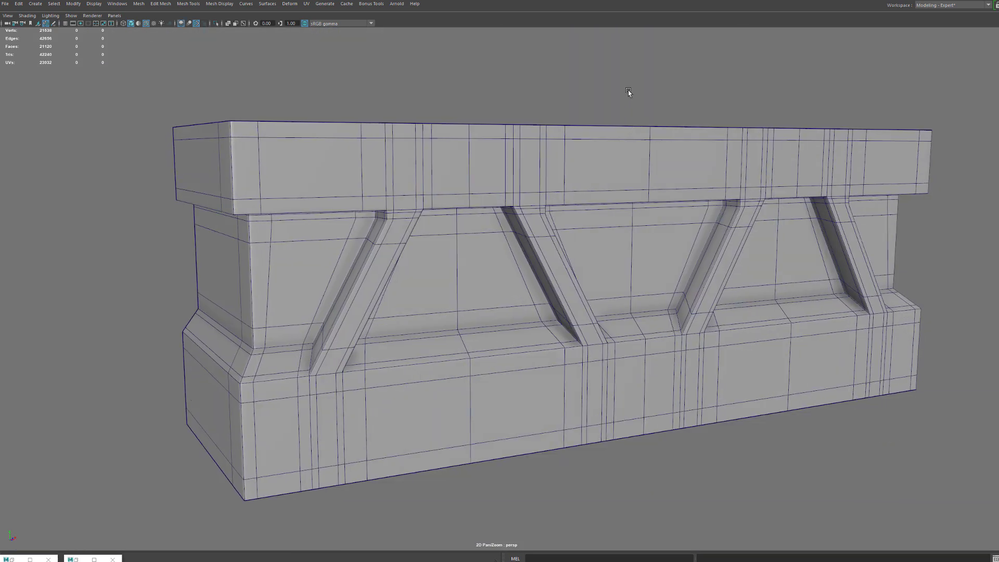
alt+drag(617, 92, 588, 165)
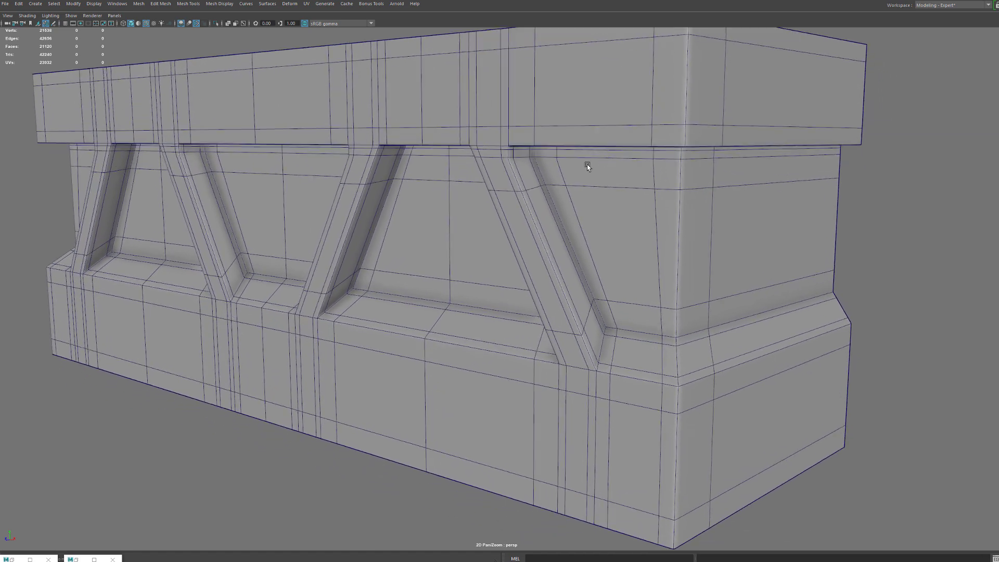
scroll(520, 199, up, 5)
scroll(528, 198, down, 6)
mouse_move(453, 192)
alt+mouse_down()
mouse_move(467, 192)
mouse_move(449, 166)
mouse_move(488, 168)
mouse_move(474, 204)
mouse_move(487, 193)
mouse_move(446, 190)
mouse_move(468, 190)
alt+mouse_up()
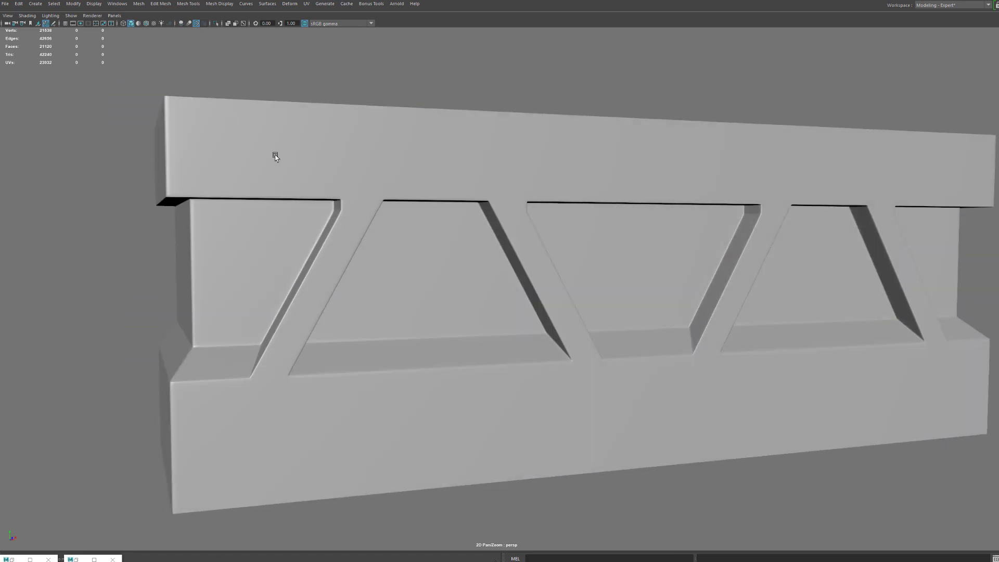
alt+drag(275, 156, 698, 293)
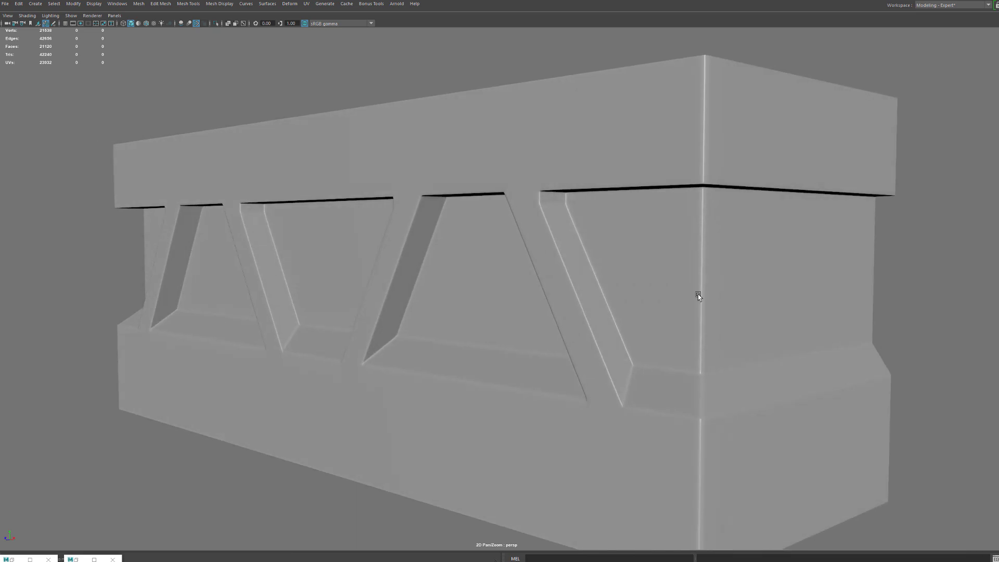